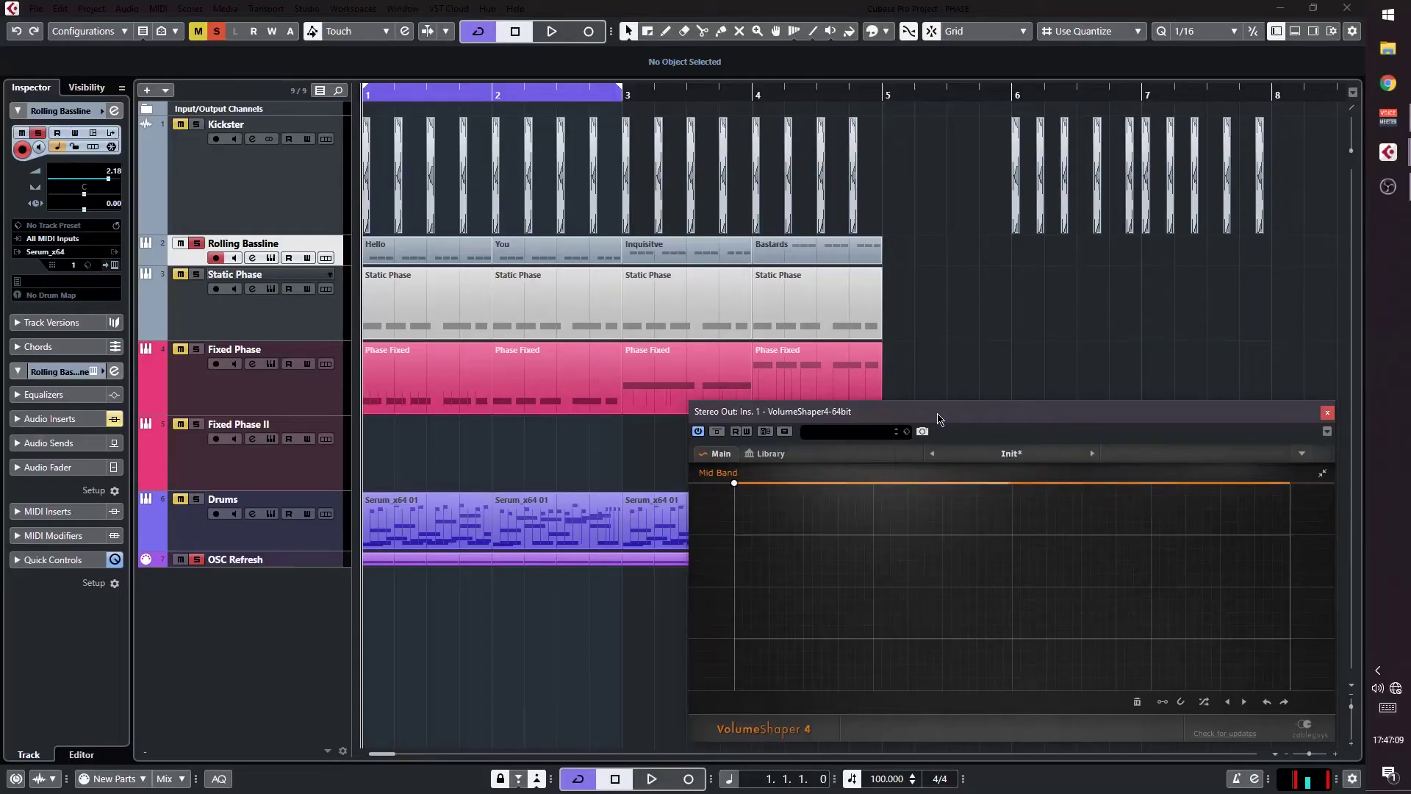
# Play the soloed Rolling Bassline and examine its waveform in VolumeShaper, then stop playback
pyautogui.moveTo(938, 417); pyautogui.dragTo(940, 419)
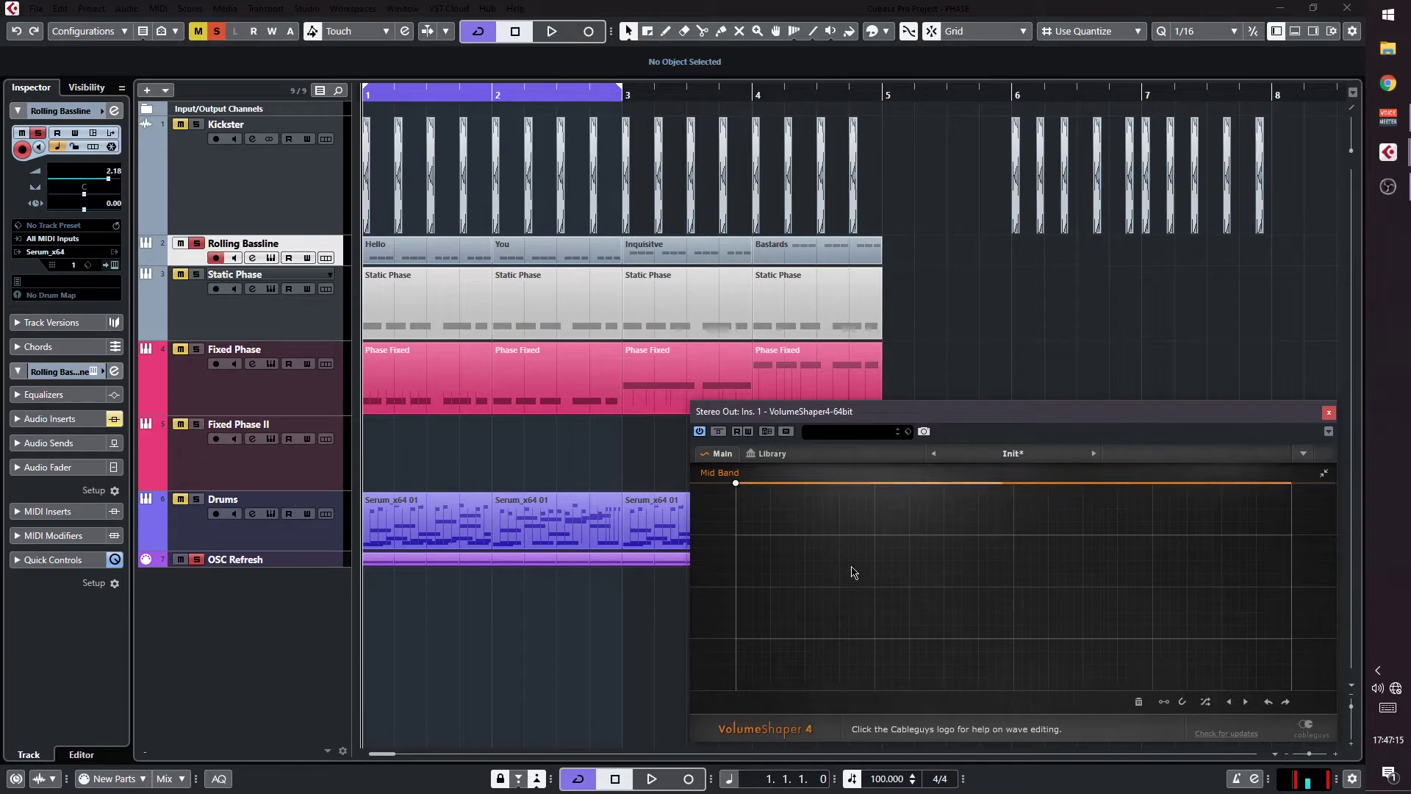
pyautogui.press('space')
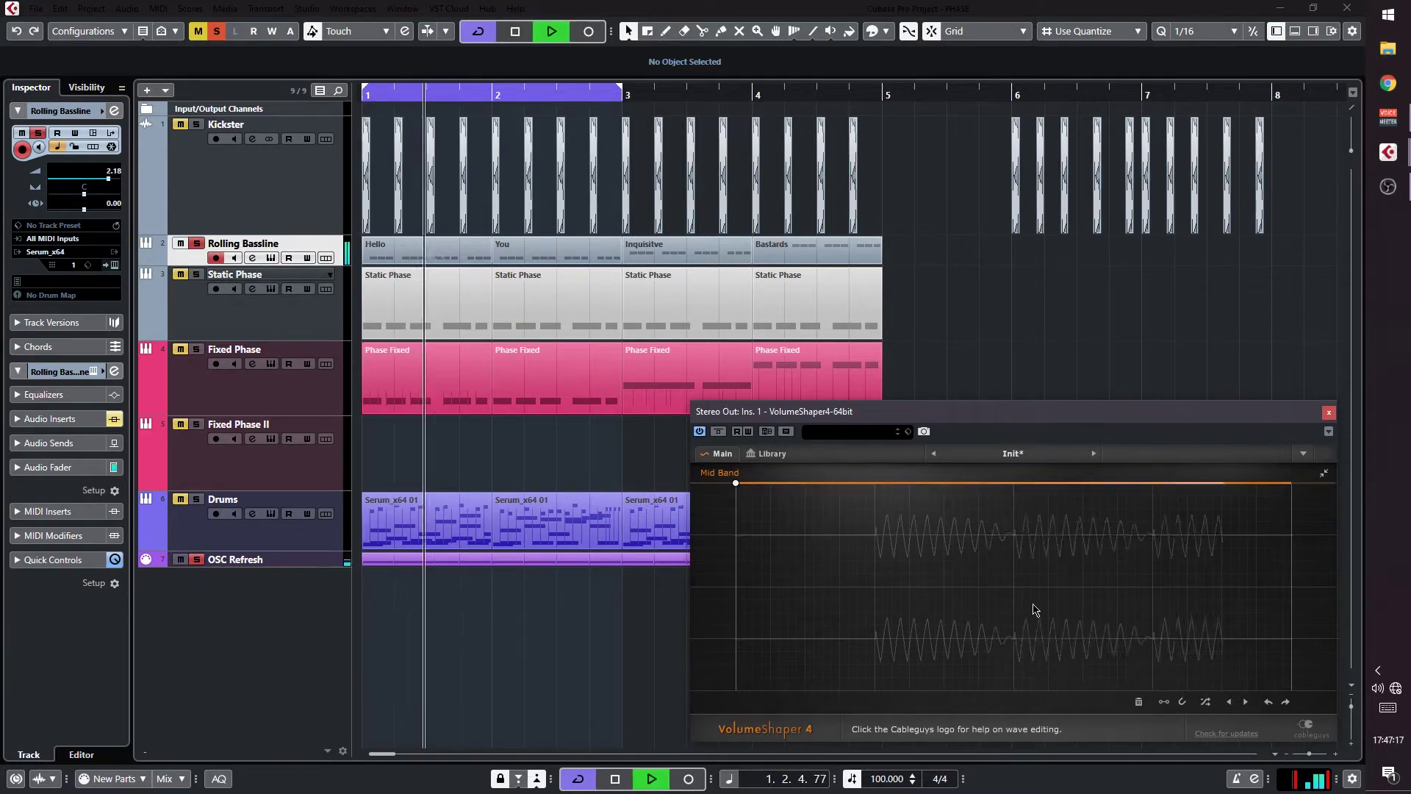
pyautogui.press('space')
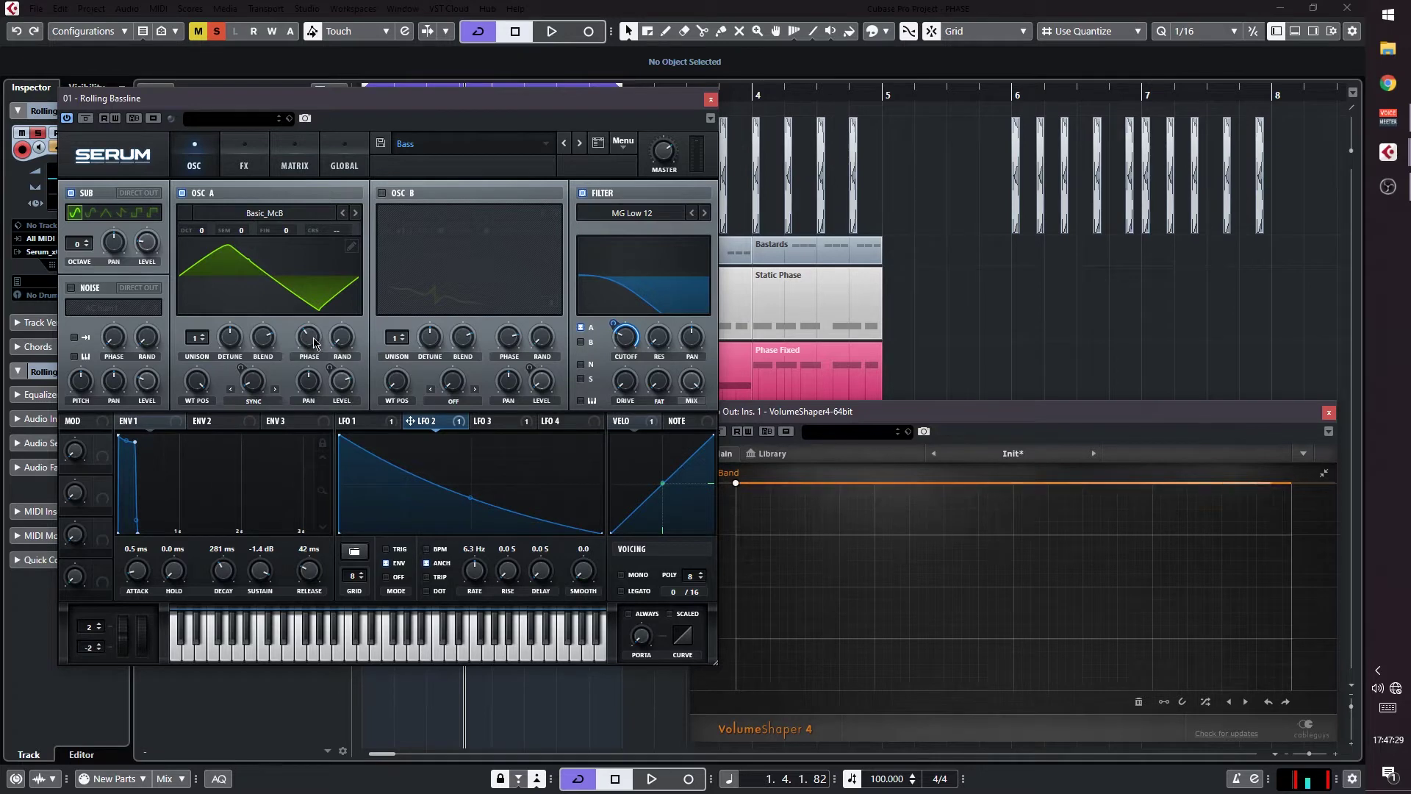
# Vary oscillator A's phase in the Rolling Bassline's Serum and audition the bass loop
pyautogui.moveTo(314, 344); pyautogui.dragTo(315, 303)
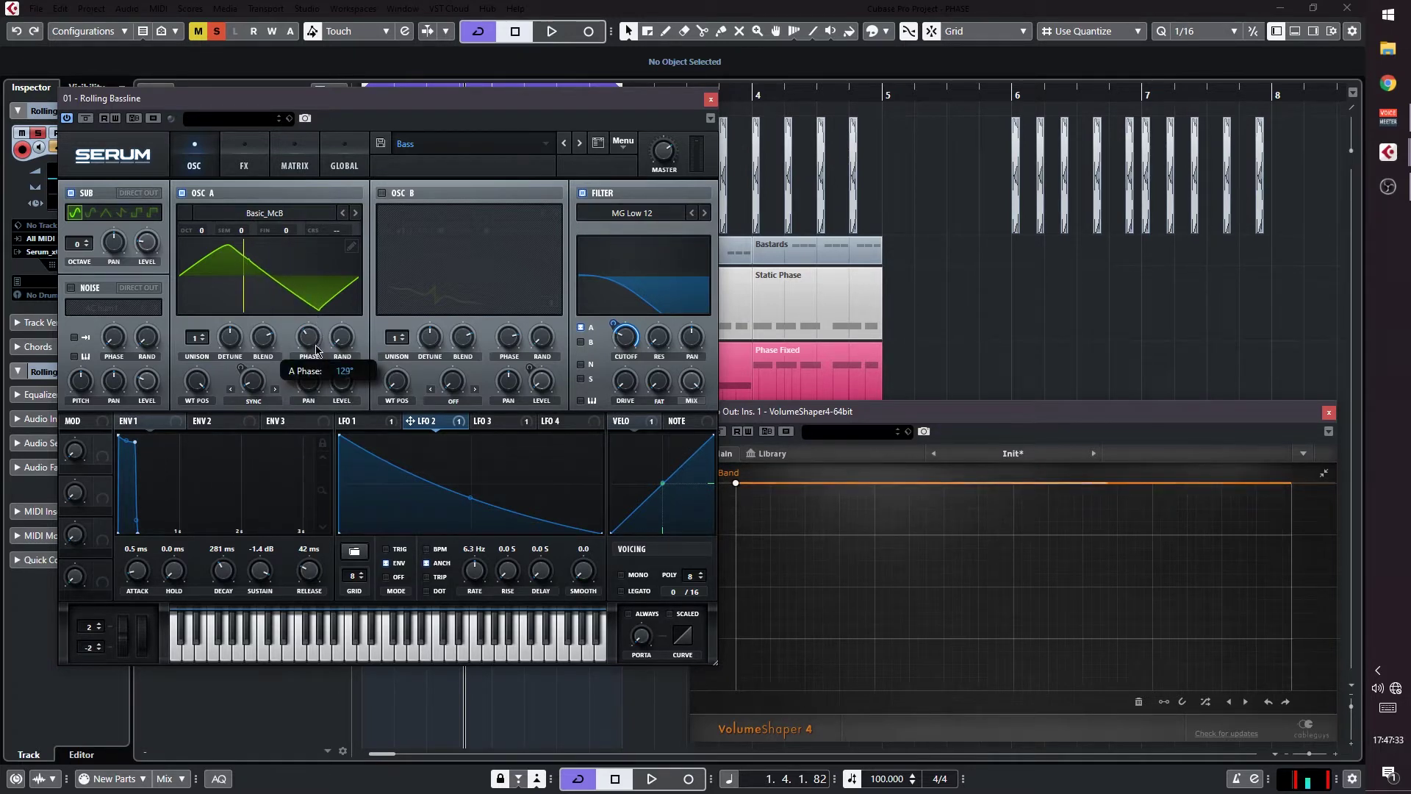
pyautogui.moveTo(313, 340); pyautogui.dragTo(313, 343)
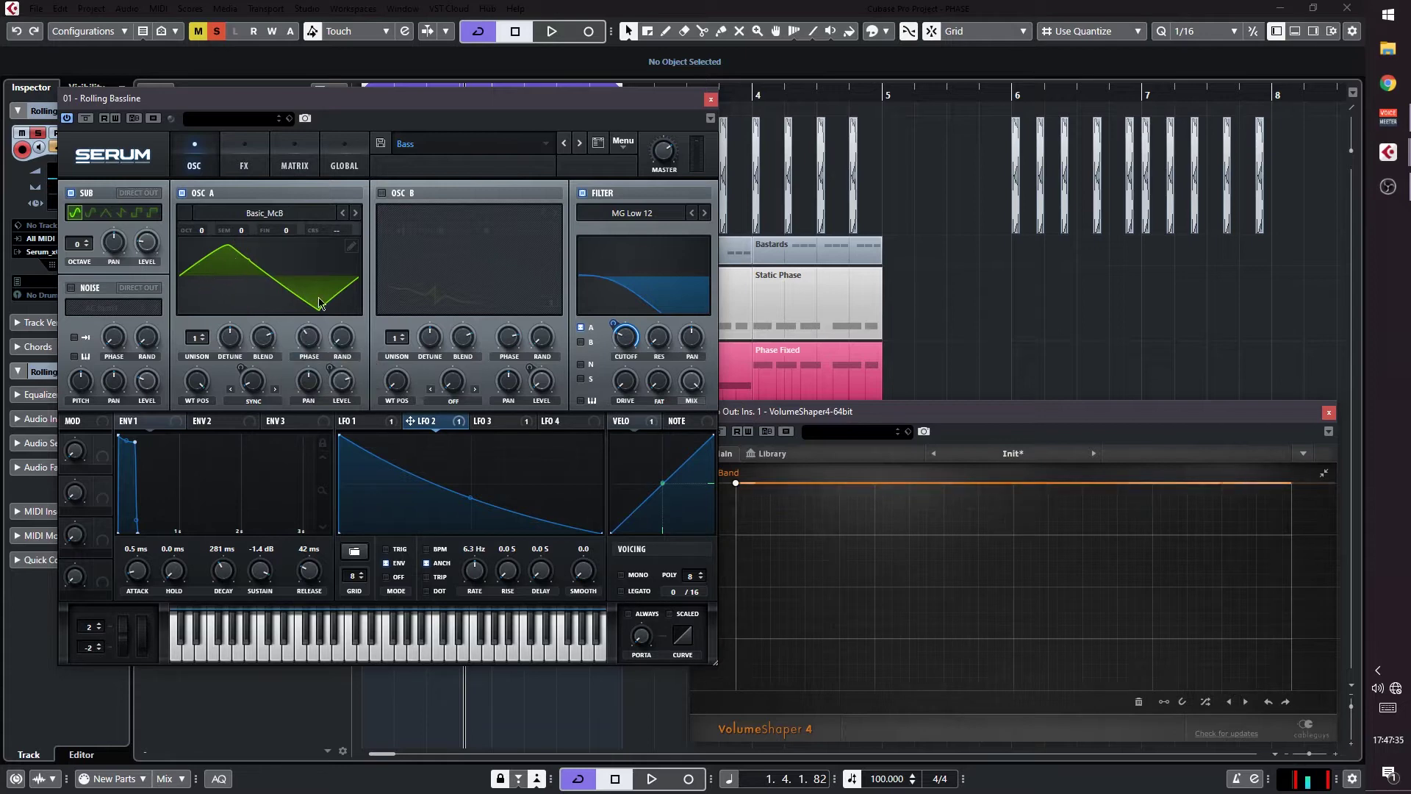
pyautogui.press('space')
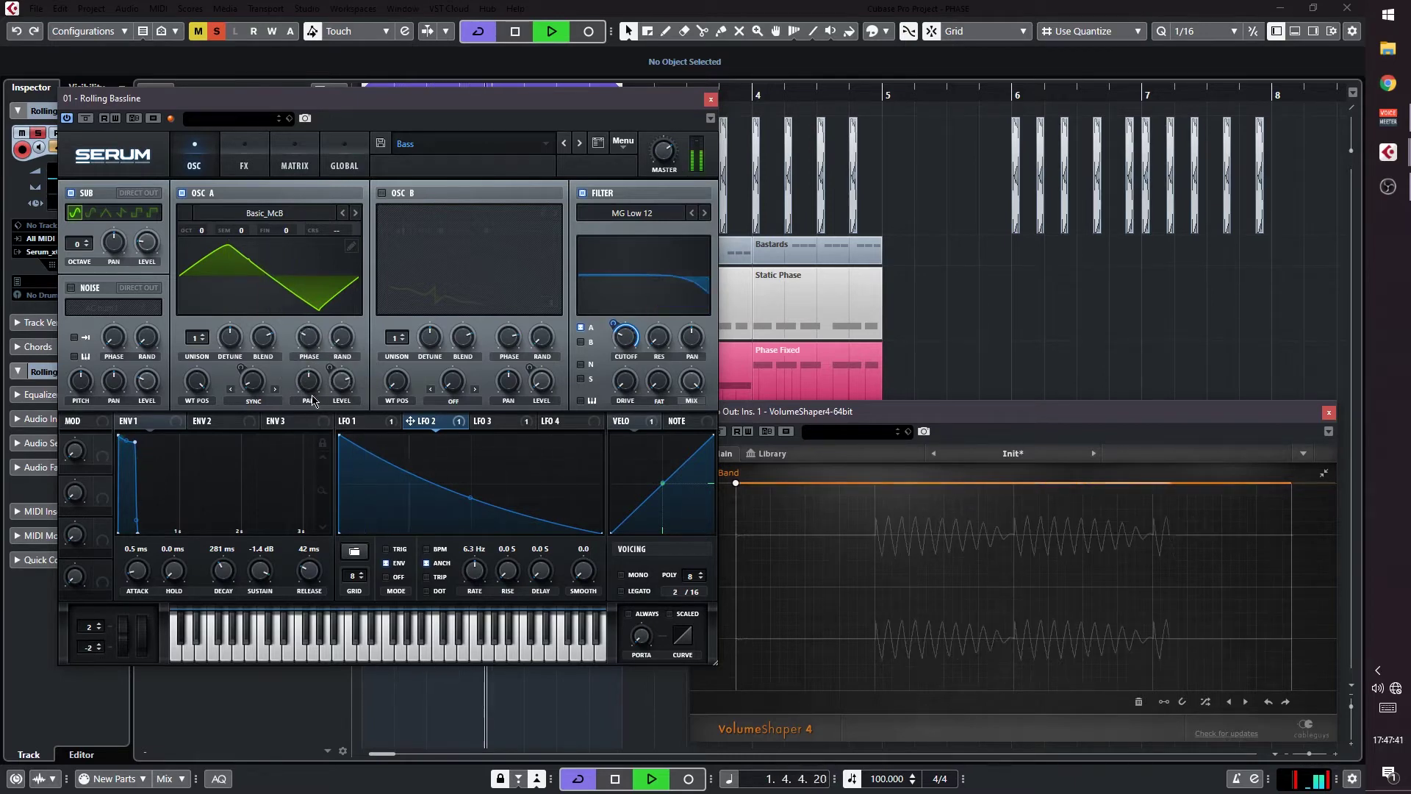
pyautogui.press('space')
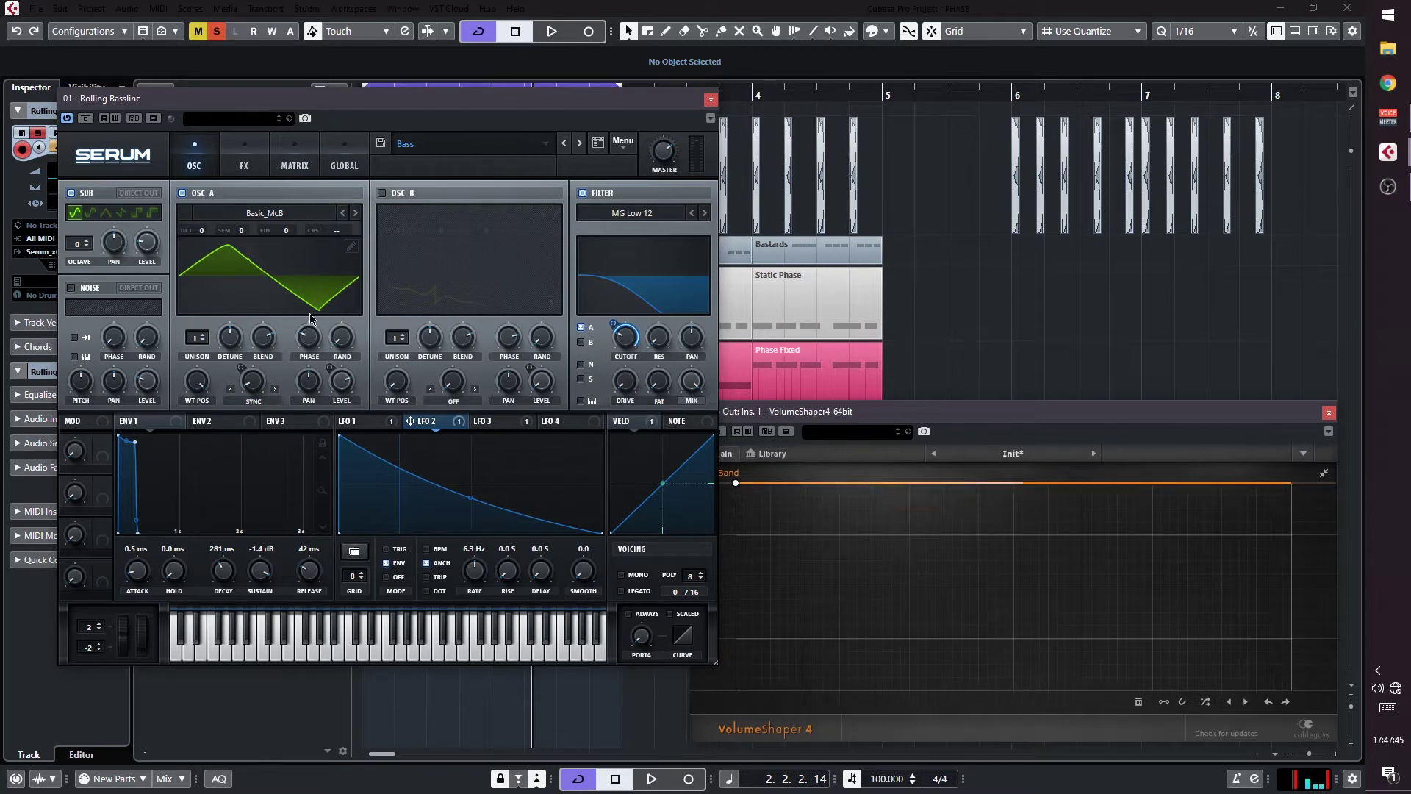
# Unmute the Kickster track, play the loop from bar 1 and adjust oscillator A's phase in the Rolling Bassline's Serum
pyautogui.click(710, 99)
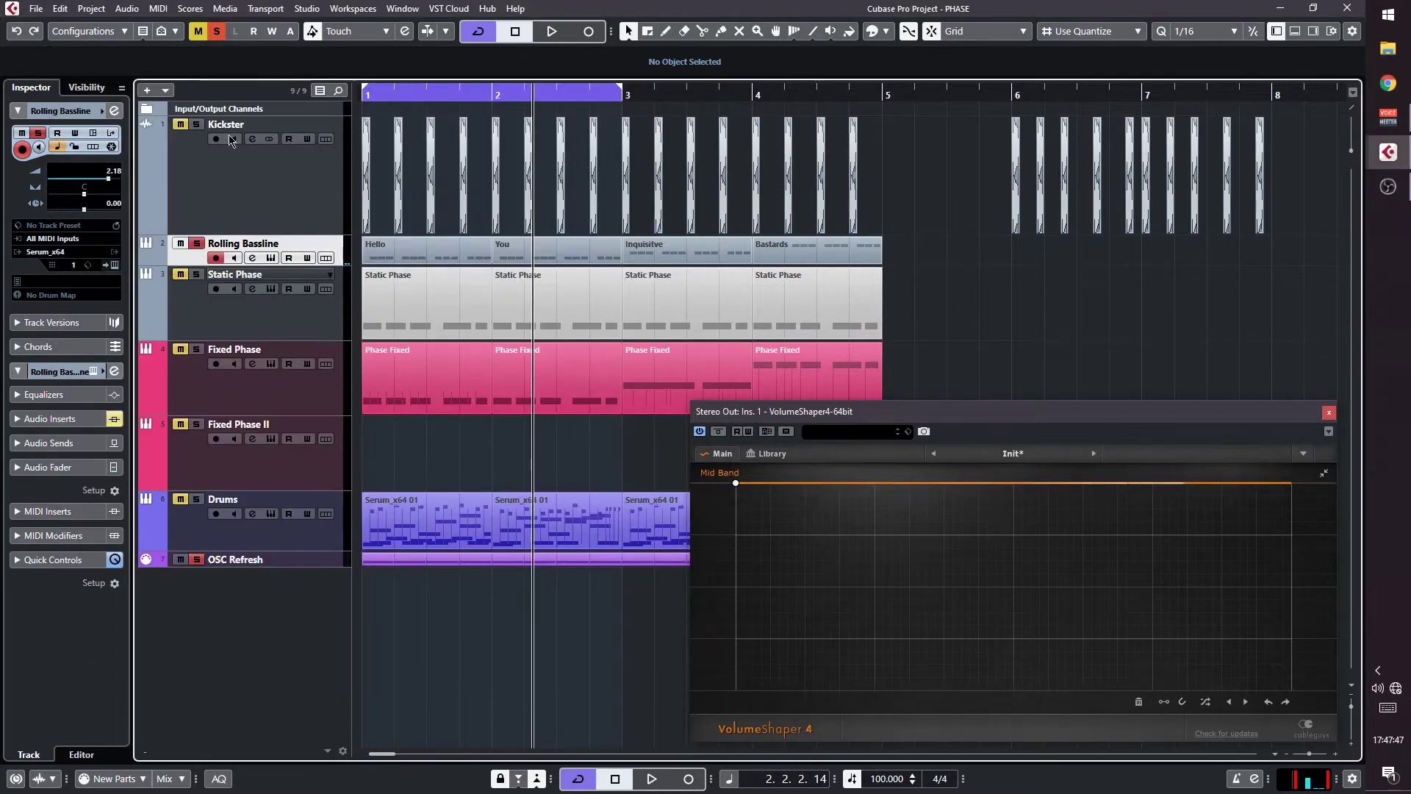
pyautogui.moveTo(397, 96); pyautogui.dragTo(273, 95)
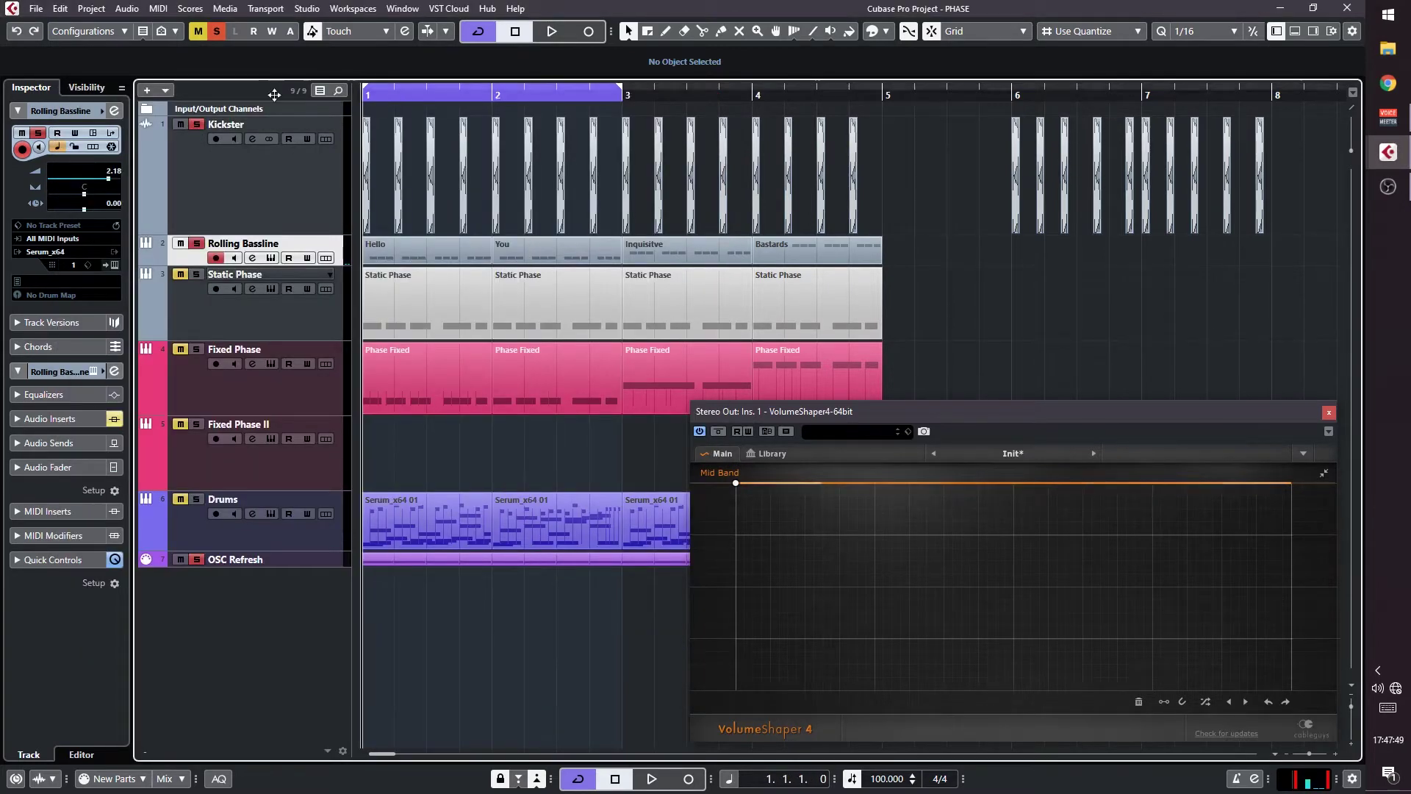
pyautogui.press('space')
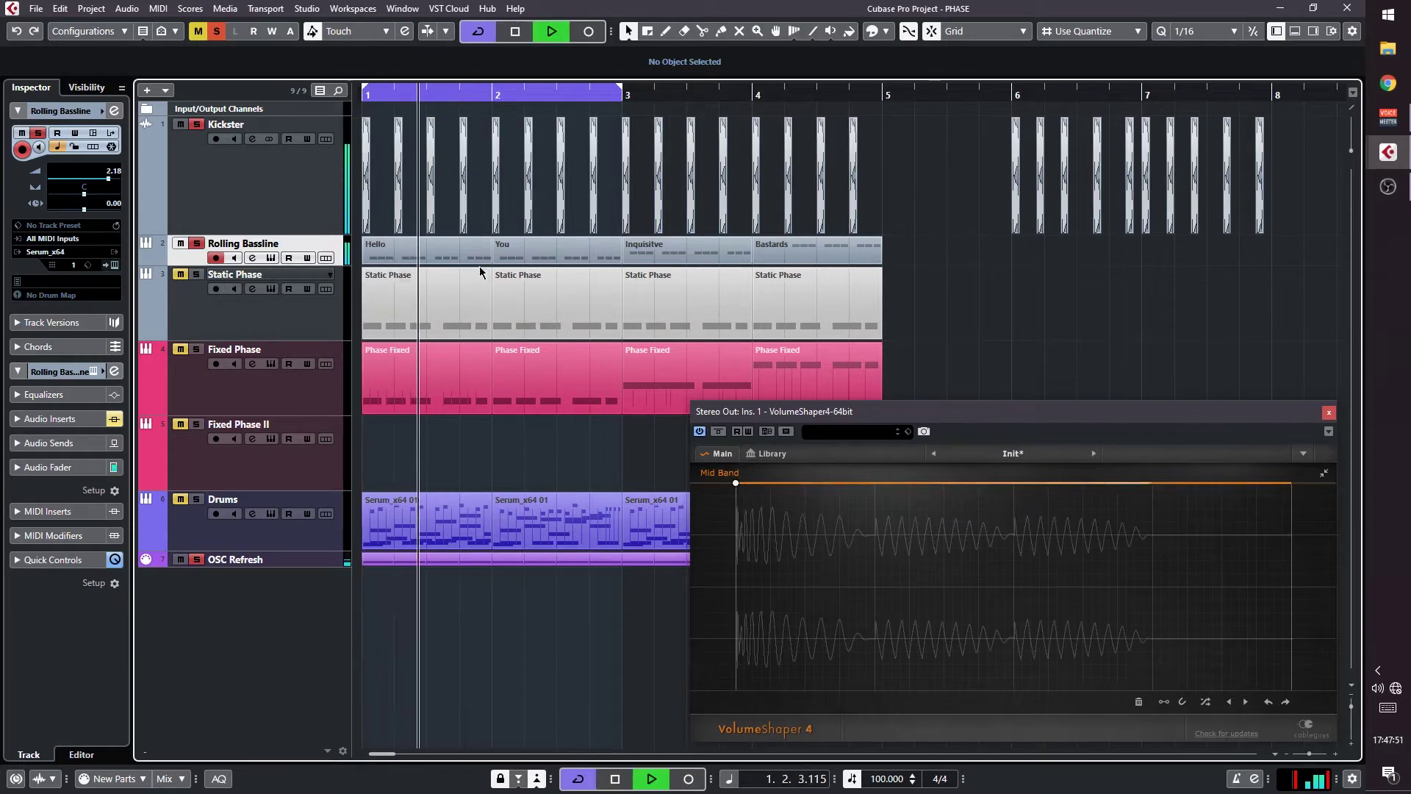
pyautogui.click(271, 258)
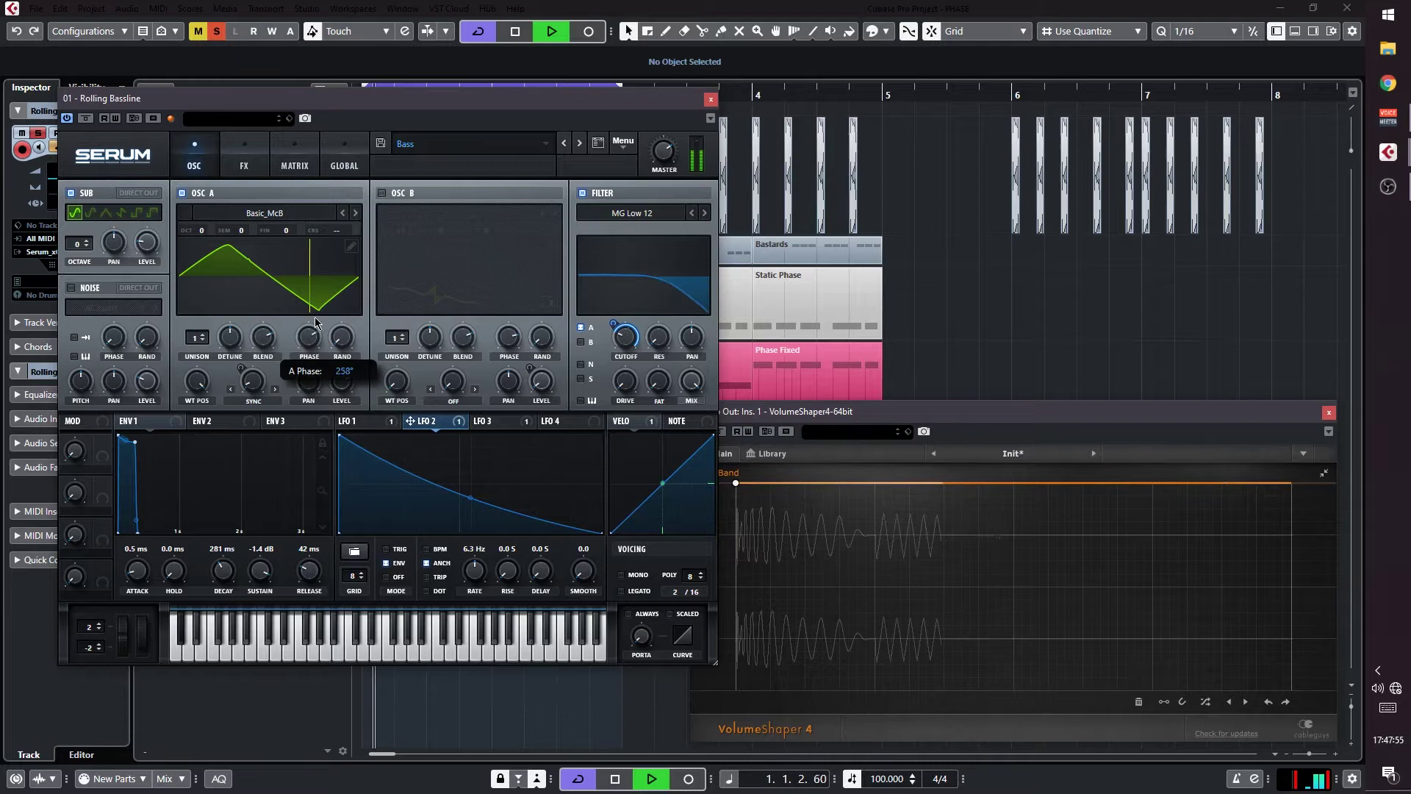
pyautogui.moveTo(310, 339)
pyautogui.mouseDown()
pyautogui.moveTo(310, 378)
pyautogui.moveTo(313, 347)
pyautogui.mouseUp()
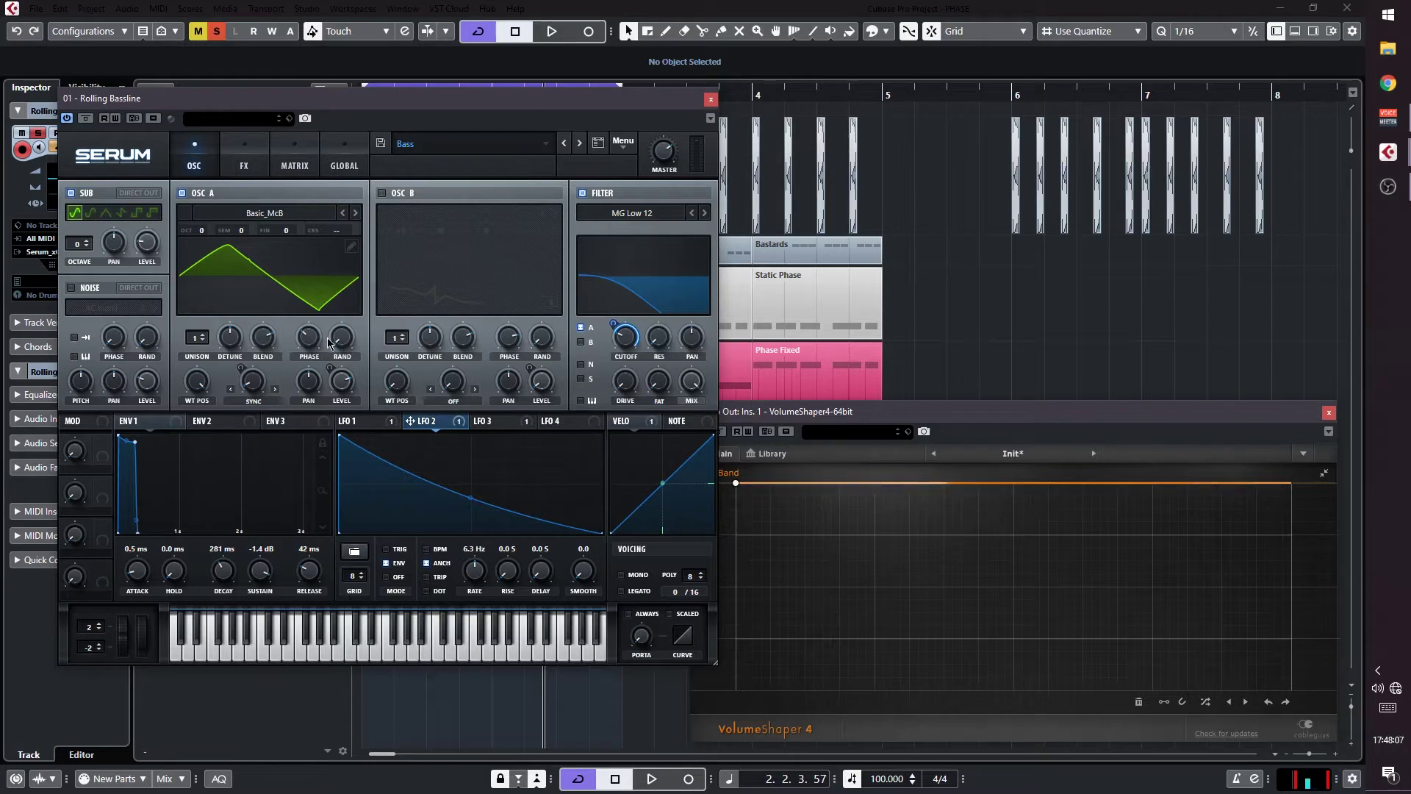
# Play the loop while toggling Serum's filter, then stop playback and close the synth
pyautogui.press('space')
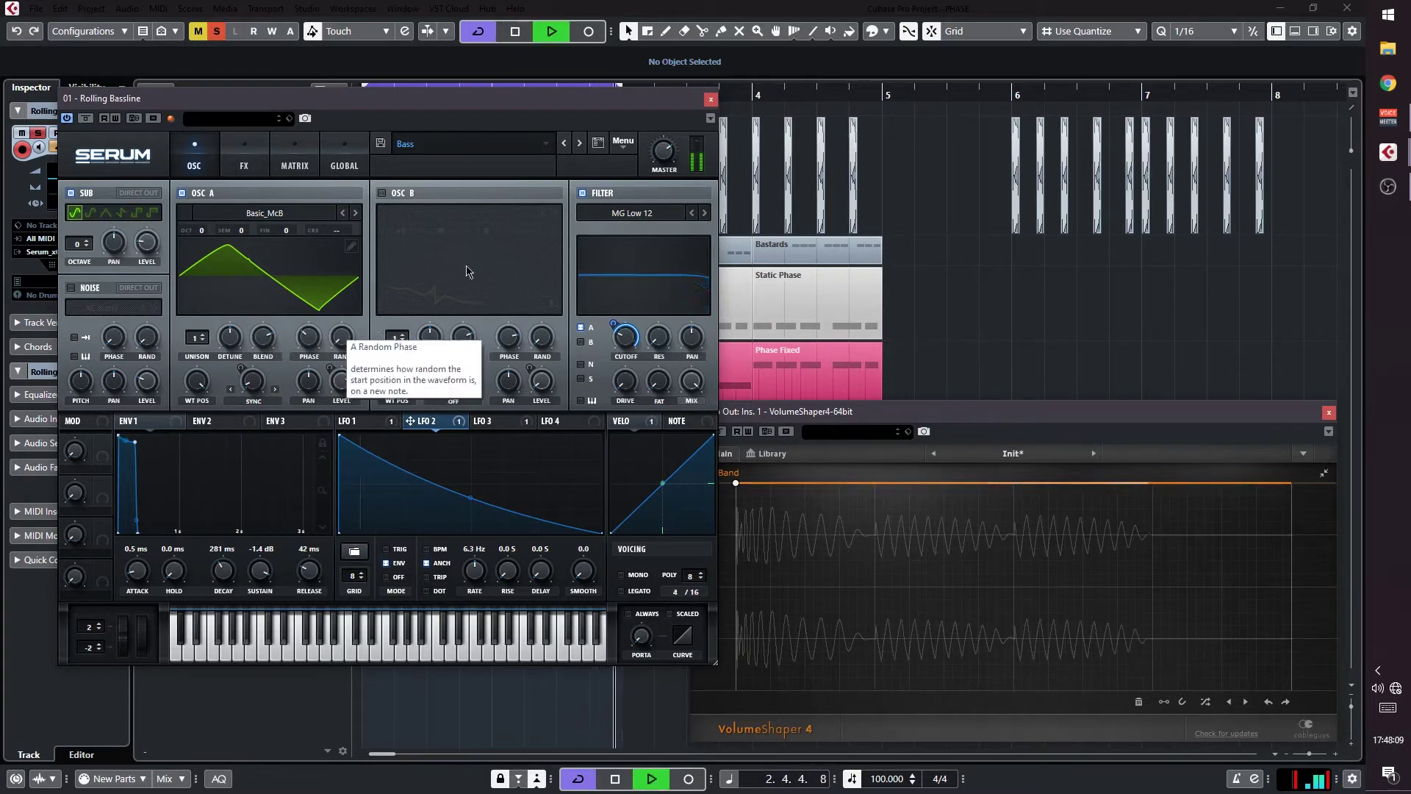
pyautogui.click(582, 193)
pyautogui.press('space')
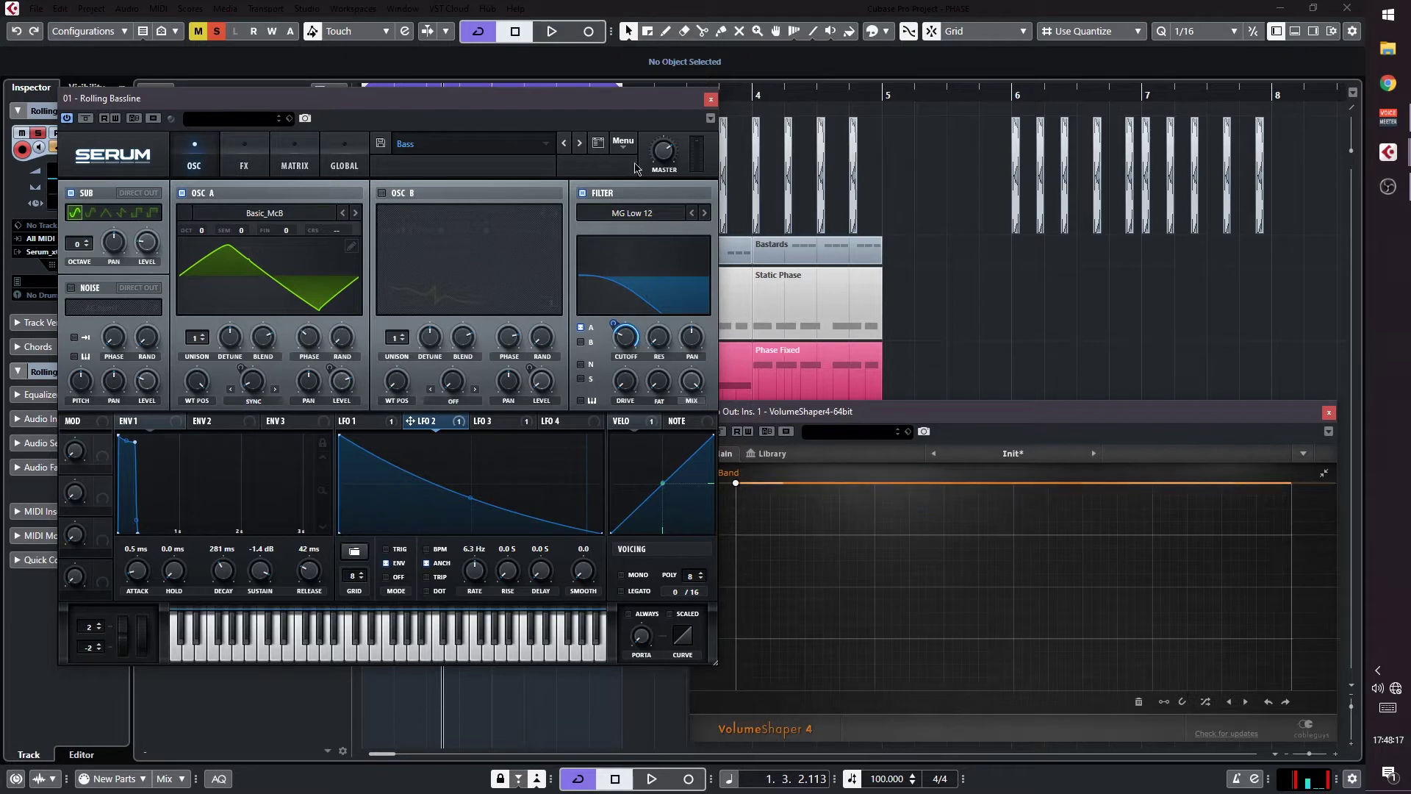
pyautogui.click(711, 103)
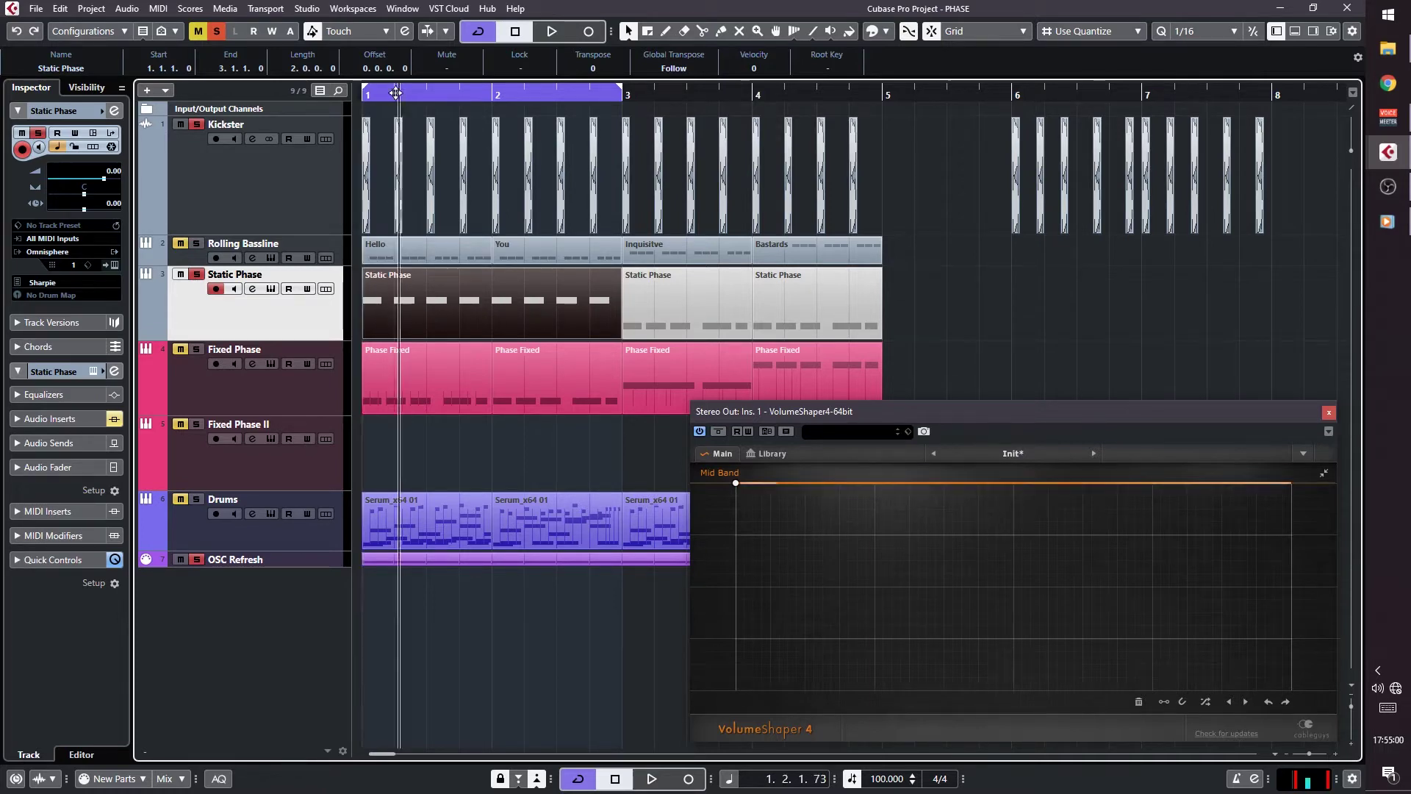
# Play the loop with the Static Phase track's Omnisphere open and vary the oscillator's Phase while comparing waveforms in VolumeShaper
pyautogui.press('space')
pyautogui.press('e')
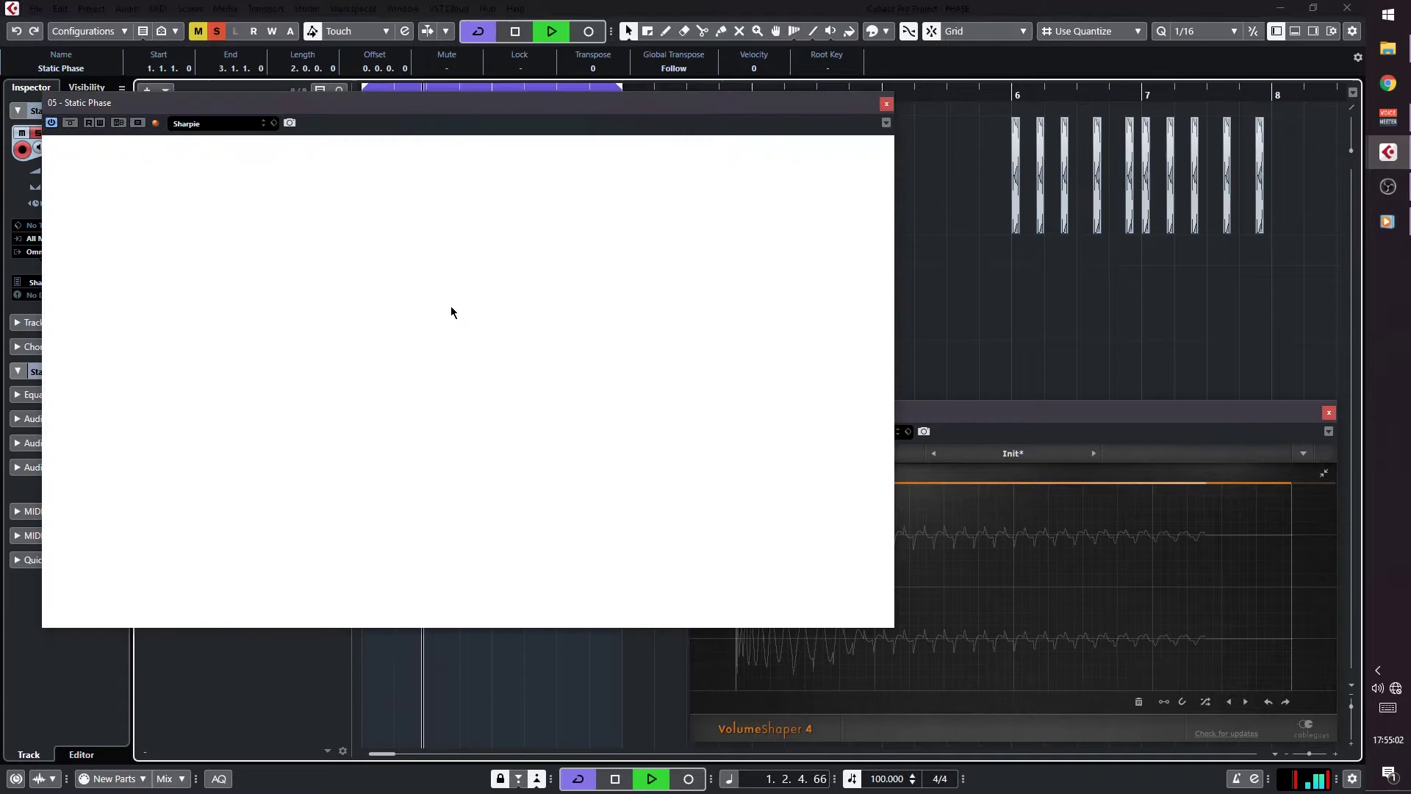
pyautogui.moveTo(629, 545); pyautogui.dragTo(627, 498)
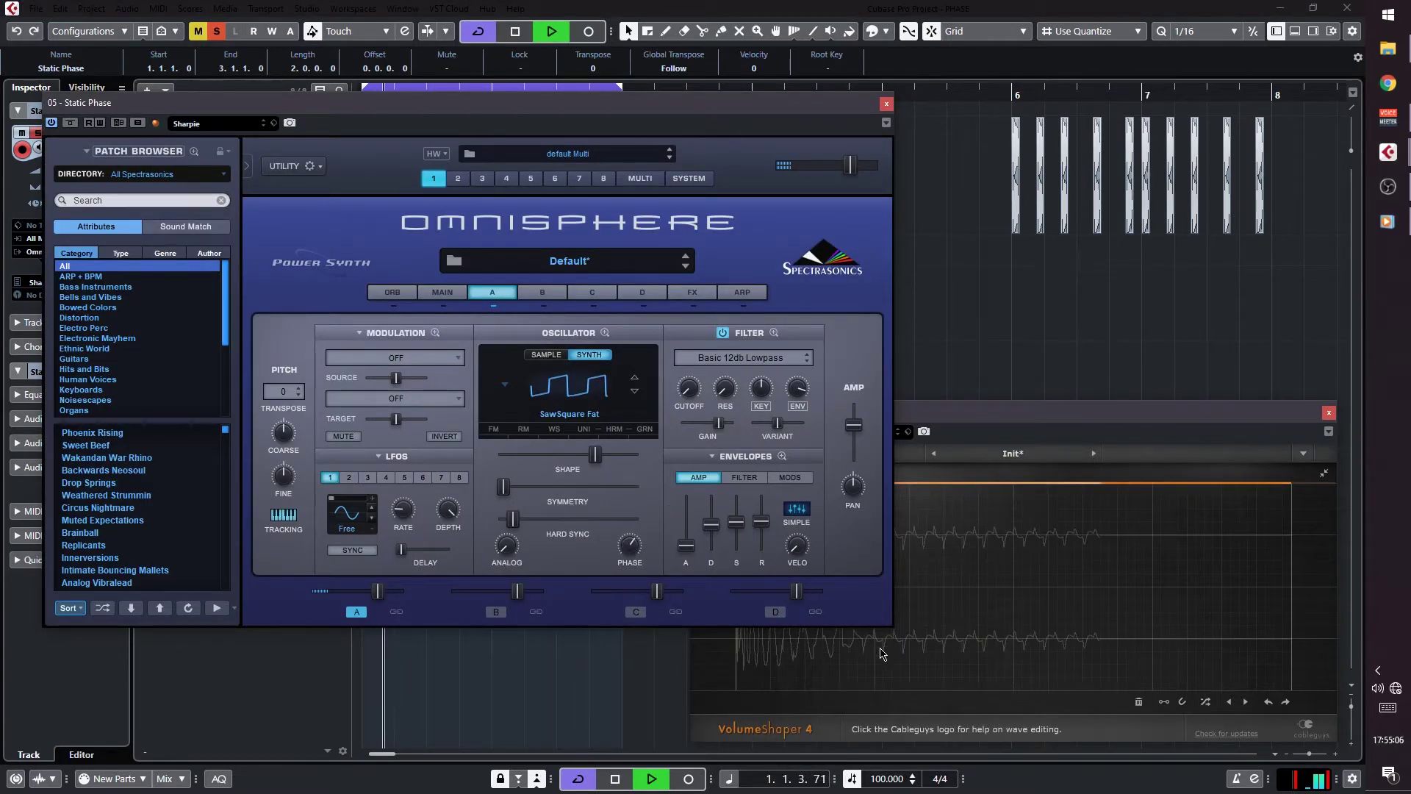
pyautogui.click(969, 444)
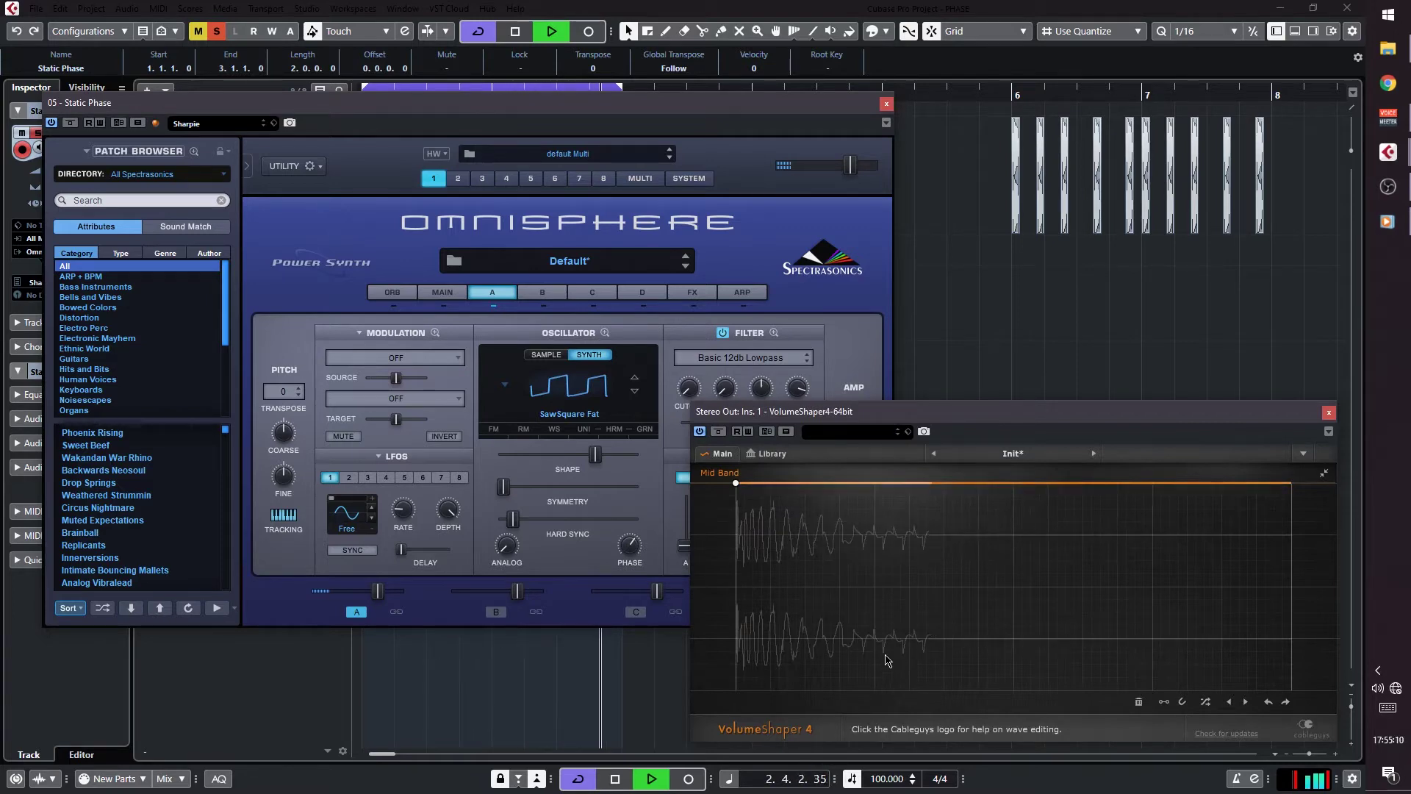
pyautogui.click(628, 551)
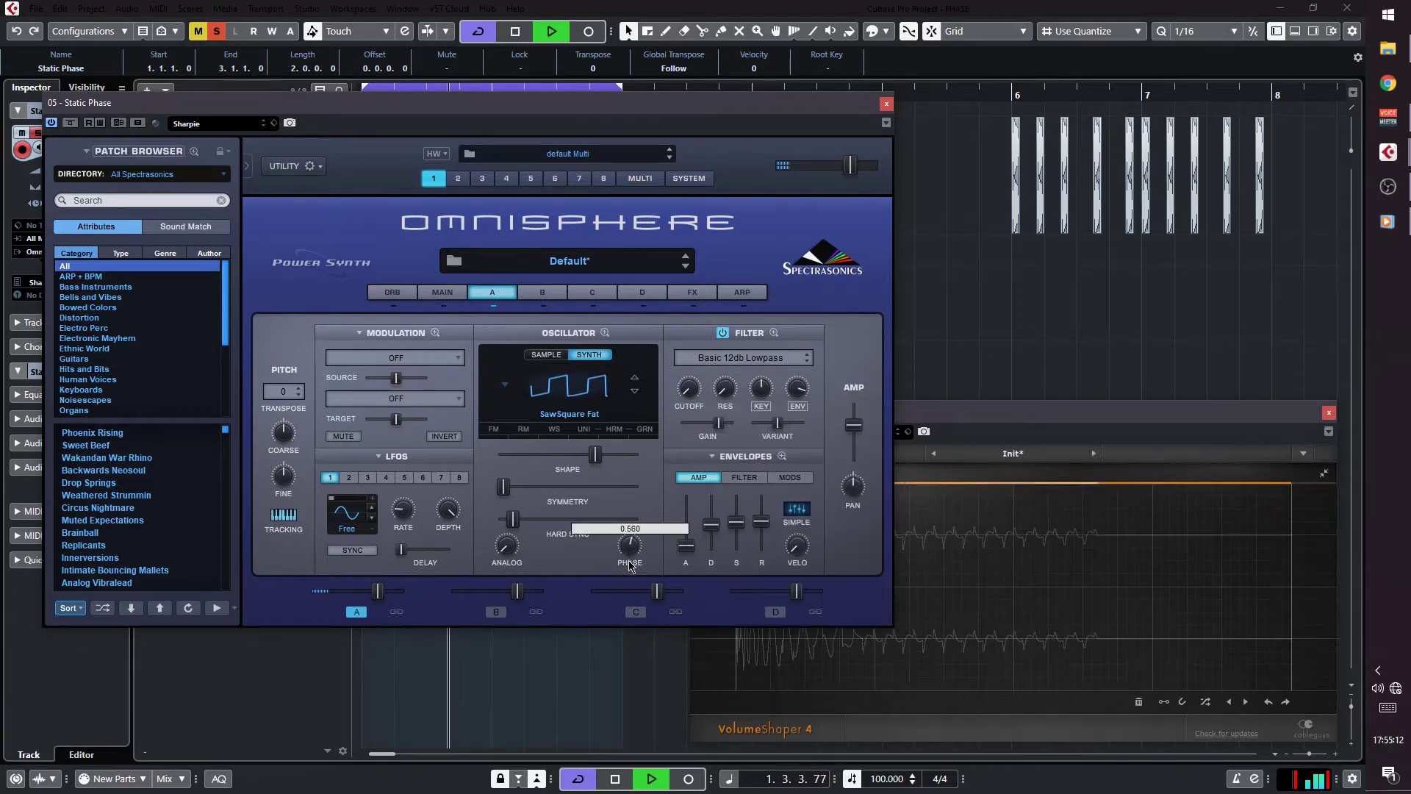
pyautogui.moveTo(628, 564); pyautogui.dragTo(629, 575)
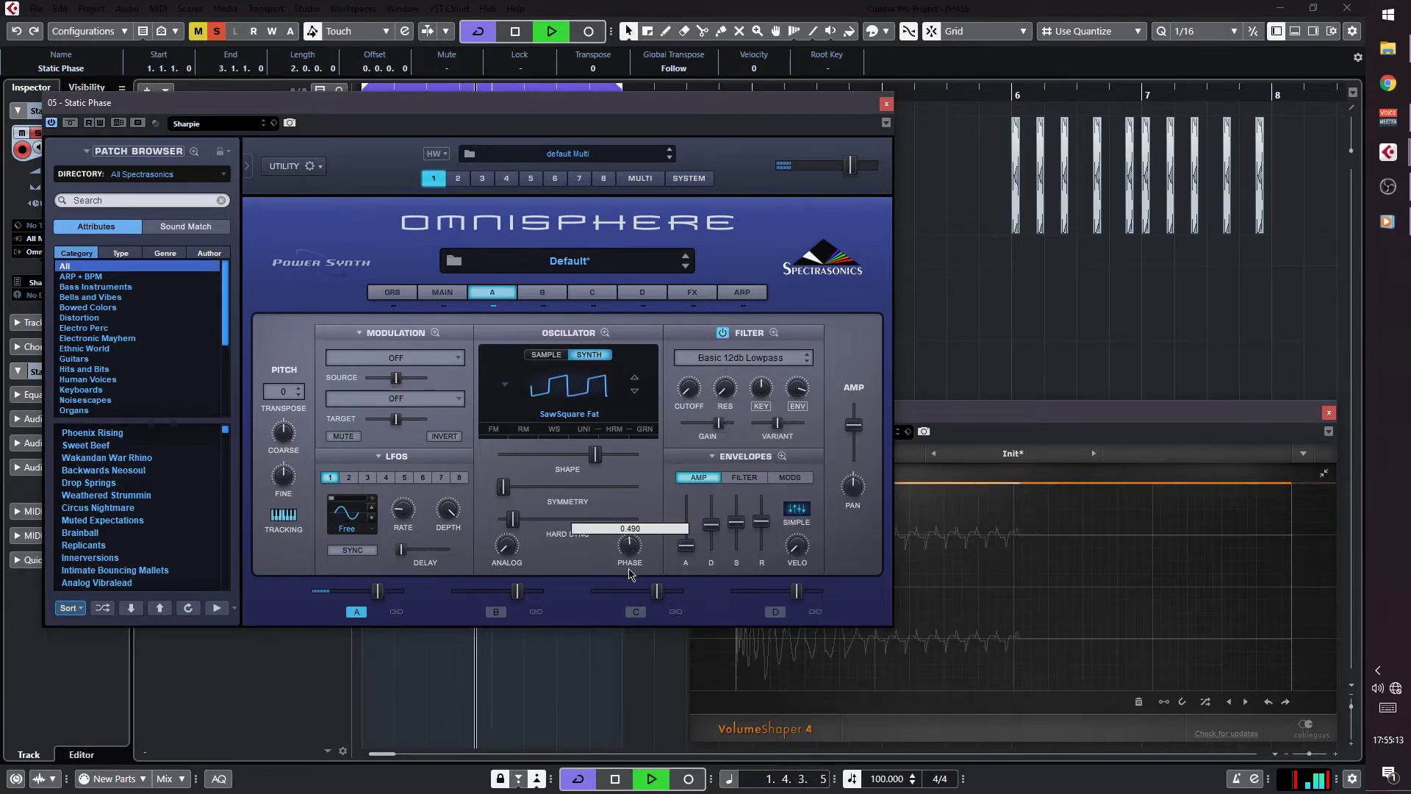
# Stop the Omnisphere window from staying on top, turn down the oscillator's Phase and stop playback
pyautogui.rightClick(721, 126)
pyautogui.click(740, 138)
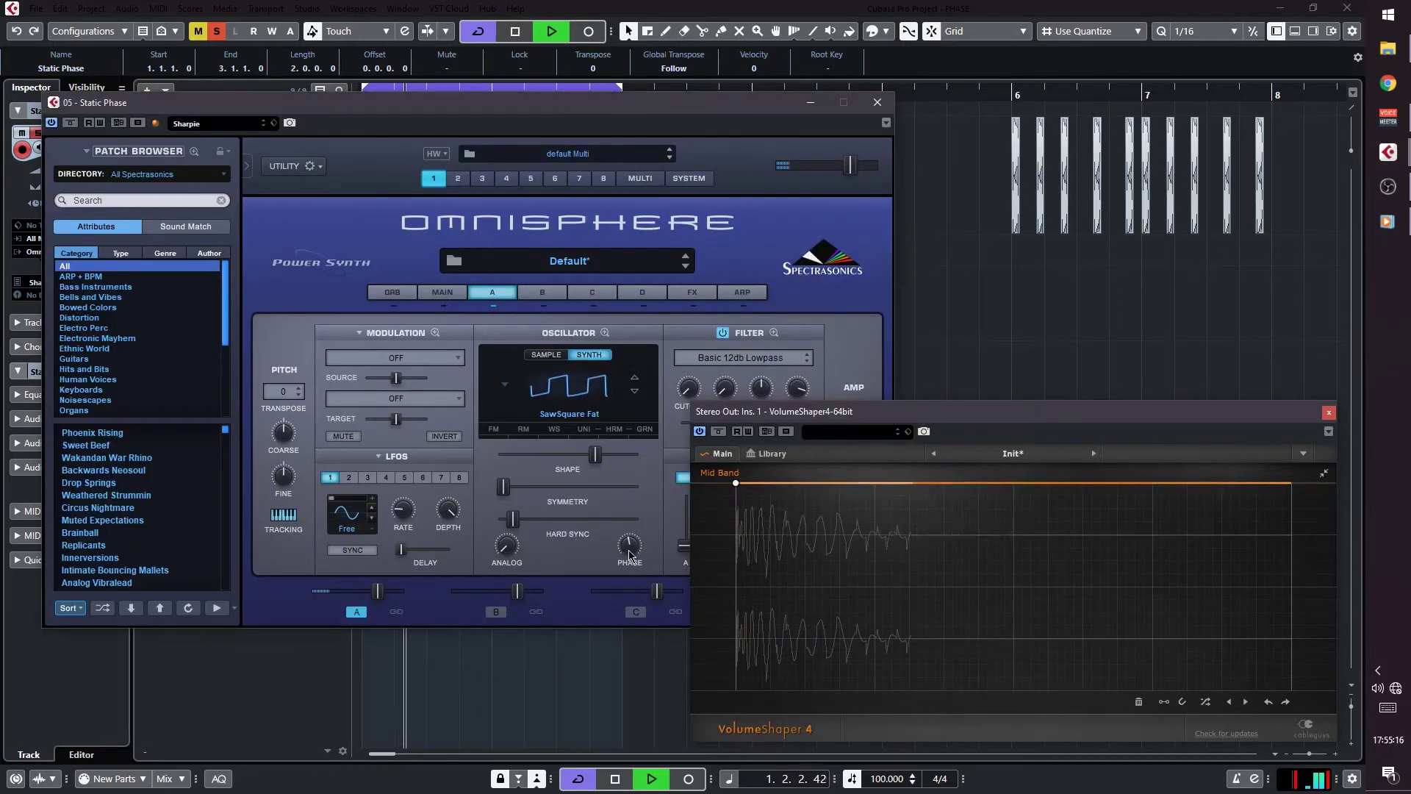
pyautogui.moveTo(629, 545); pyautogui.dragTo(632, 594)
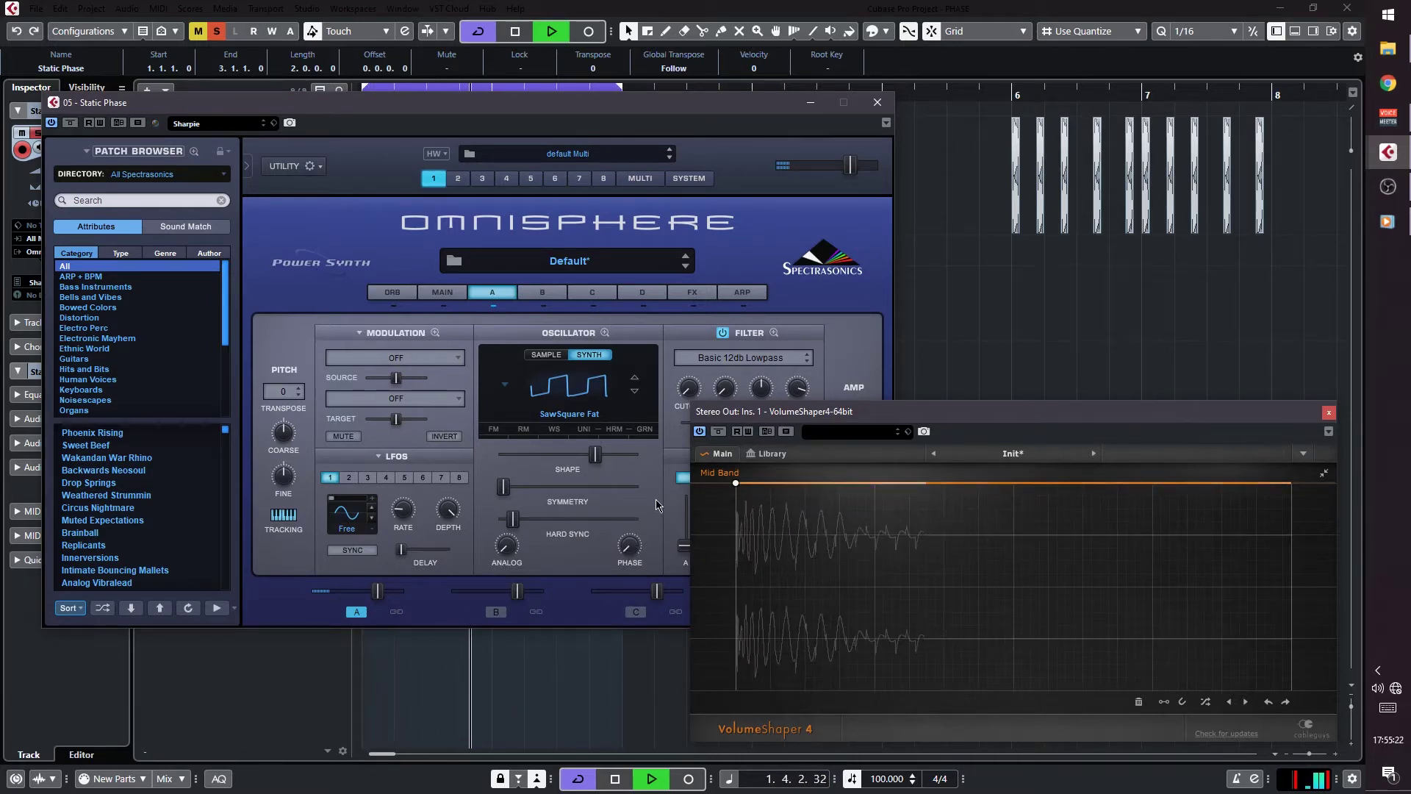
pyautogui.press('space')
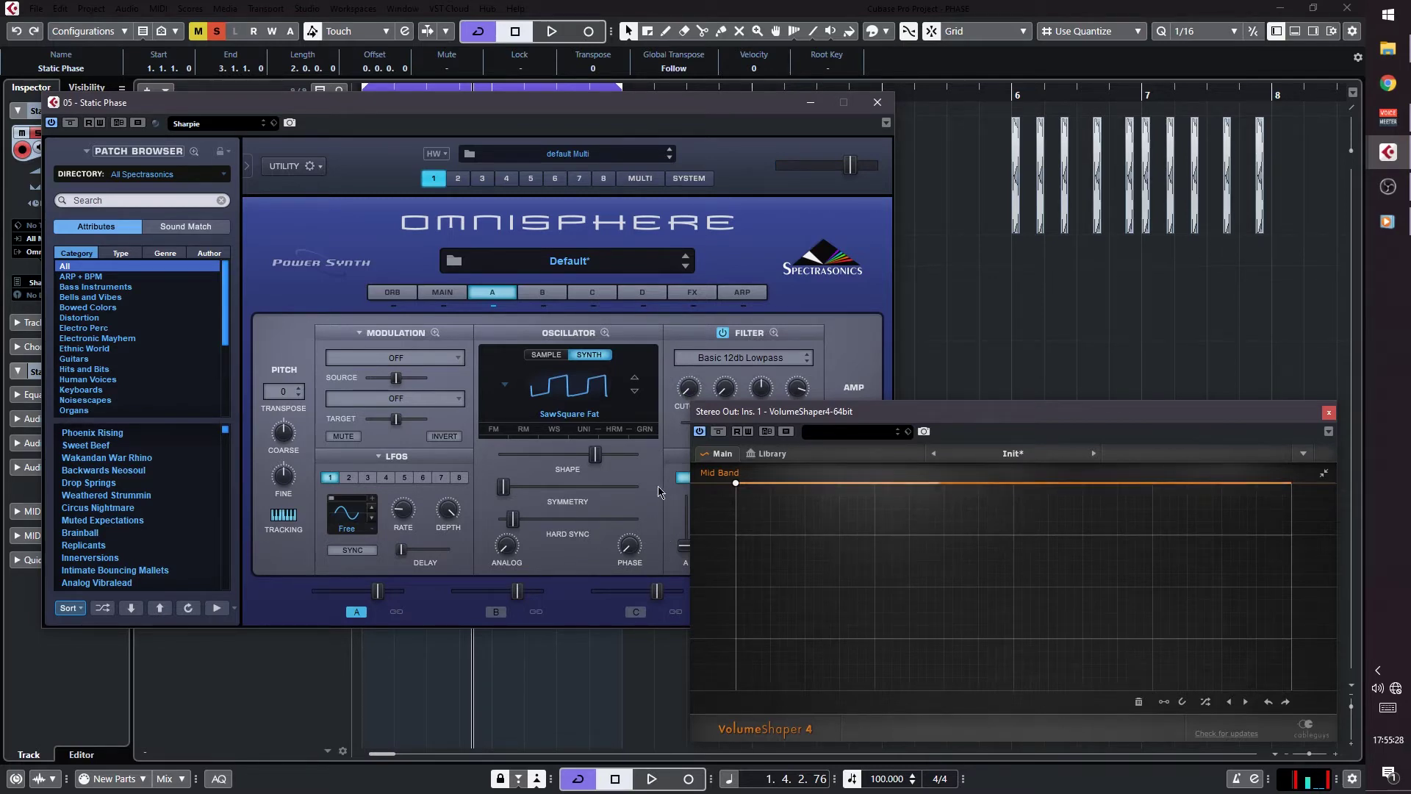
# Enable host automation for Omnisphere's oscillator Phase and start MIDI CC Learn on that parameter
pyautogui.rightClick(630, 549)
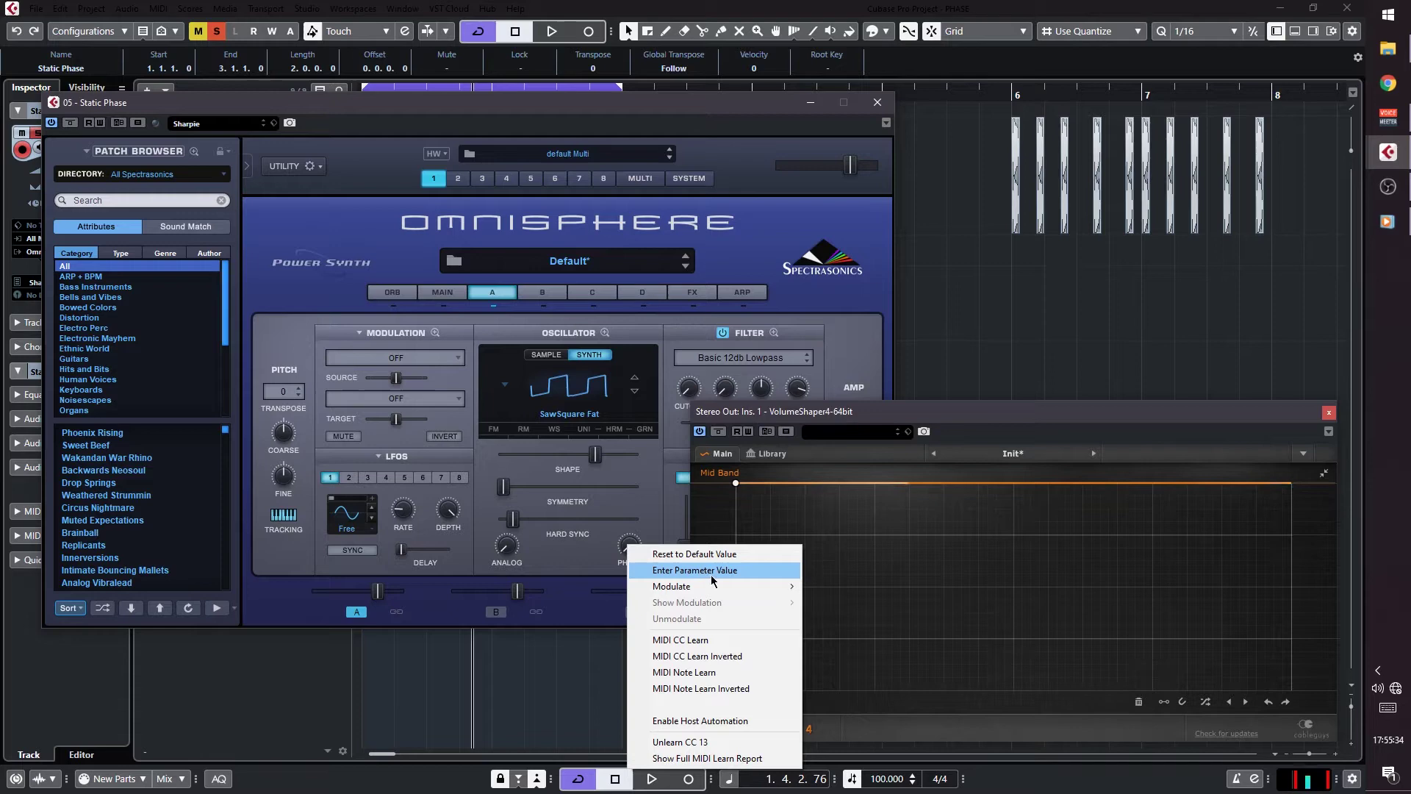
pyautogui.click(719, 721)
pyautogui.rightClick(630, 545)
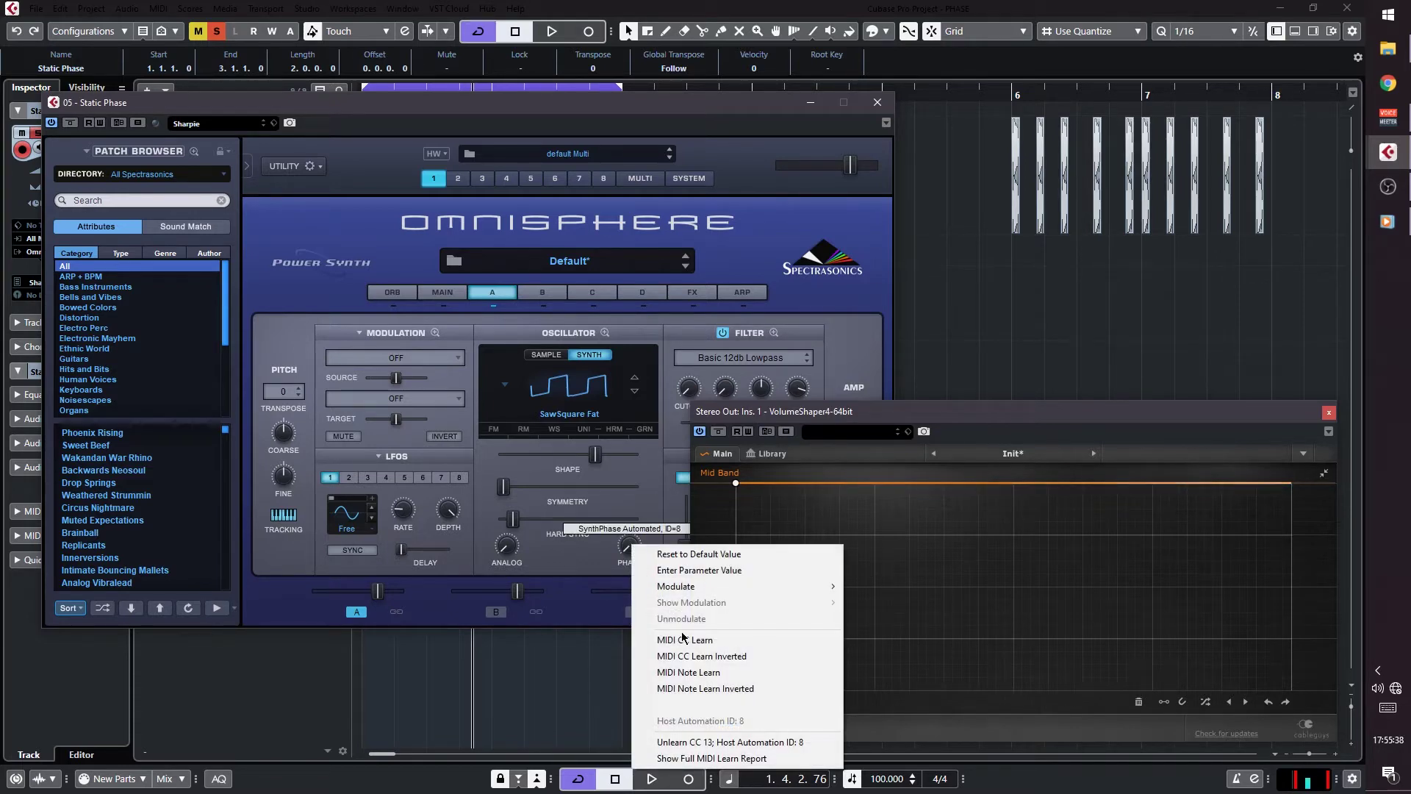
pyautogui.click(702, 645)
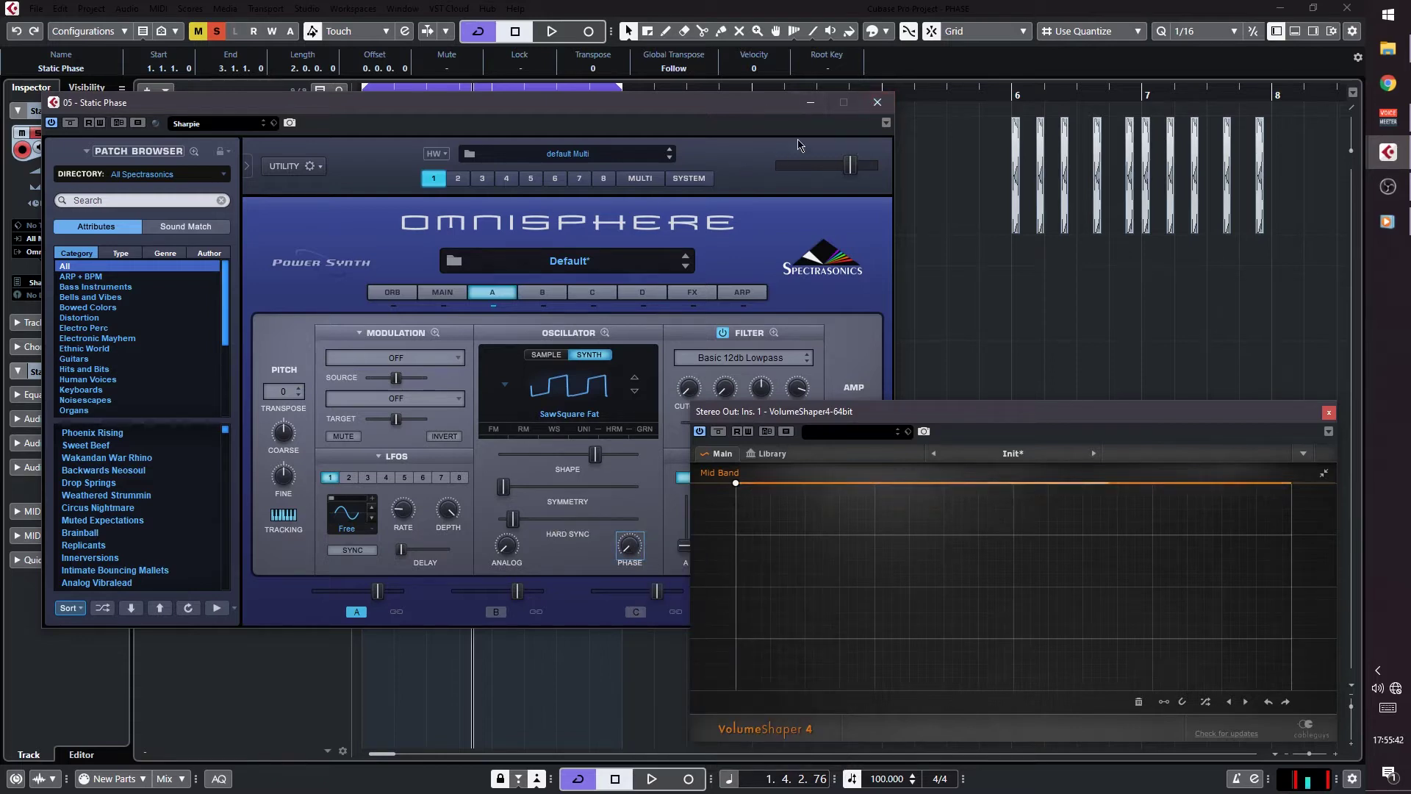
# Open the first Static Phase part in the Key Editor and draw a CC 13 note expression of about 62 on the first F#0 note
pyautogui.click(879, 104)
pyautogui.doubleClick(421, 304)
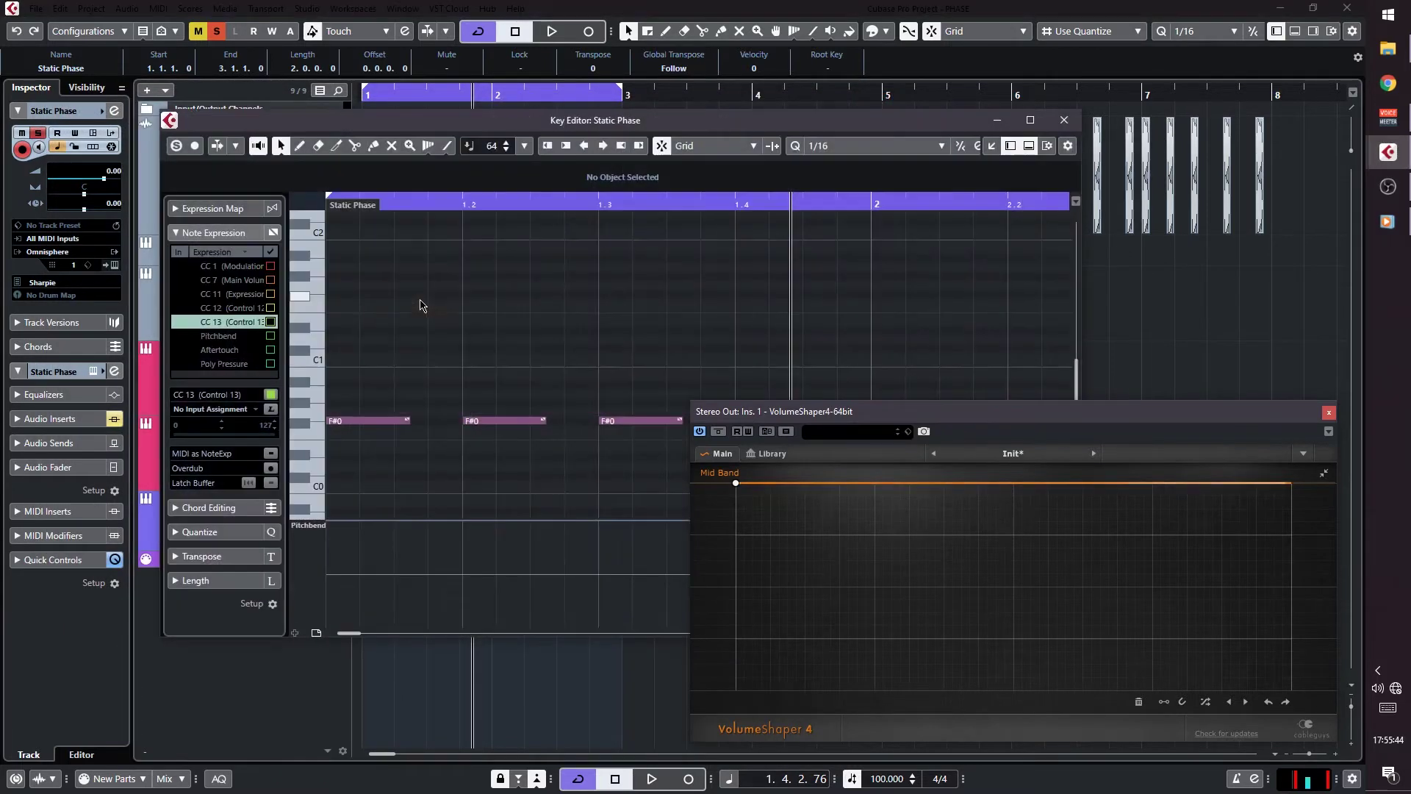
pyautogui.doubleClick(369, 424)
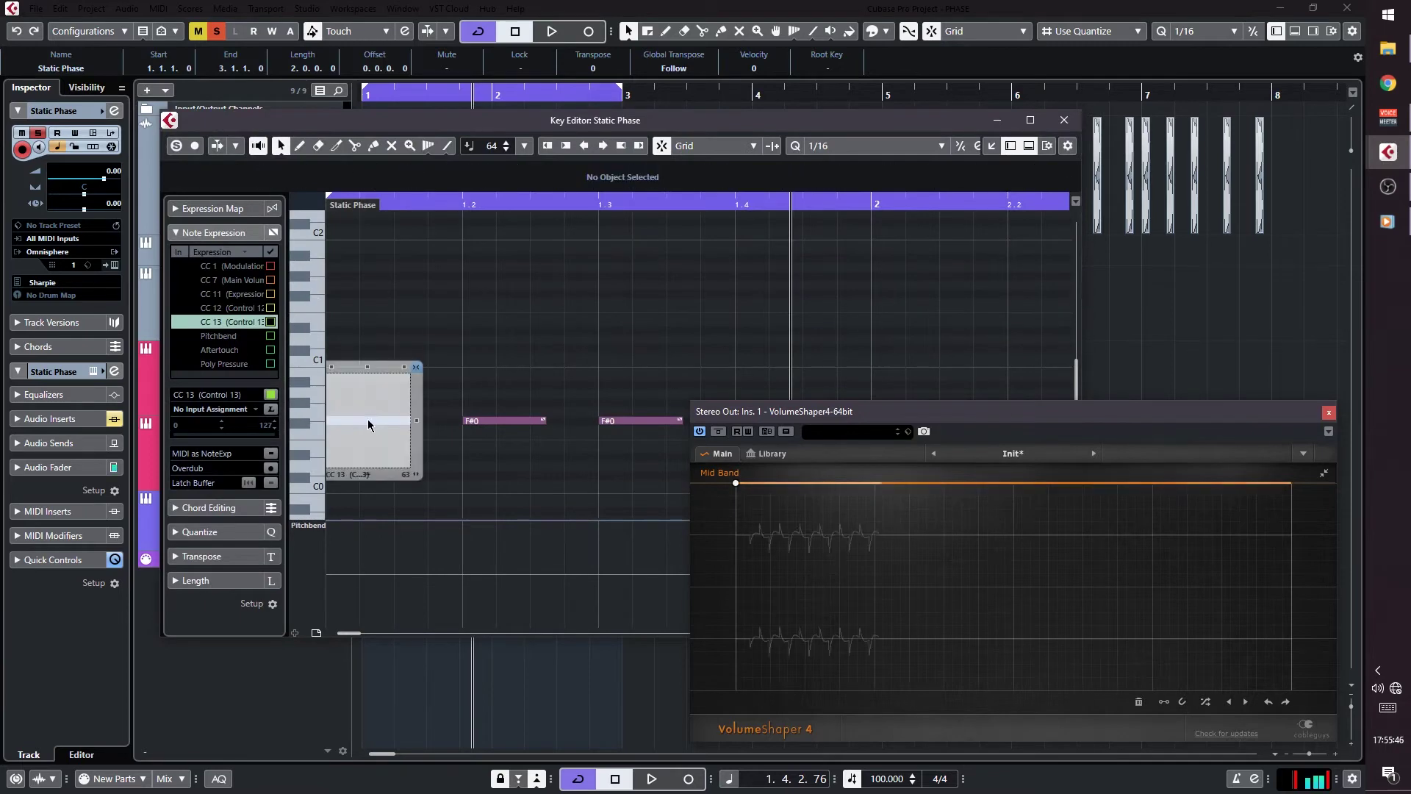
pyautogui.click(372, 420)
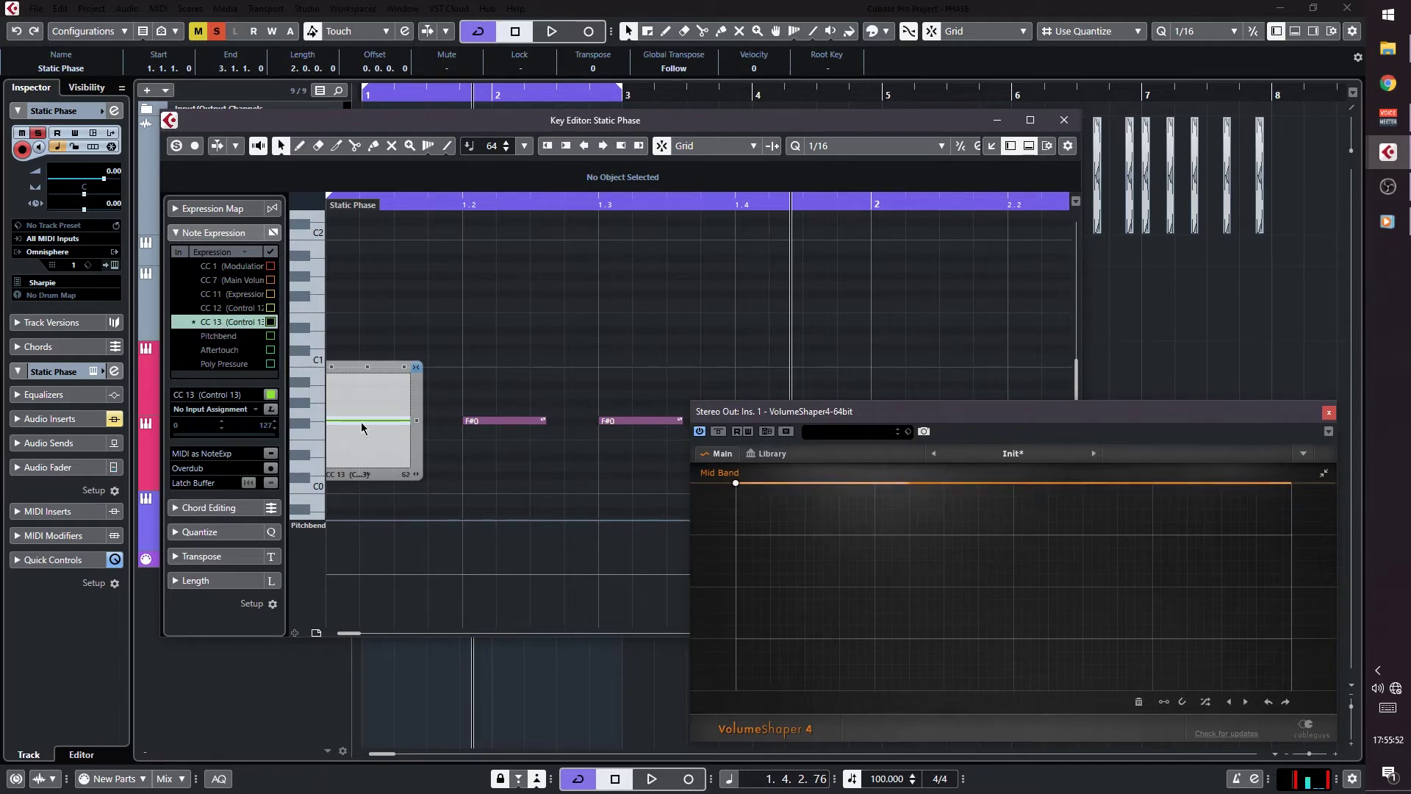
# Show Omnisphere beside the Key Editor to check how its Phase follows the note's CC 13 expression, then close both expression editor and synth
pyautogui.press('F11')
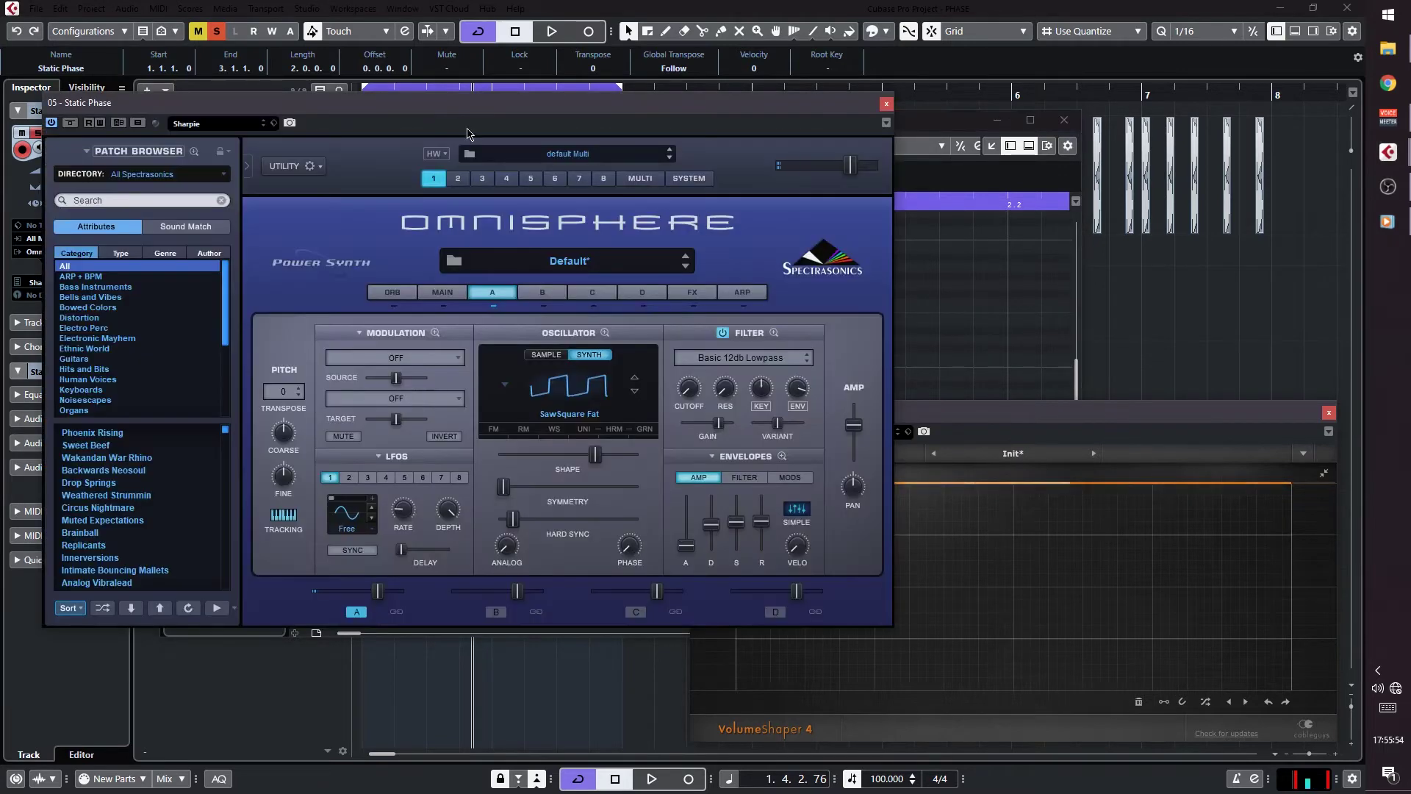
pyautogui.moveTo(459, 109); pyautogui.dragTo(873, 98)
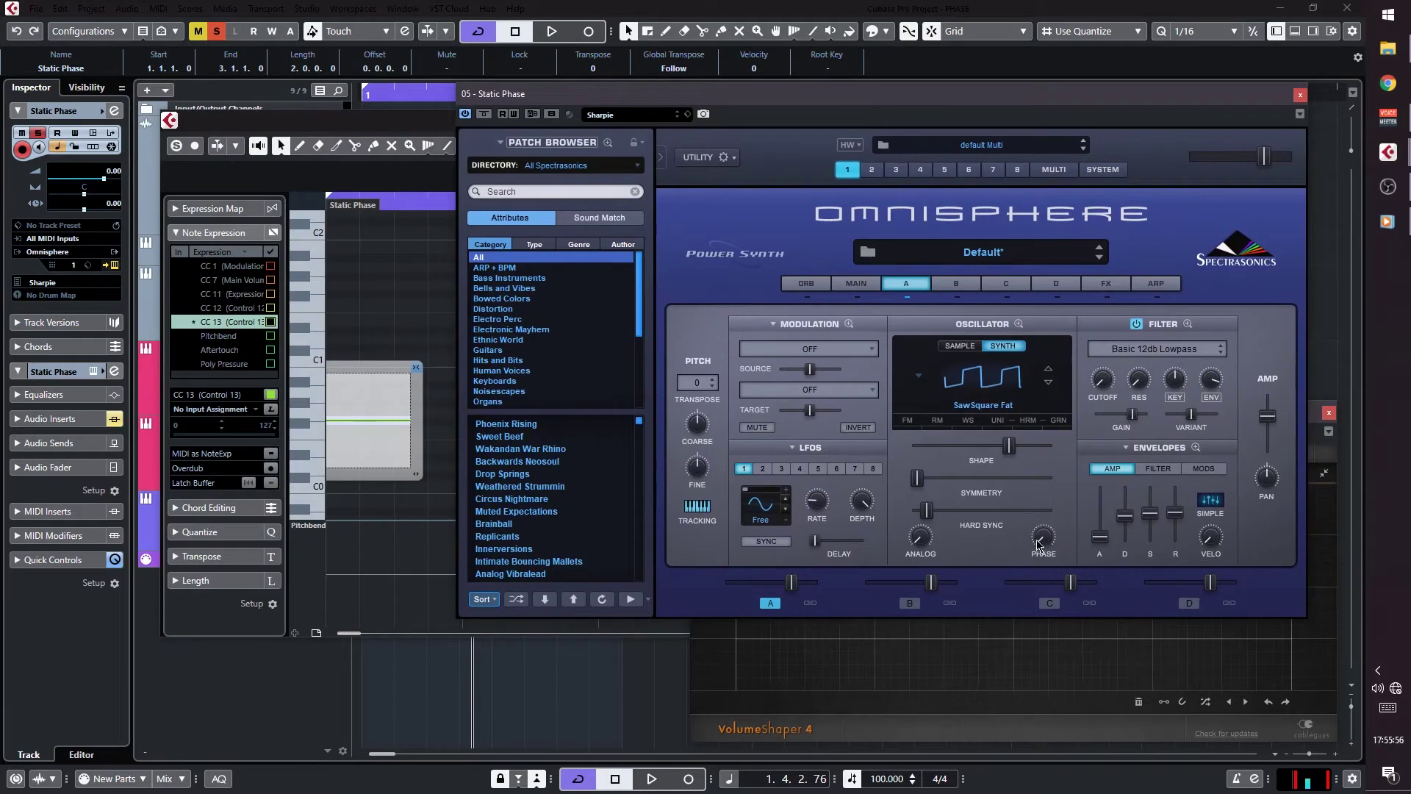
pyautogui.press('space')
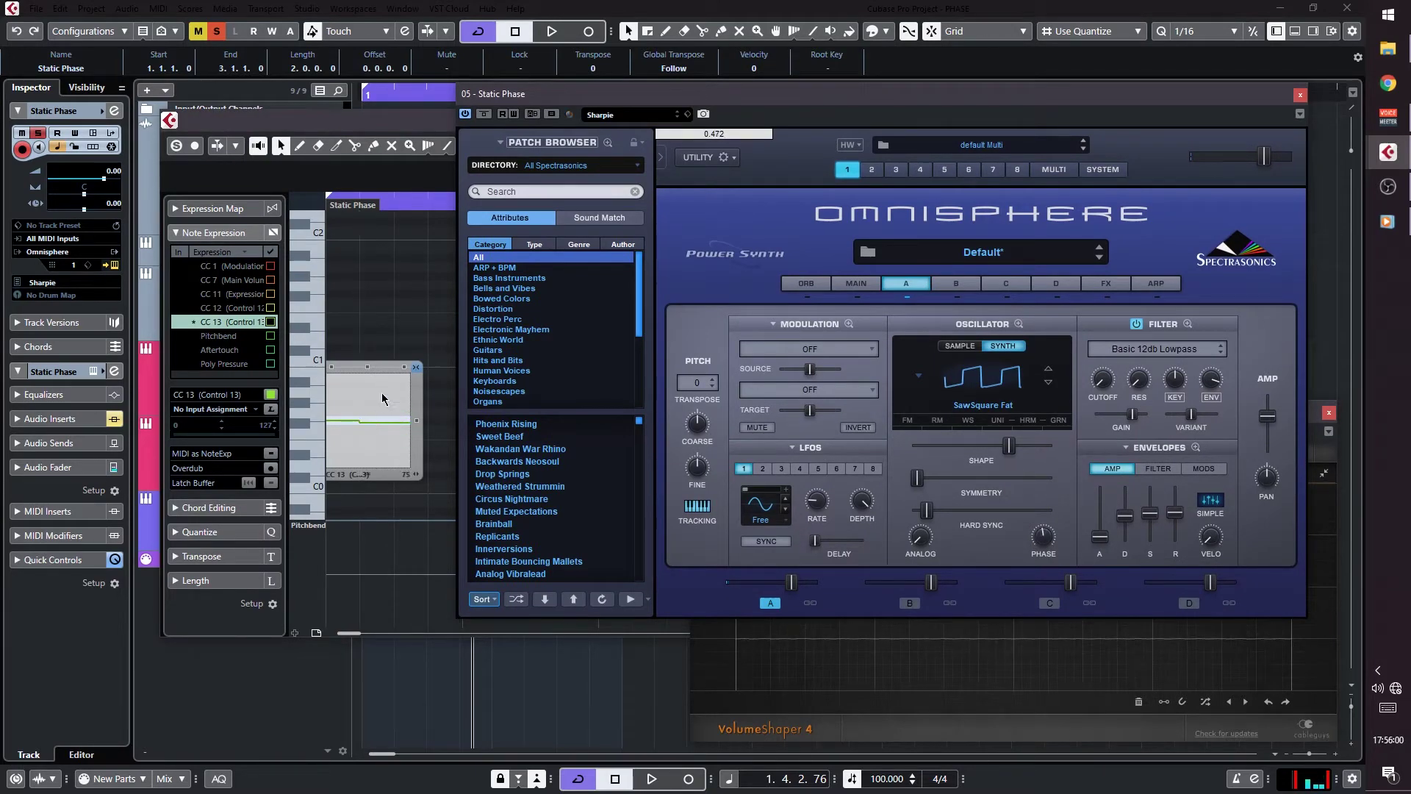
pyautogui.click(409, 314)
pyautogui.click(1300, 95)
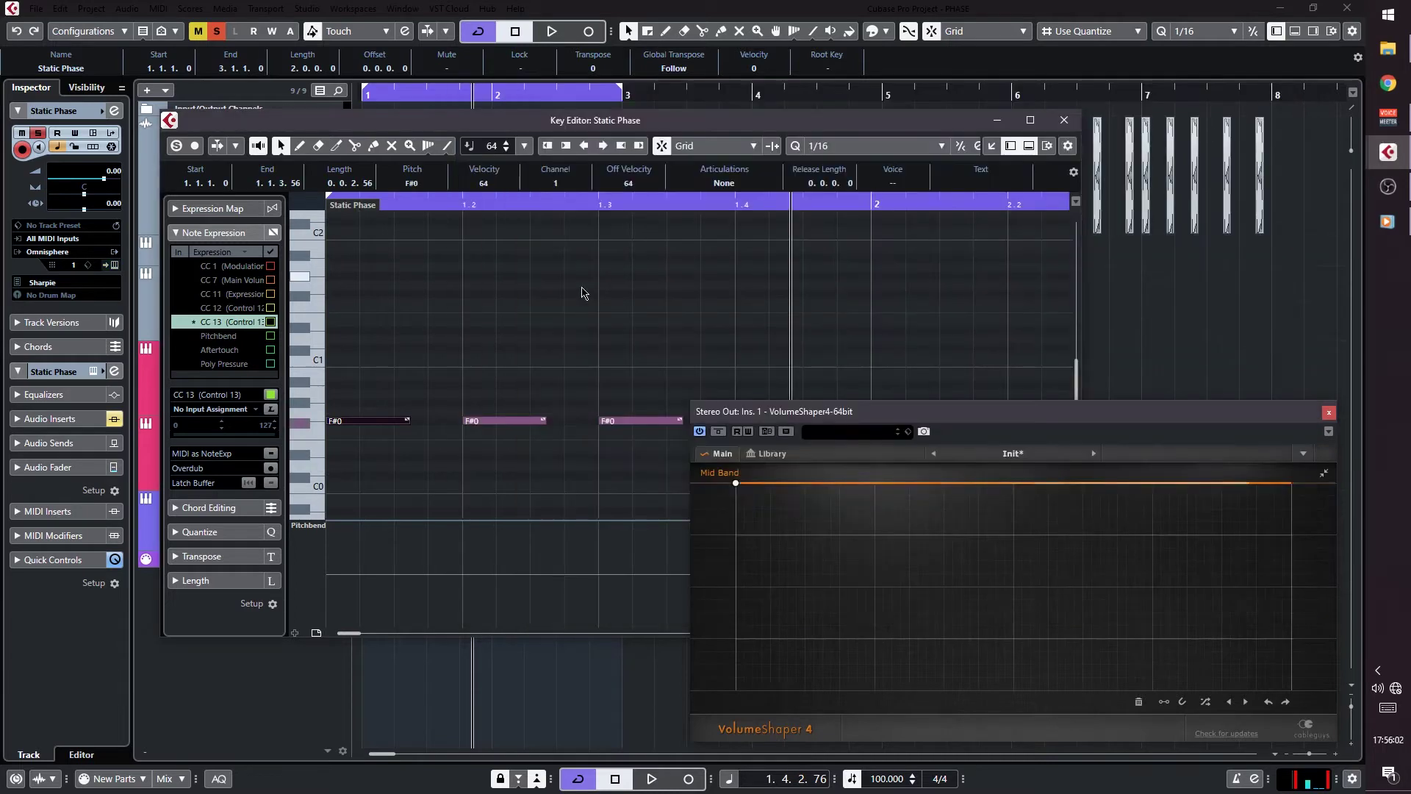
# Draw a flat CC 13 note expression of about 94 on the second F#0 note
pyautogui.doubleClick(510, 417)
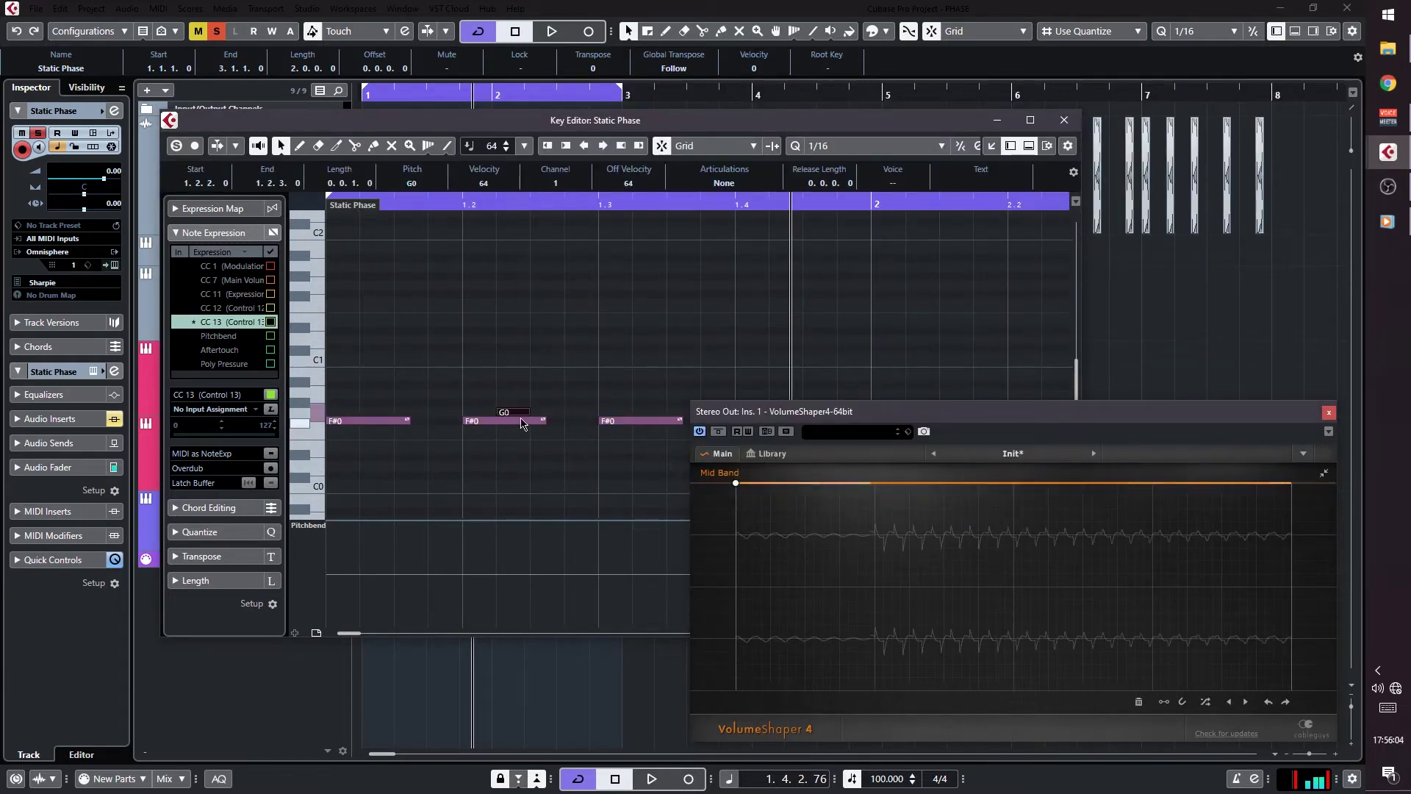
pyautogui.doubleClick(521, 422)
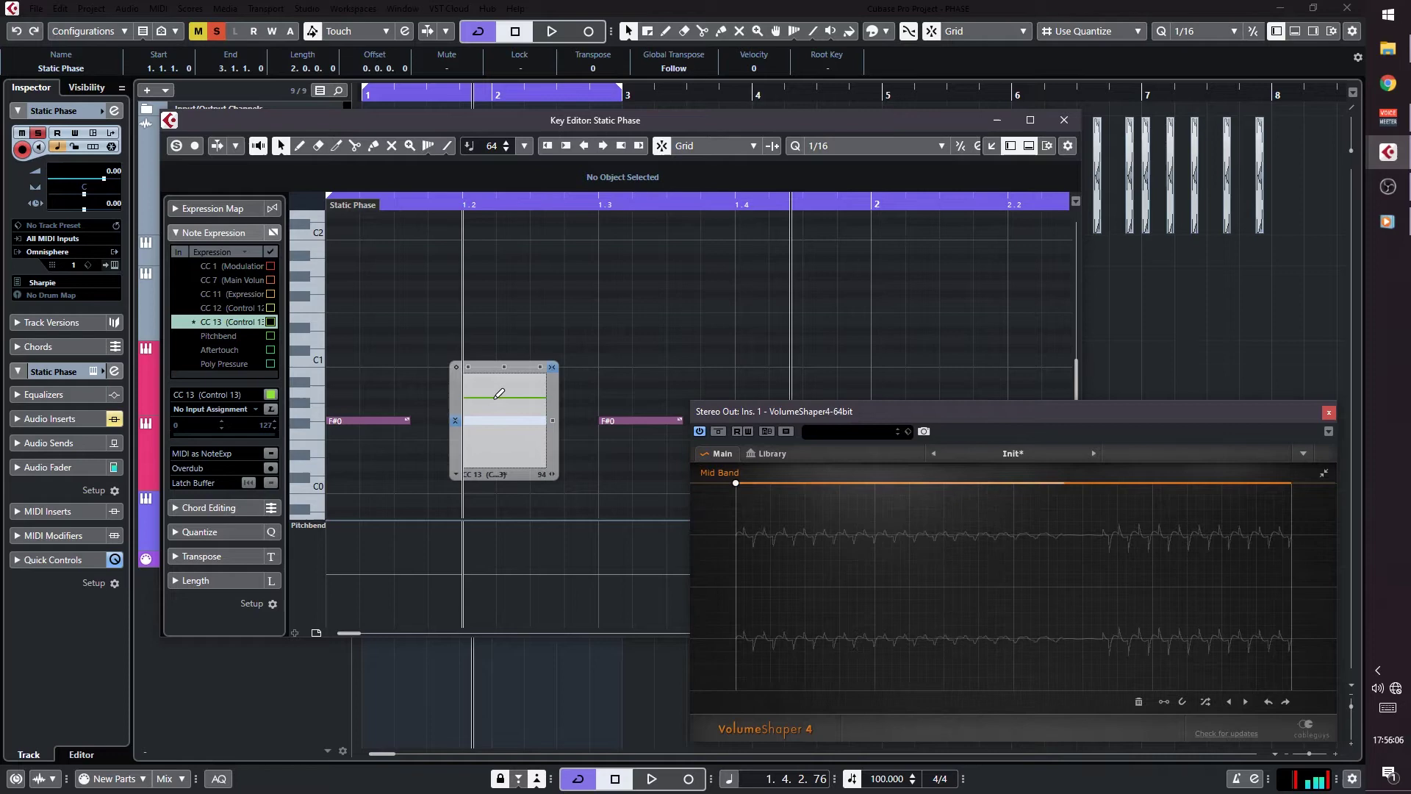
# Draw CC 13 note expressions at separate levels on the third and fourth F#0 notes, and close the Key Editor
pyautogui.click(719, 361)
pyautogui.doubleClick(653, 422)
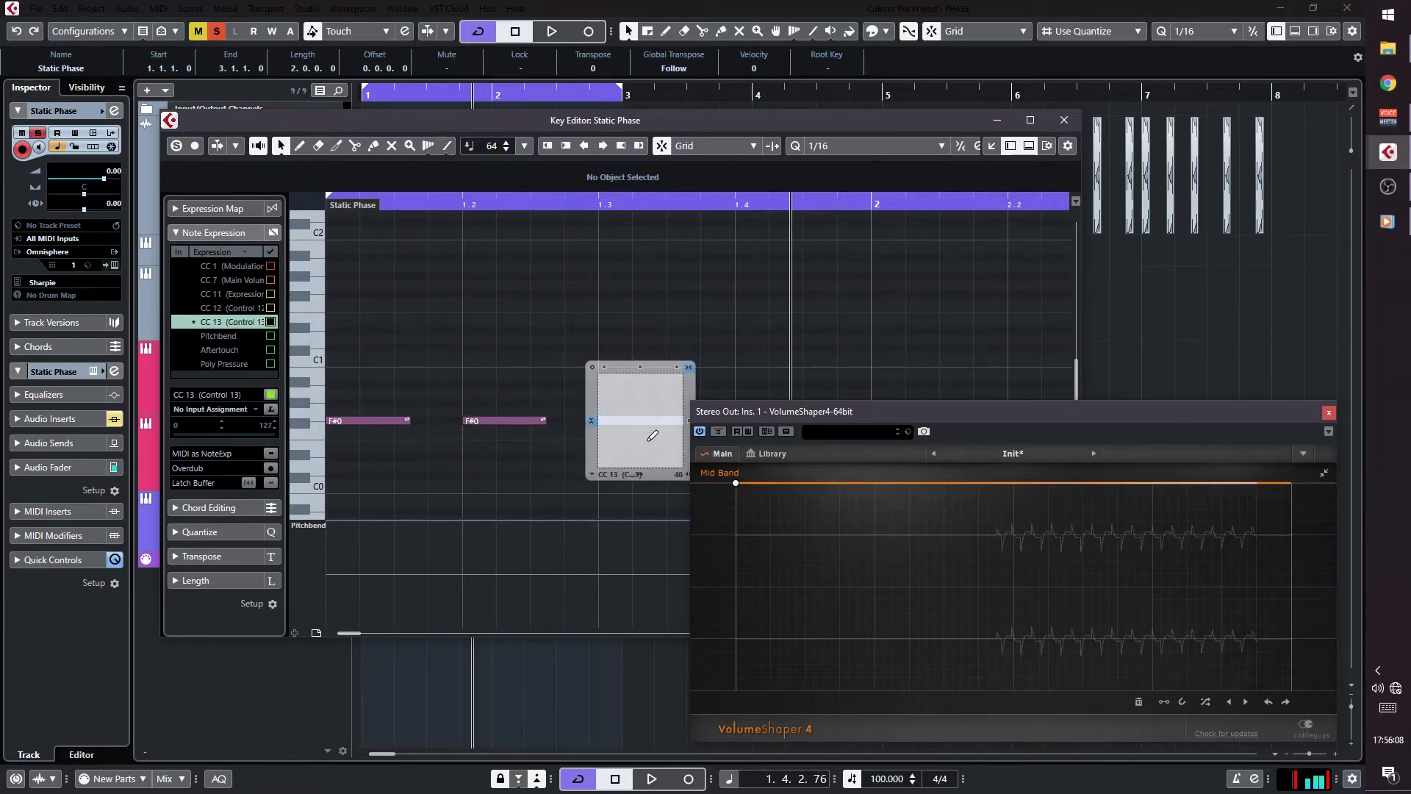
pyautogui.click(755, 369)
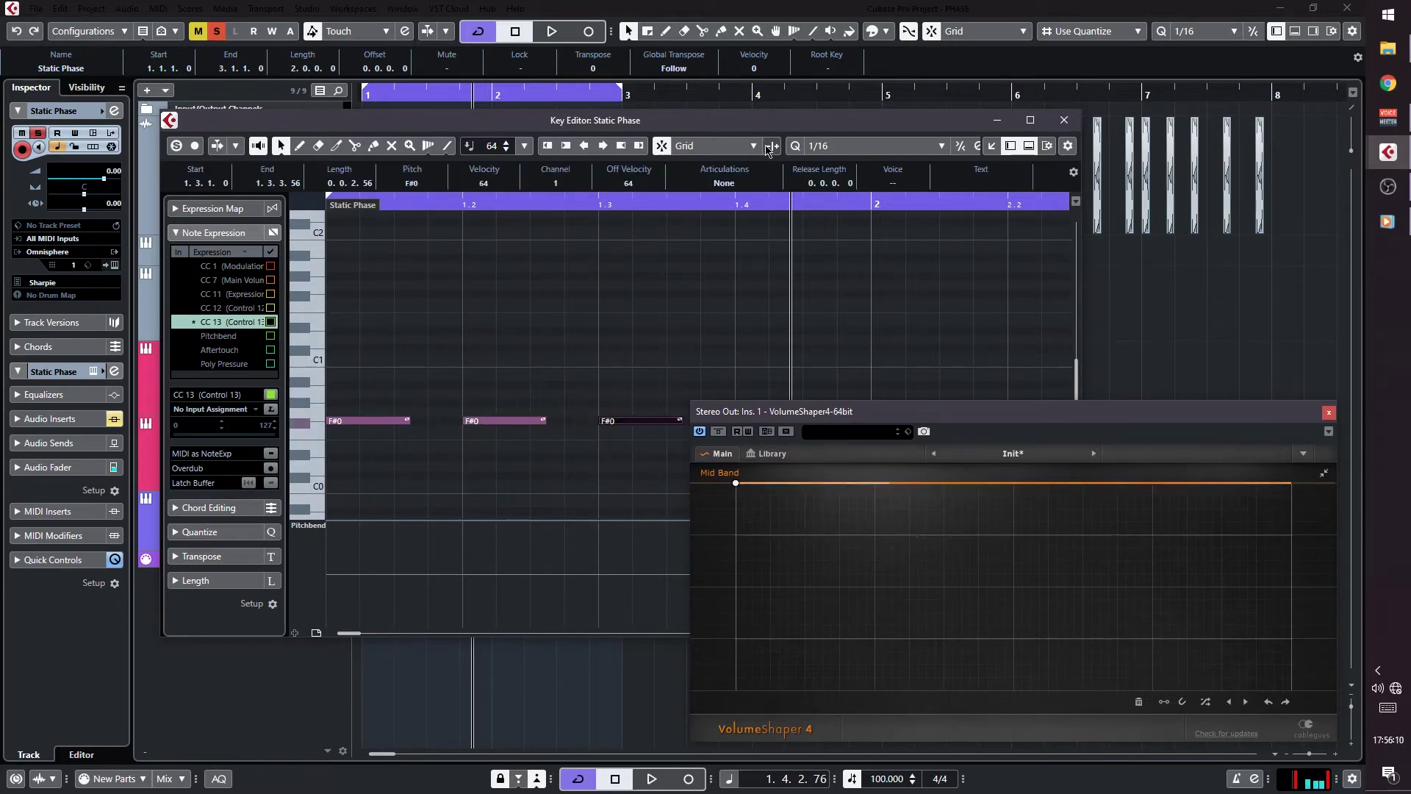
pyautogui.moveTo(772, 120); pyautogui.dragTo(628, 113)
pyautogui.doubleClick(623, 415)
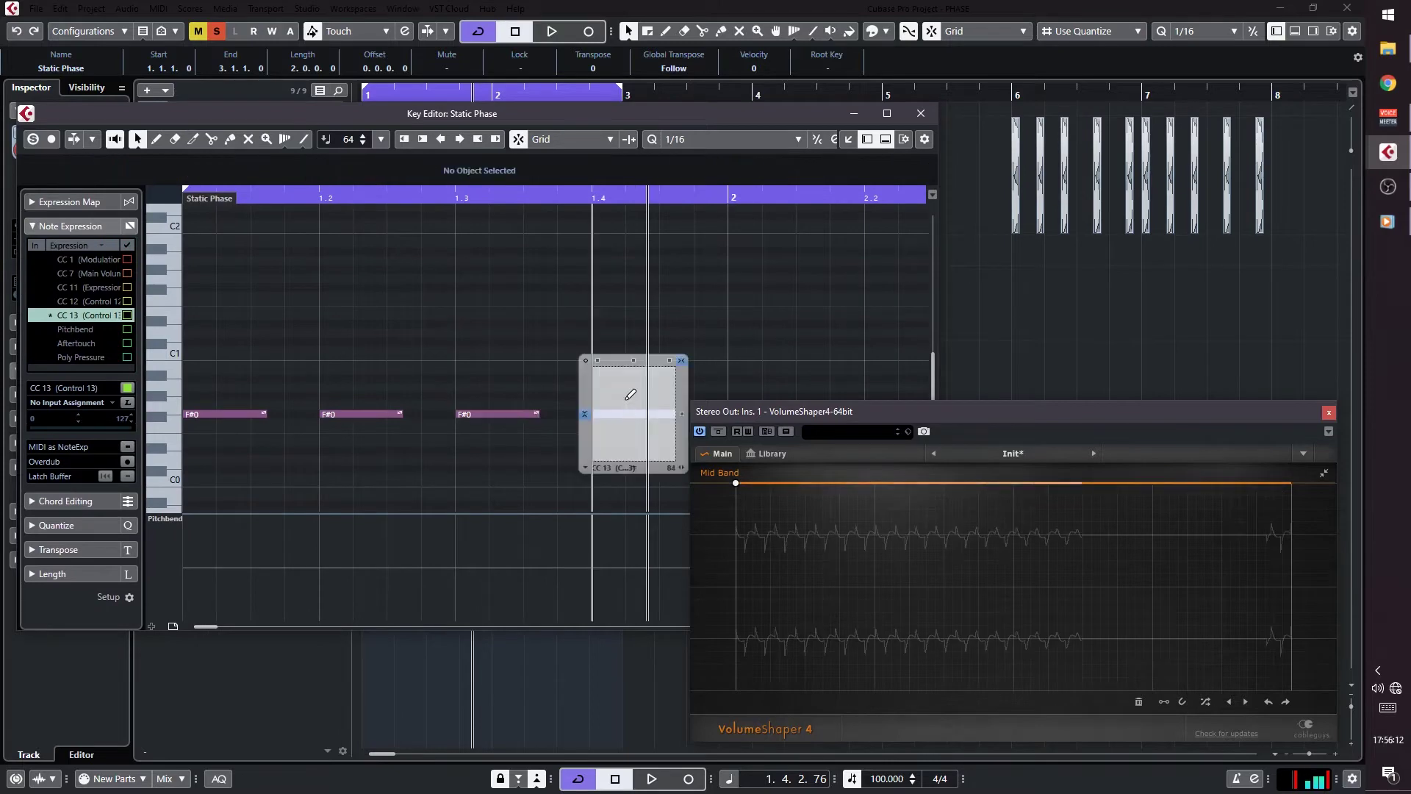
pyautogui.click(931, 115)
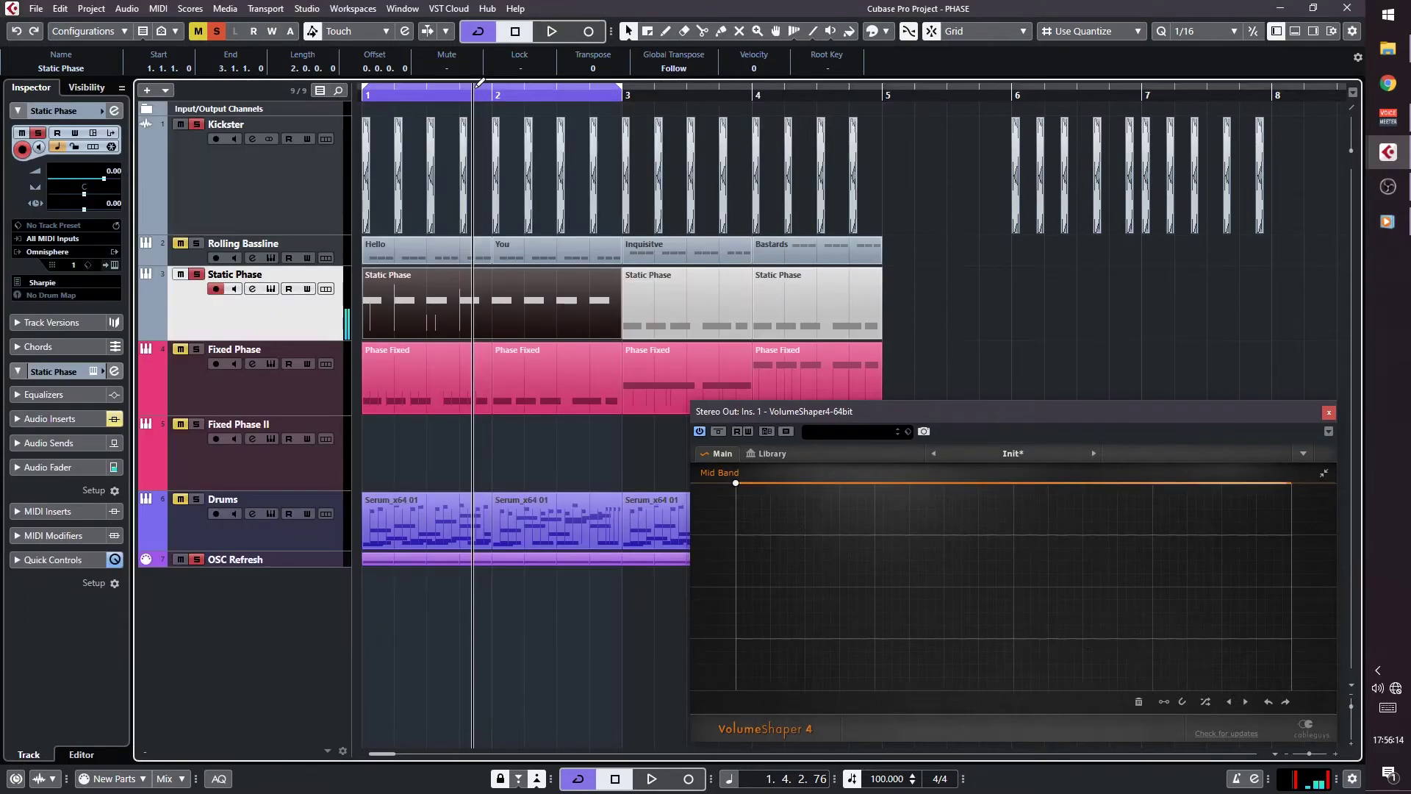
# Play the Static Phase bass with Omnisphere open, watch its oscillator Phase follow each note's CC 13 expression, and close the synth
pyautogui.click(270, 289)
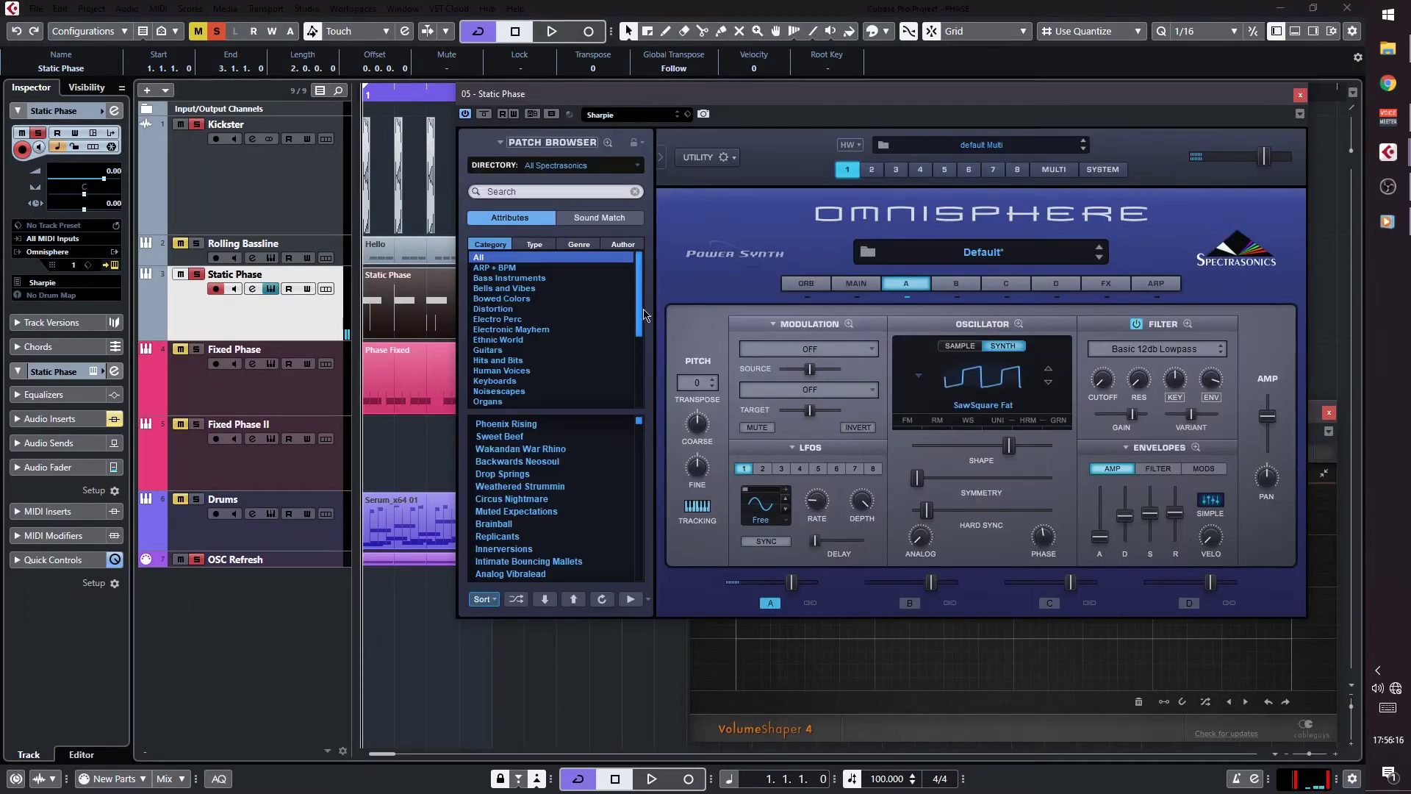
pyautogui.press('space')
pyautogui.scroll(-3, 1043, 536)
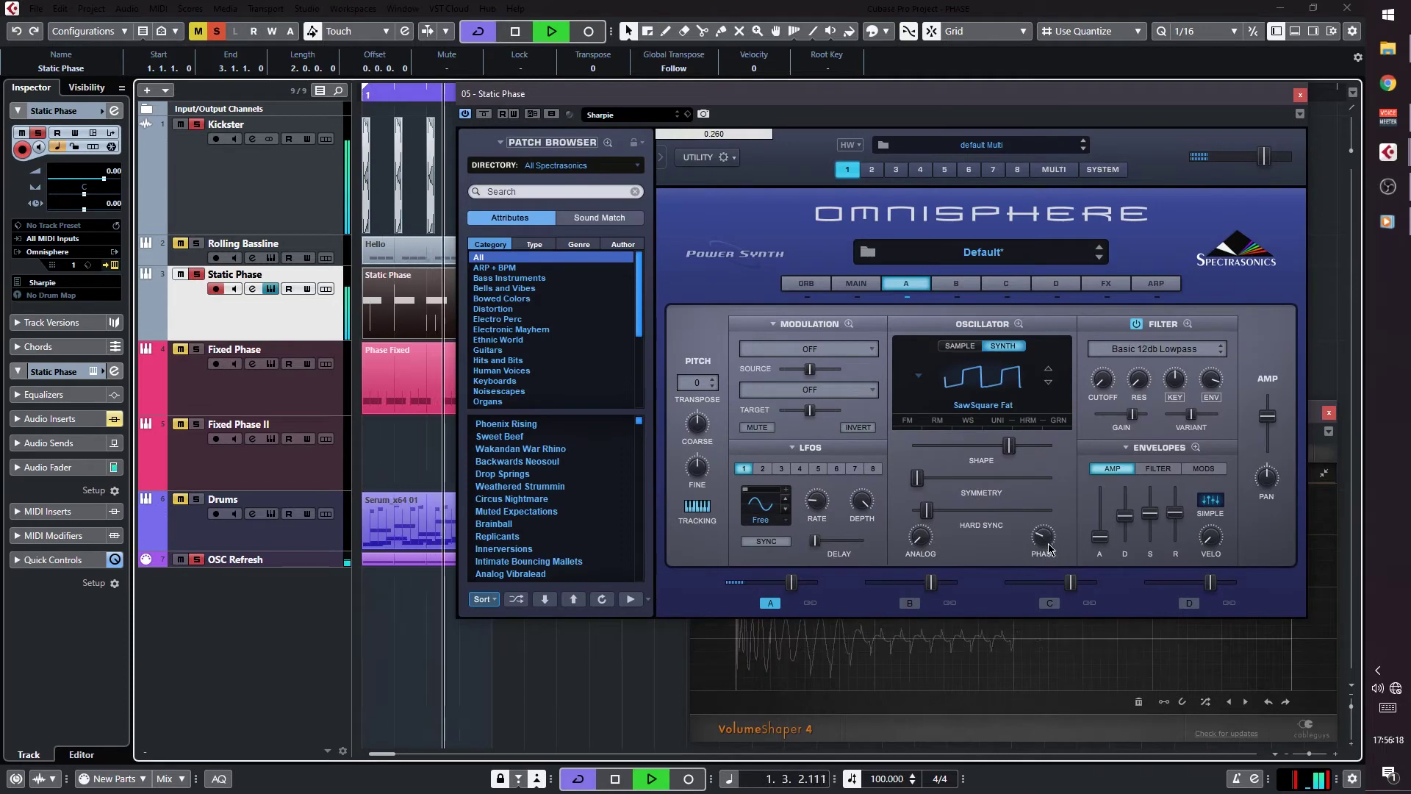
pyautogui.scroll(2, 1044, 537)
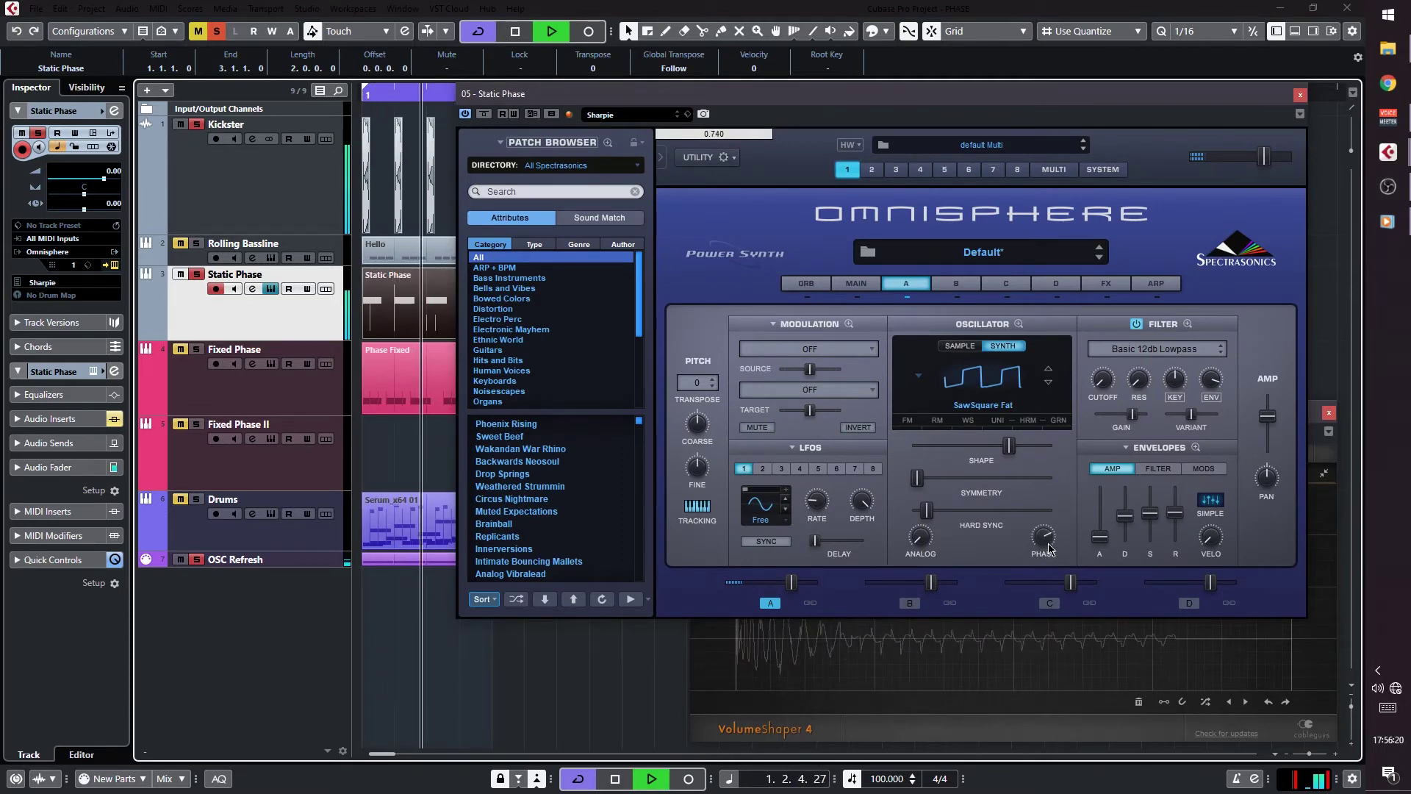
pyautogui.press('space')
pyautogui.click(1301, 95)
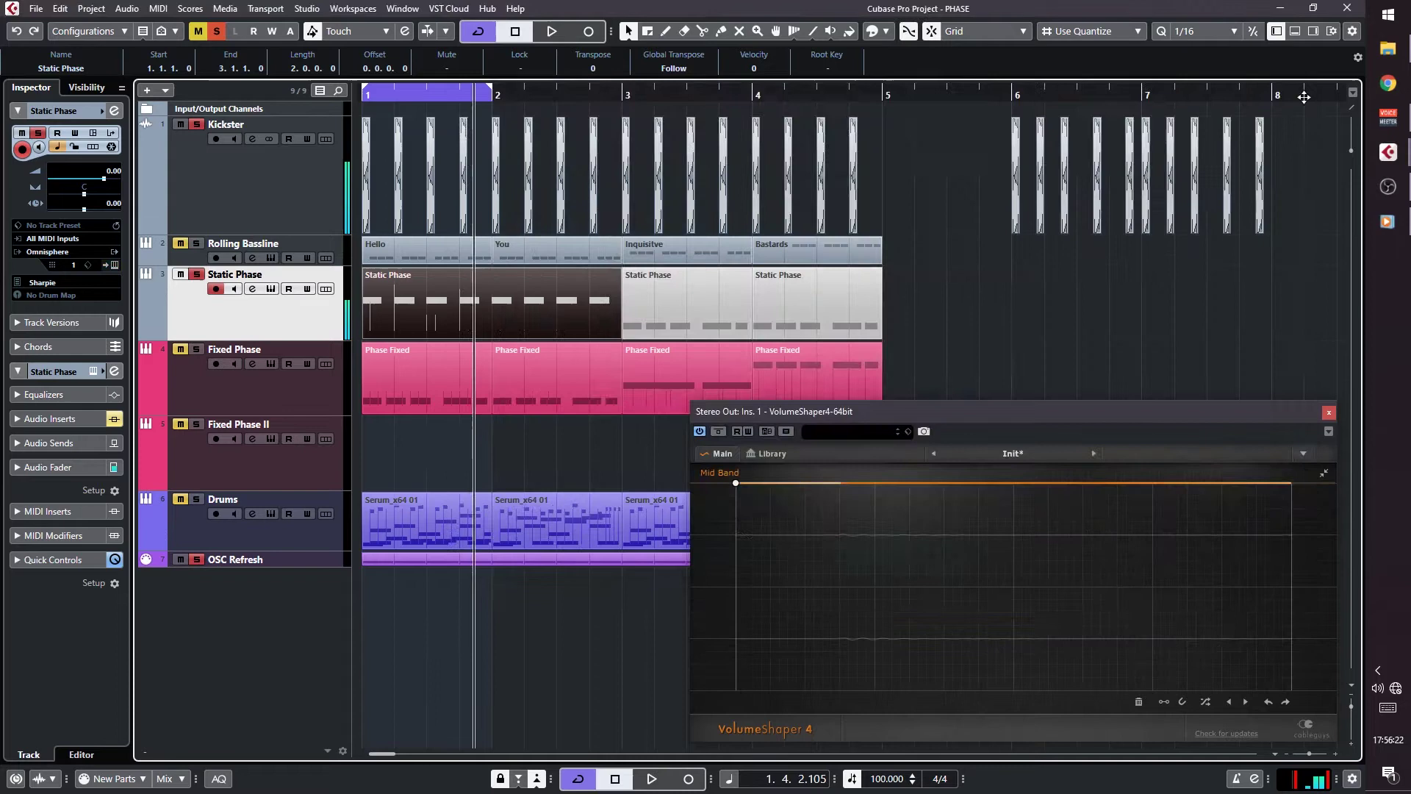
# Delete all parts on the Static Phase track and extend the loop range to bar 5
pyautogui.moveTo(1085, 320); pyautogui.dragTo(356, 332)
pyautogui.press('Delete')
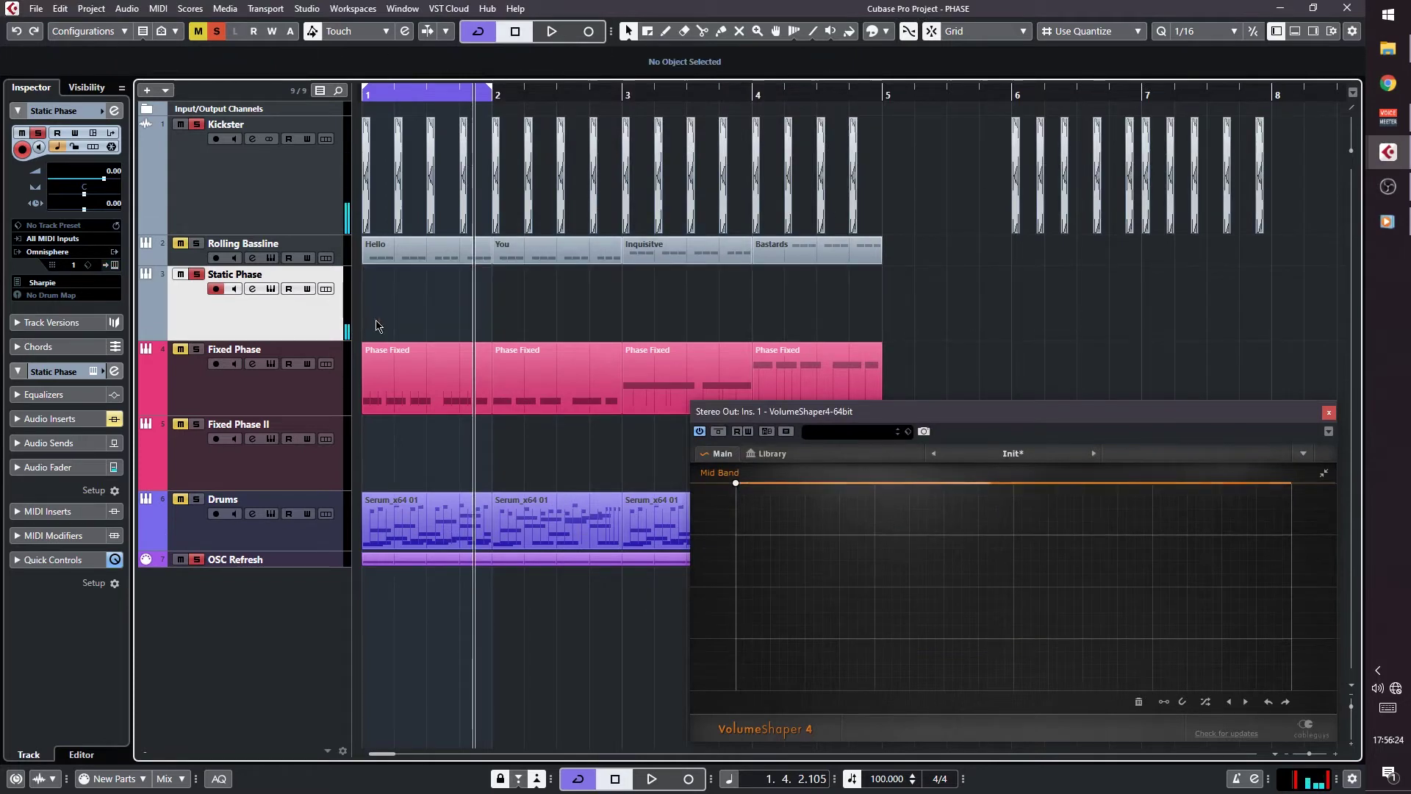
pyautogui.keyDown('alt'); pyautogui.click(882, 94); pyautogui.keyUp('alt')
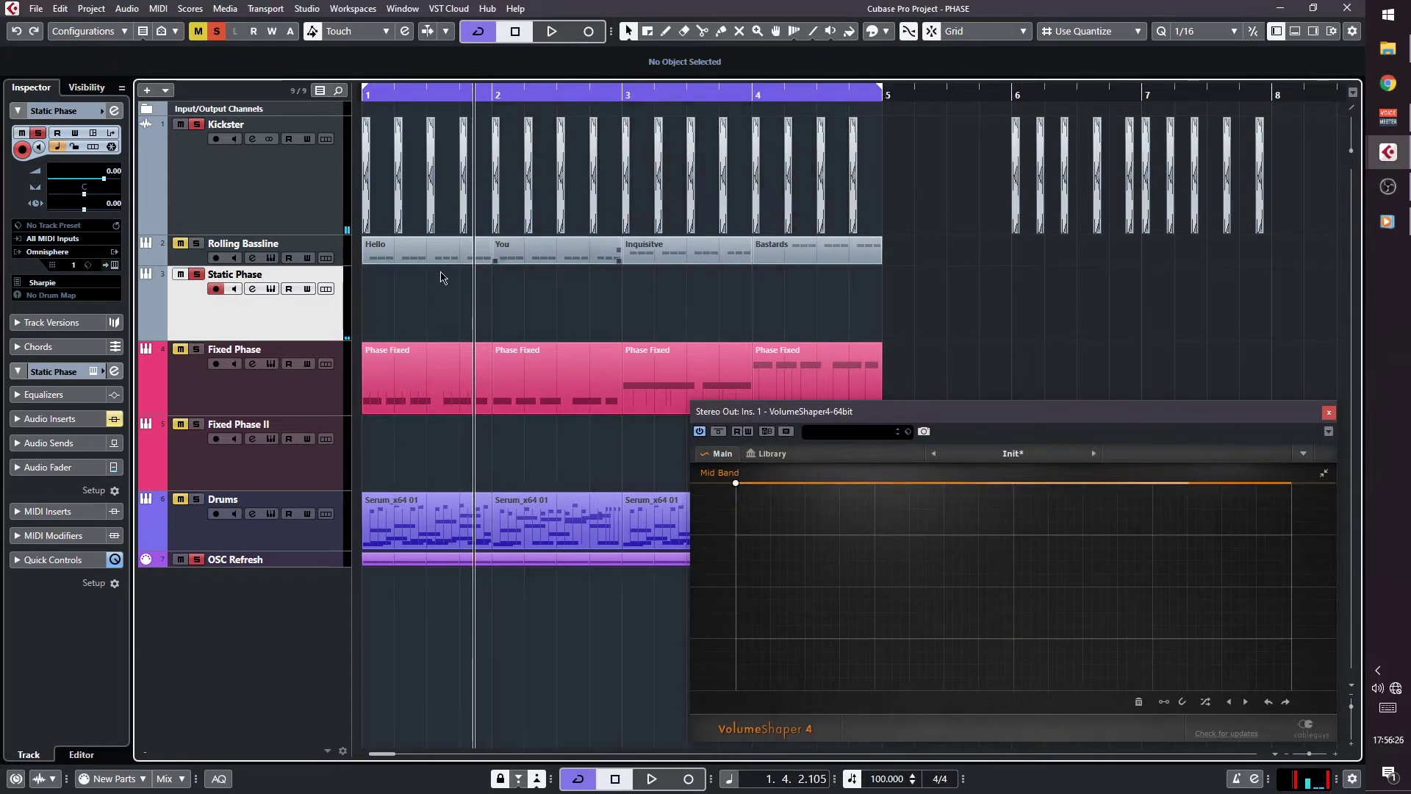
# Unmute the Fixed Phase track and play it together with the kick
pyautogui.click(196, 358)
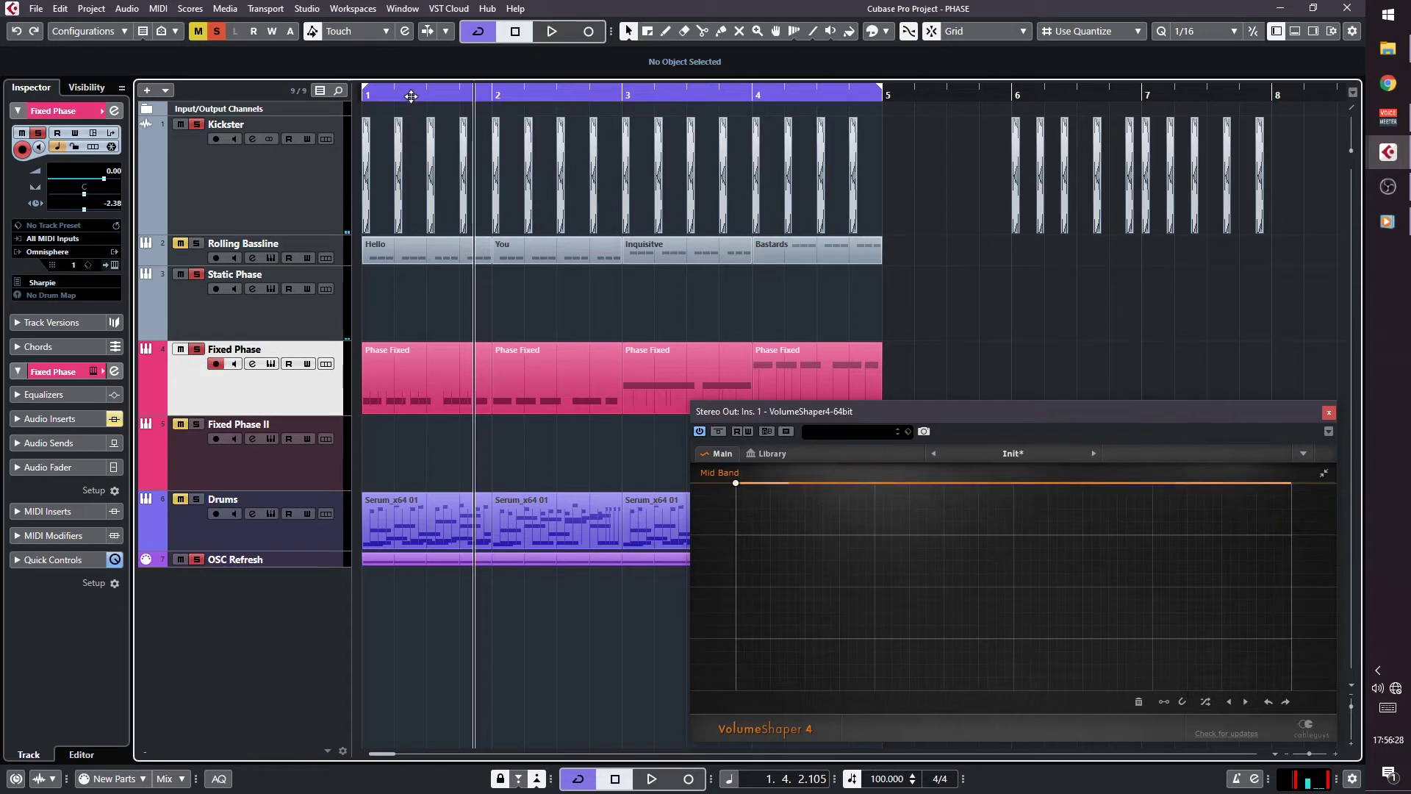
pyautogui.press('space')
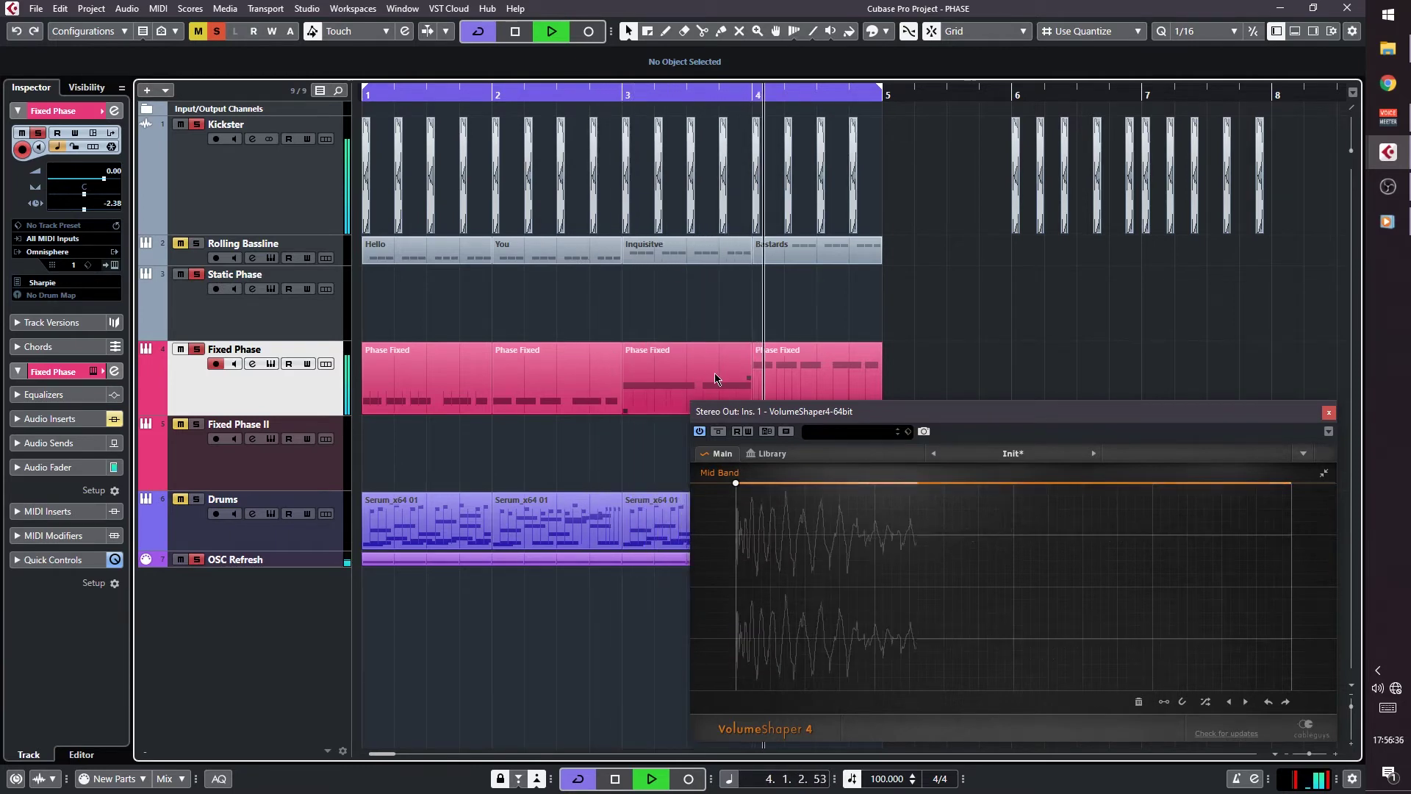
pyautogui.press('space')
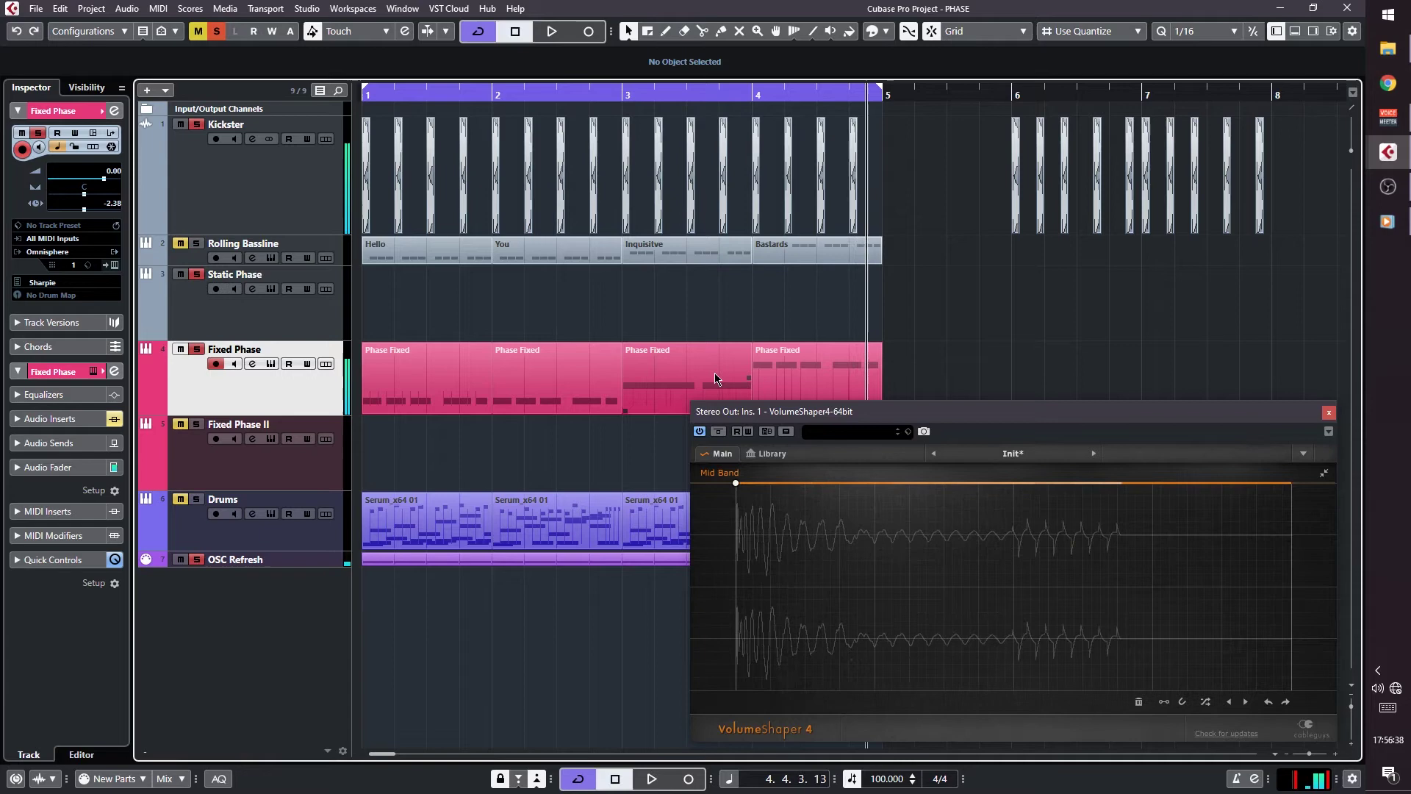
# Replay the Fixed Phase bassline with the kick from bar 1, and check the third Phase Fixed part's notes in the Key Editor
pyautogui.click(365, 94)
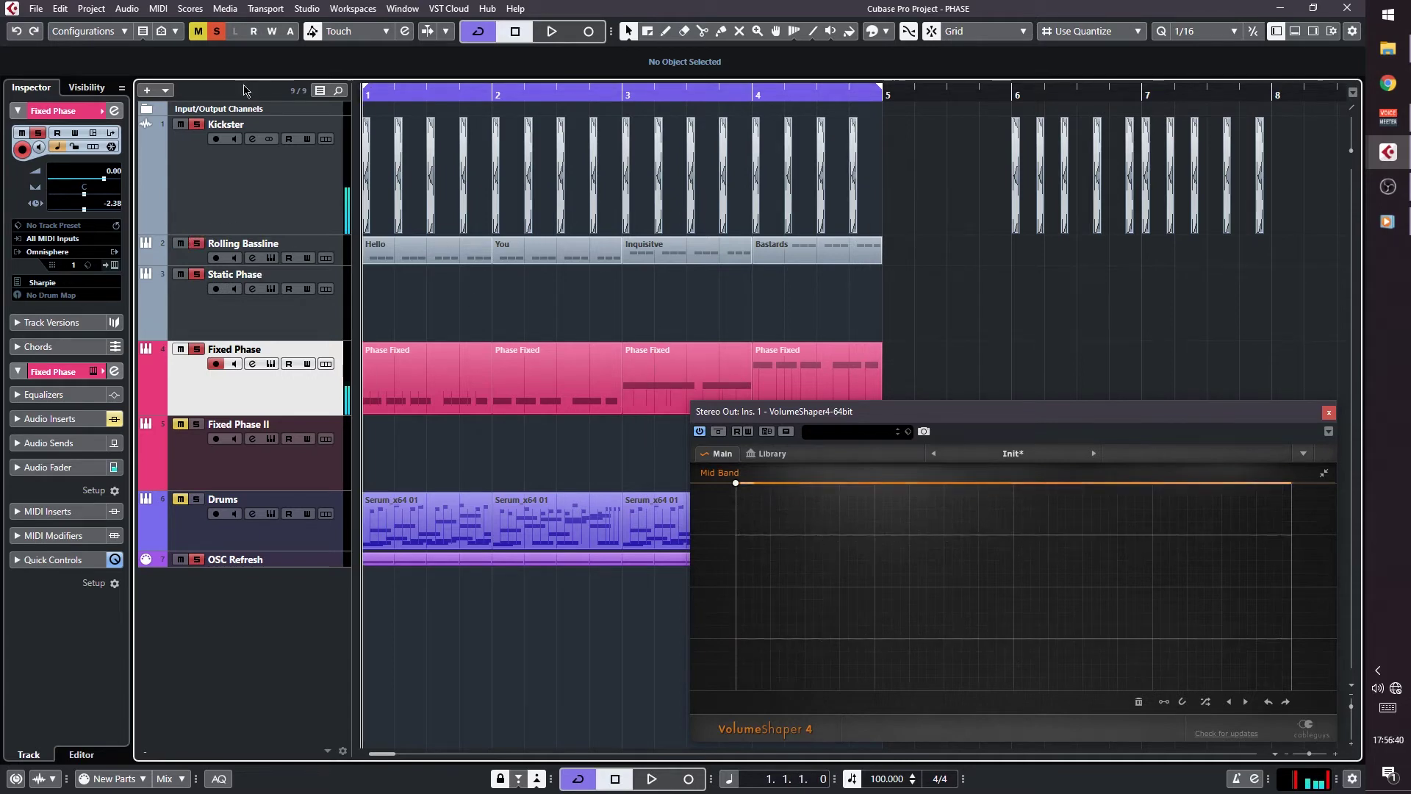
pyautogui.press('space')
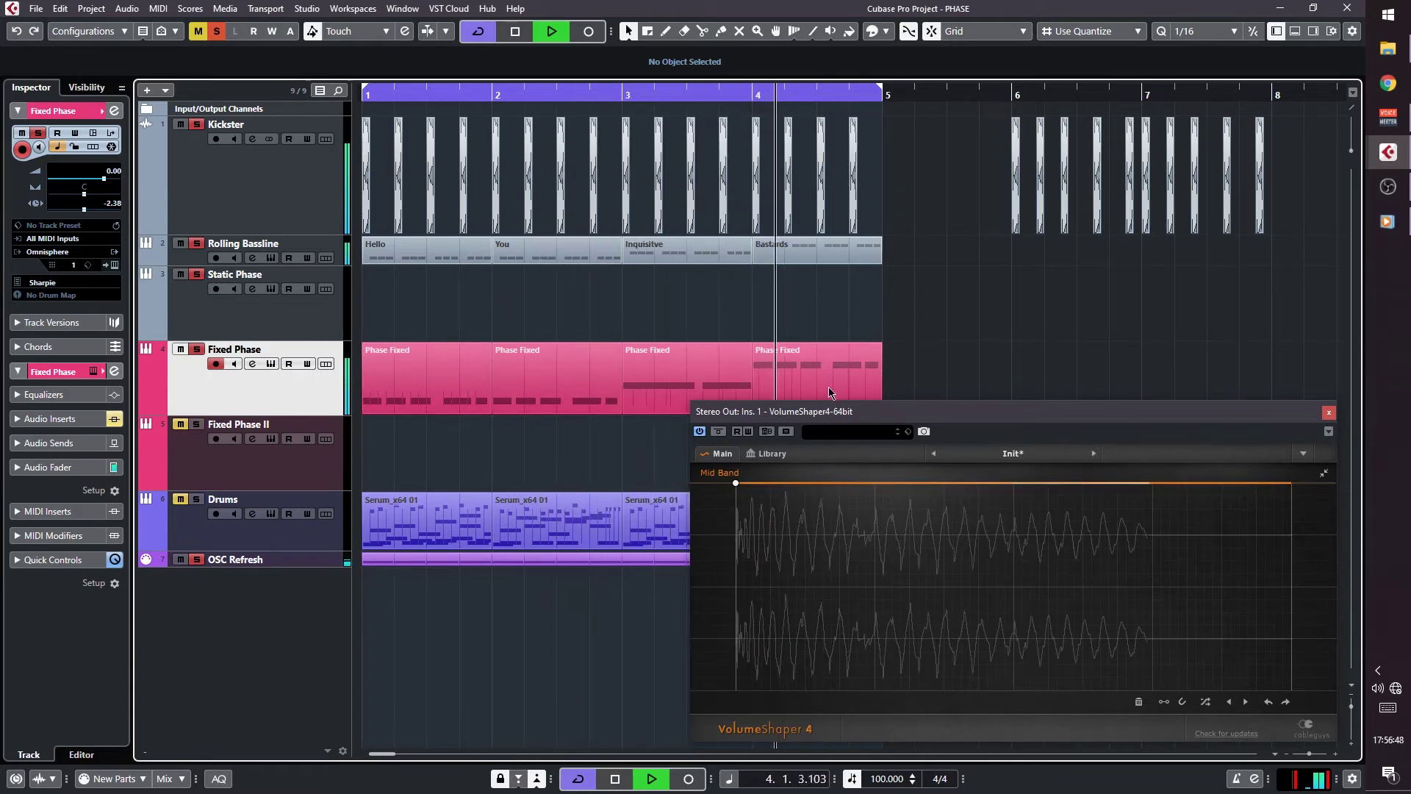
pyautogui.press('space')
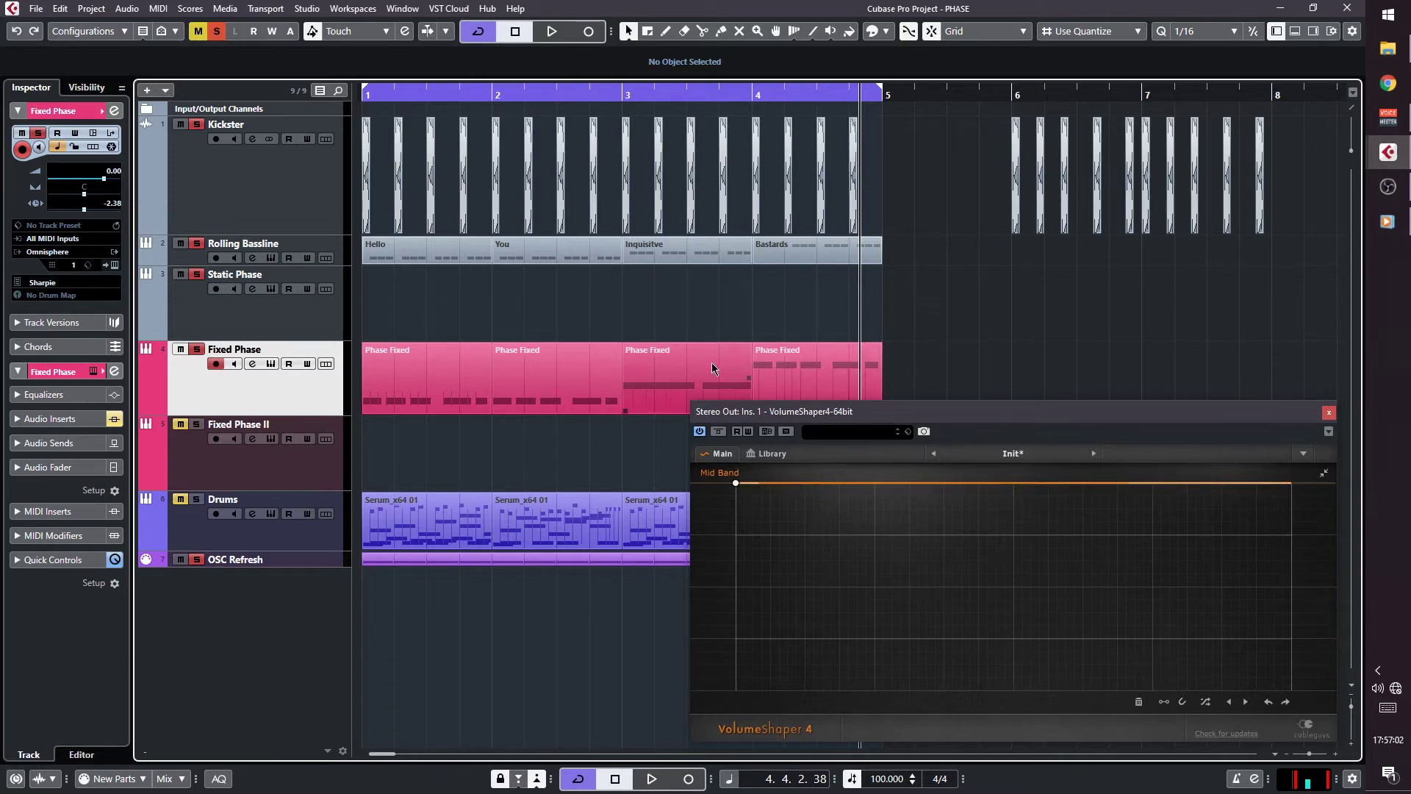
pyautogui.doubleClick(732, 368)
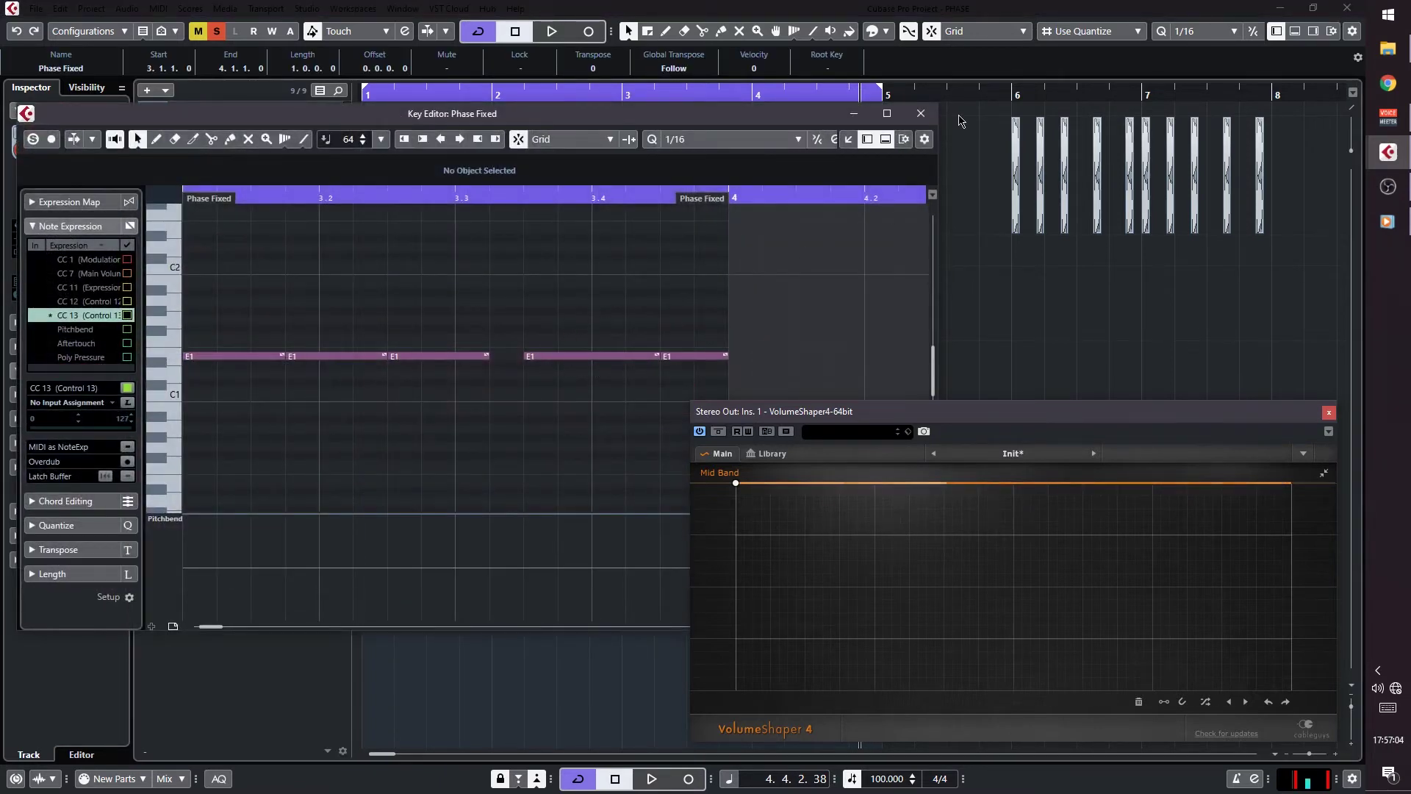
pyautogui.click(921, 114)
# Set the loop range to bars 6 to 8, unmute the Fixed Phase II track and place the cursor just before bar 6
pyautogui.moveTo(971, 198); pyautogui.dragTo(725, 199)
pyautogui.moveTo(932, 342); pyautogui.dragTo(893, 336)
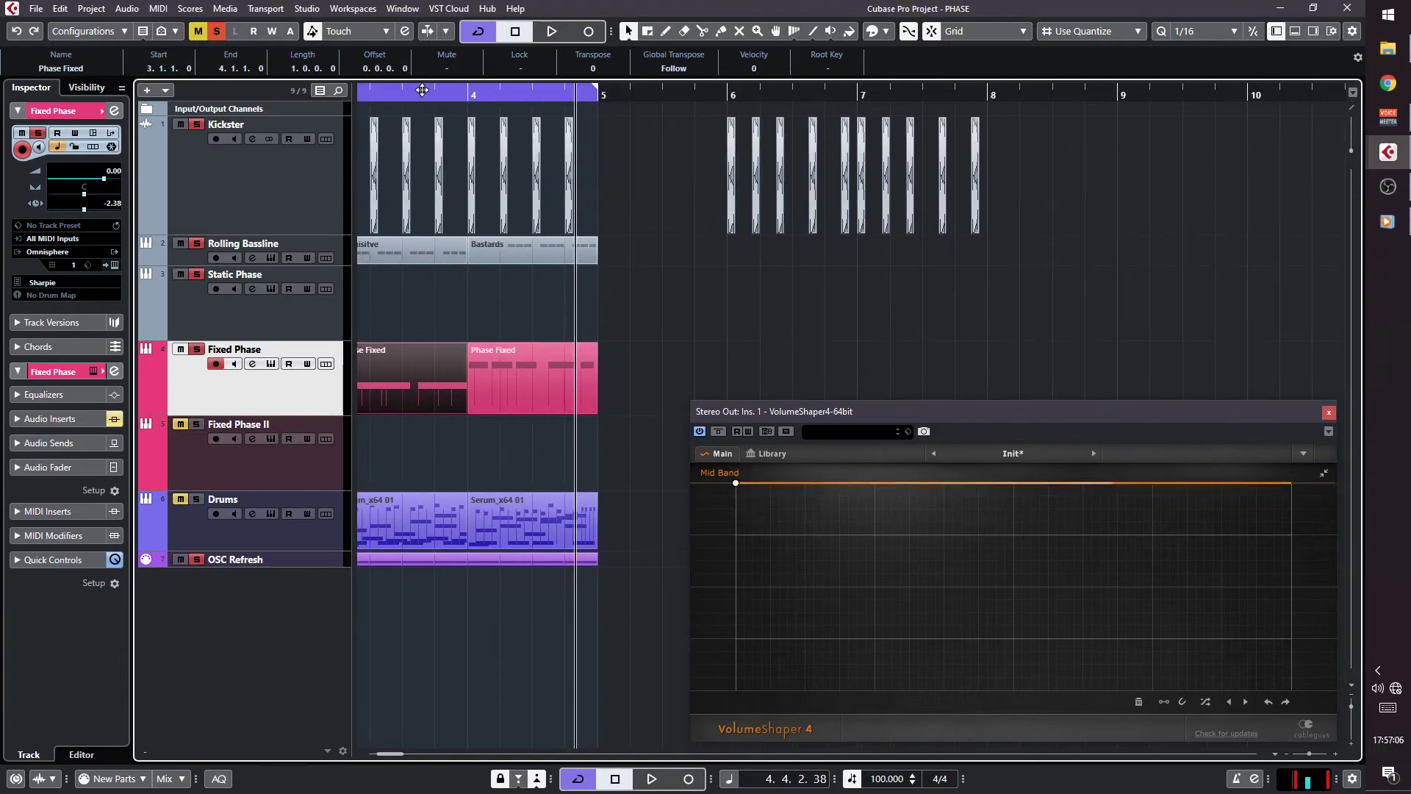
pyautogui.moveTo(423, 90); pyautogui.dragTo(1085, 95)
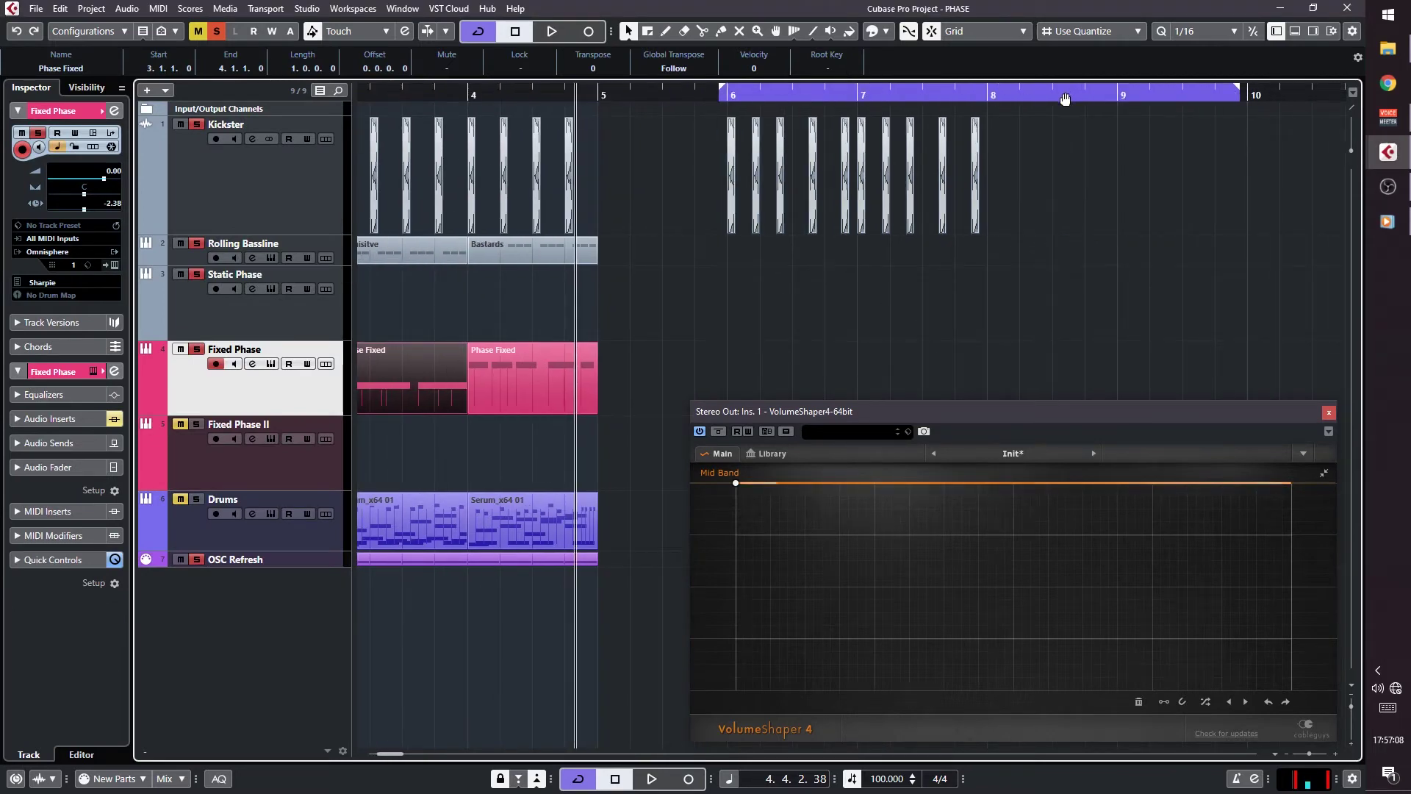
pyautogui.moveTo(1246, 88); pyautogui.dragTo(992, 92)
pyautogui.hscroll(6, 693, 211)
pyautogui.hscroll(-2, 706, 211)
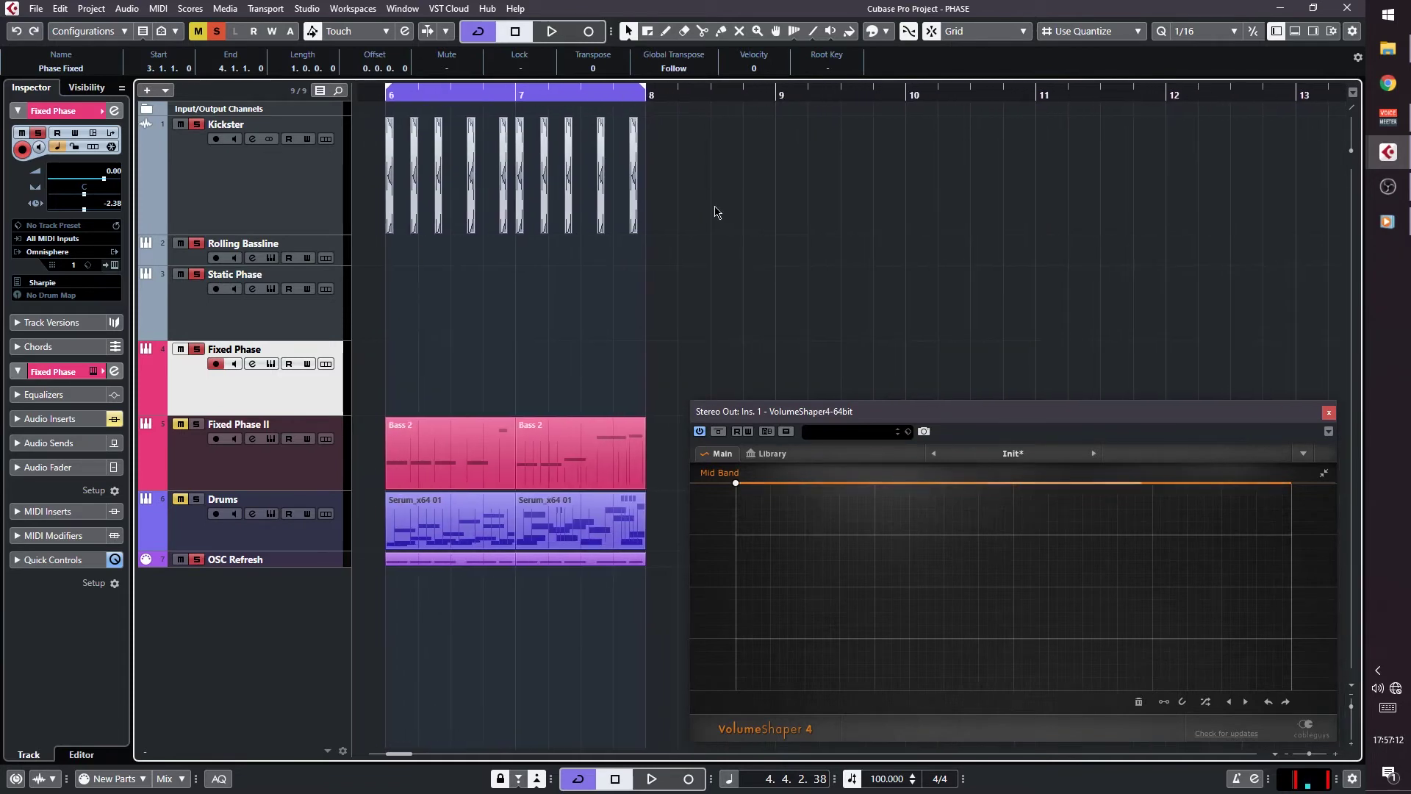
pyautogui.click(193, 463)
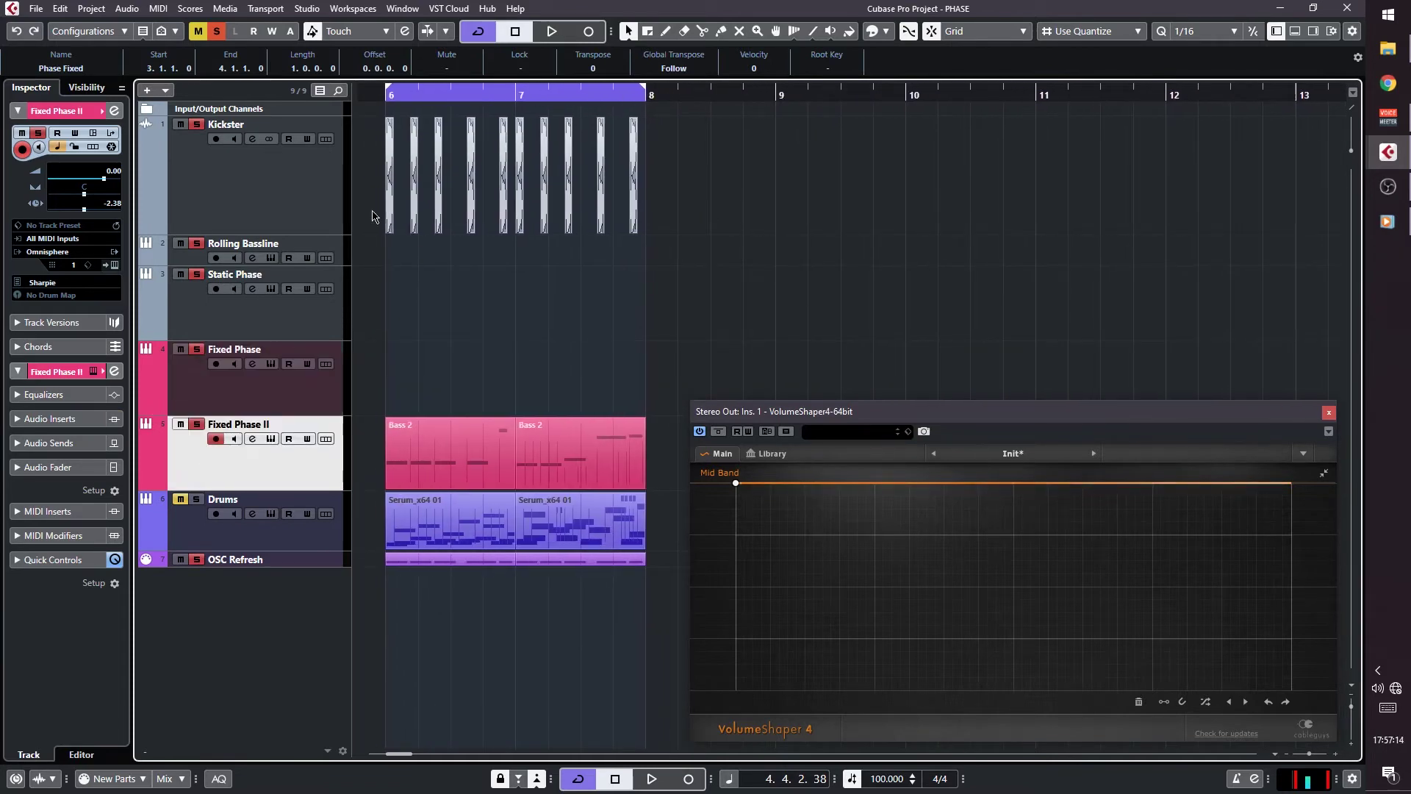
pyautogui.click(378, 95)
# Change VolumeShaper's Mid Band trigger mode to Beat (1-Shot) and enlarge its waveform area again
pyautogui.click(1323, 472)
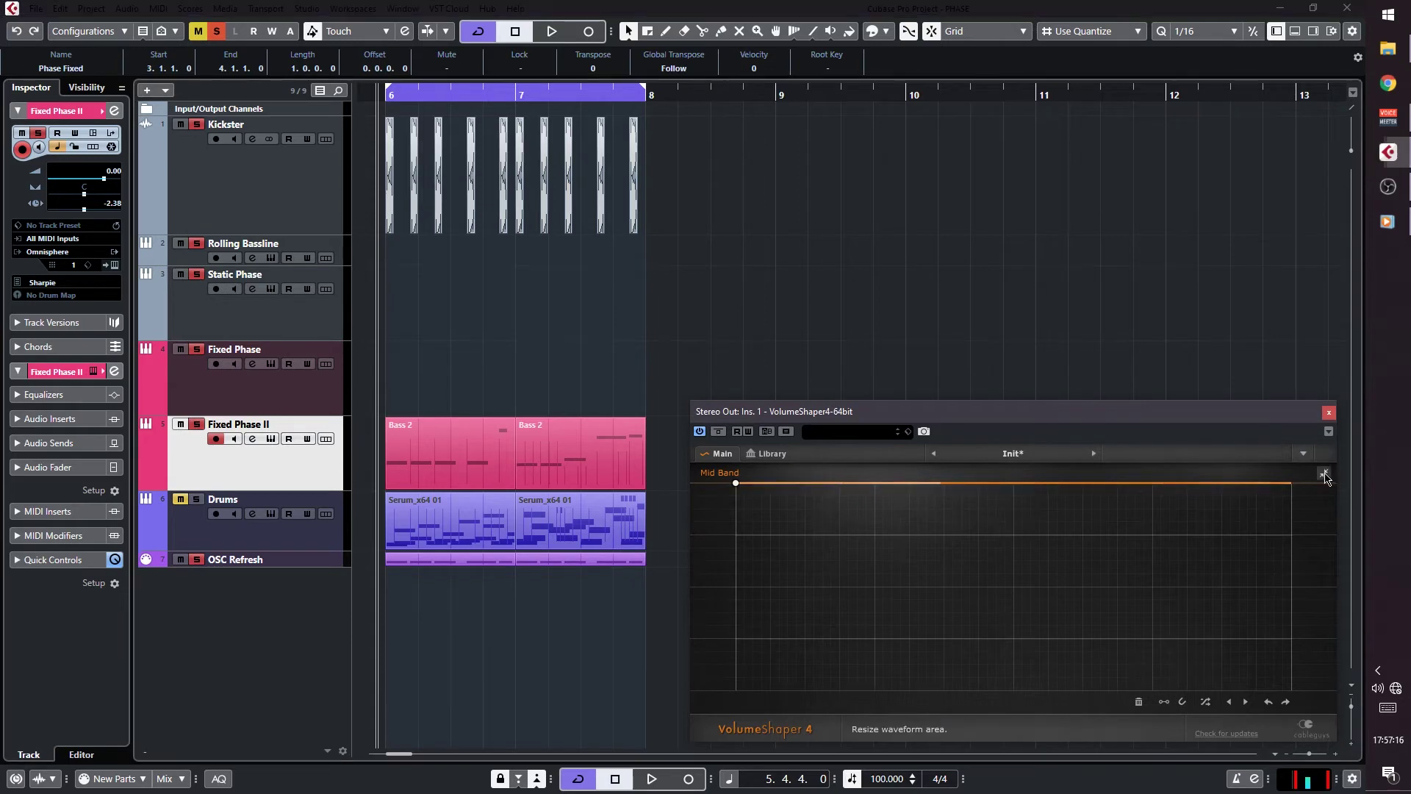
pyautogui.click(951, 662)
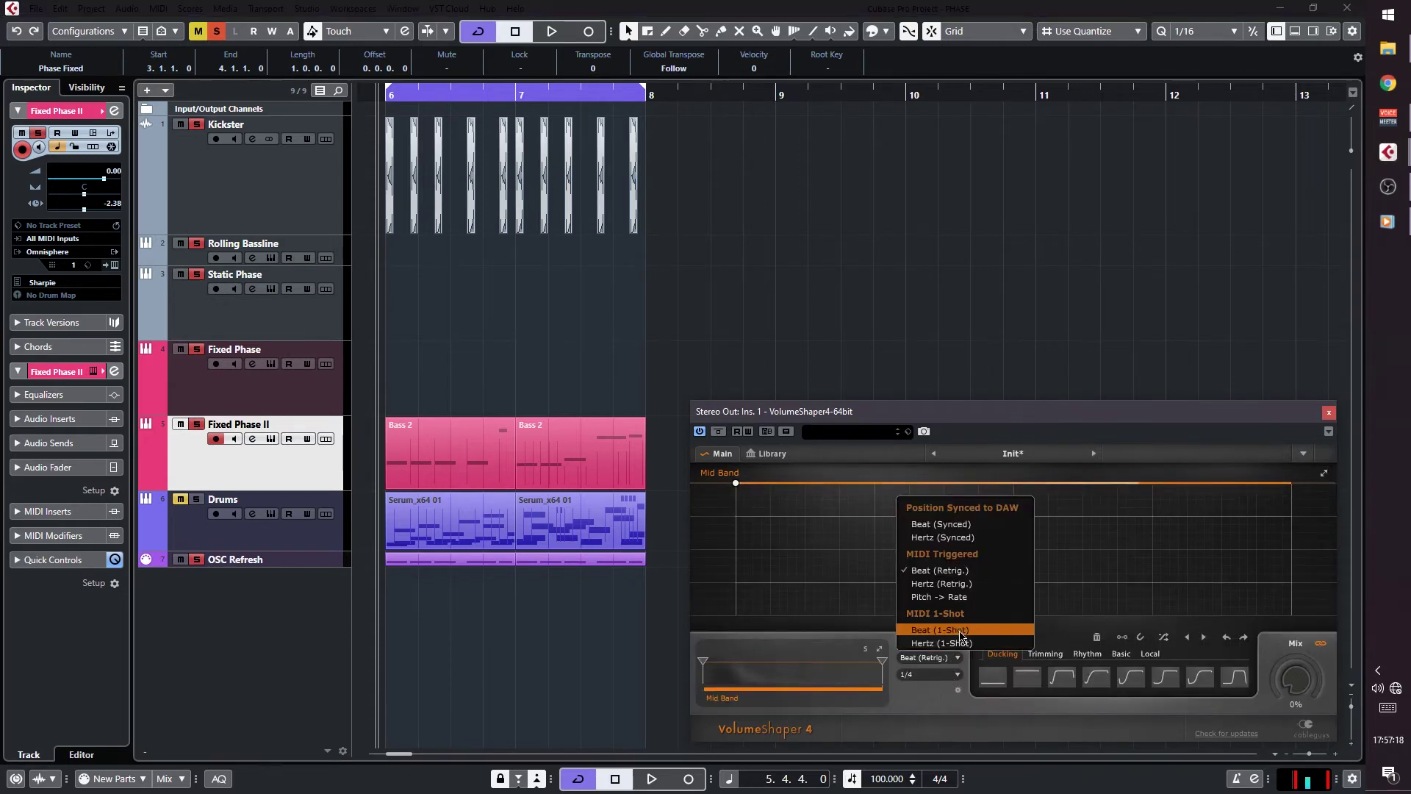
pyautogui.click(960, 631)
pyautogui.click(1323, 474)
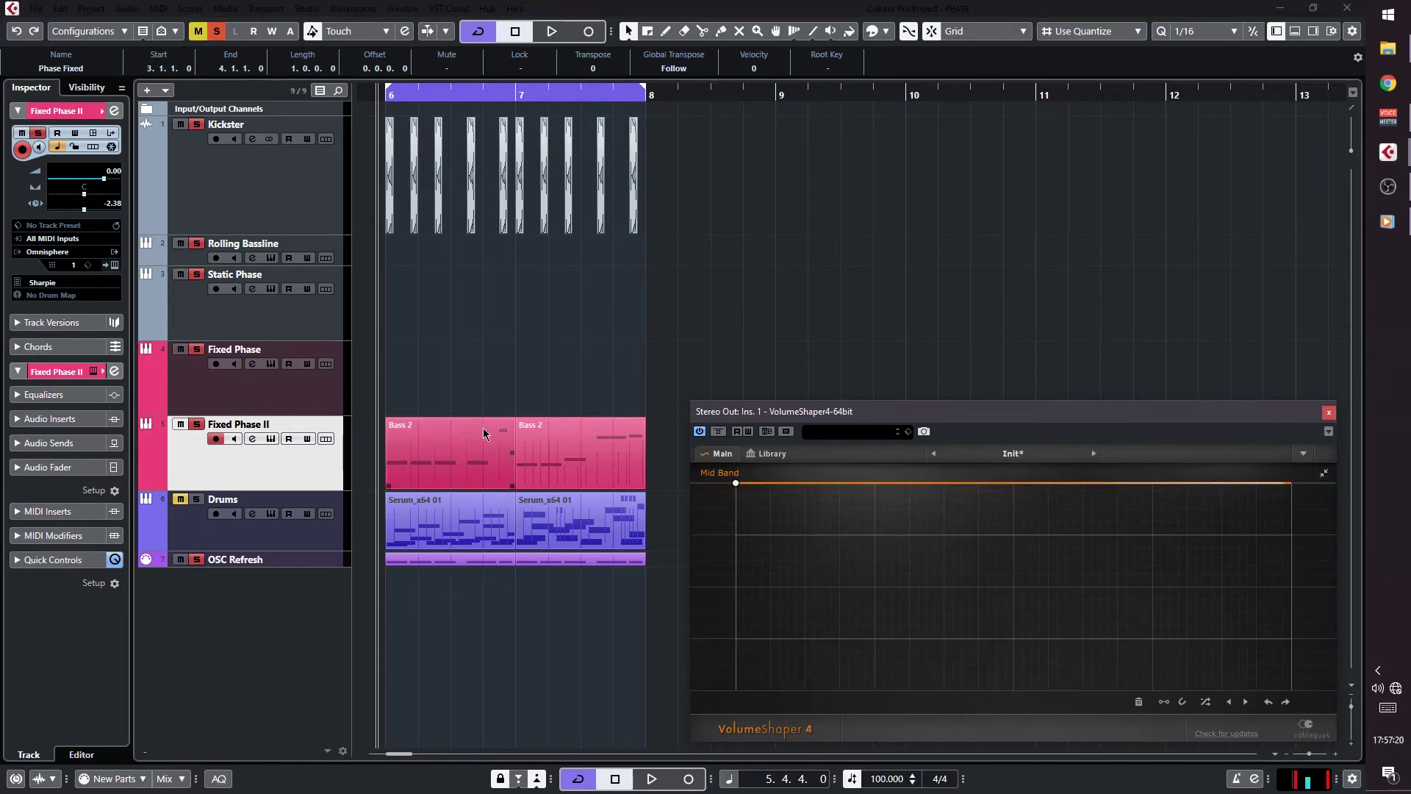
# Play the Fixed Phase II bassline, and open the second Bass 2 part in the Key Editor to show its notes' CC 13 expressions
pyautogui.click(489, 279)
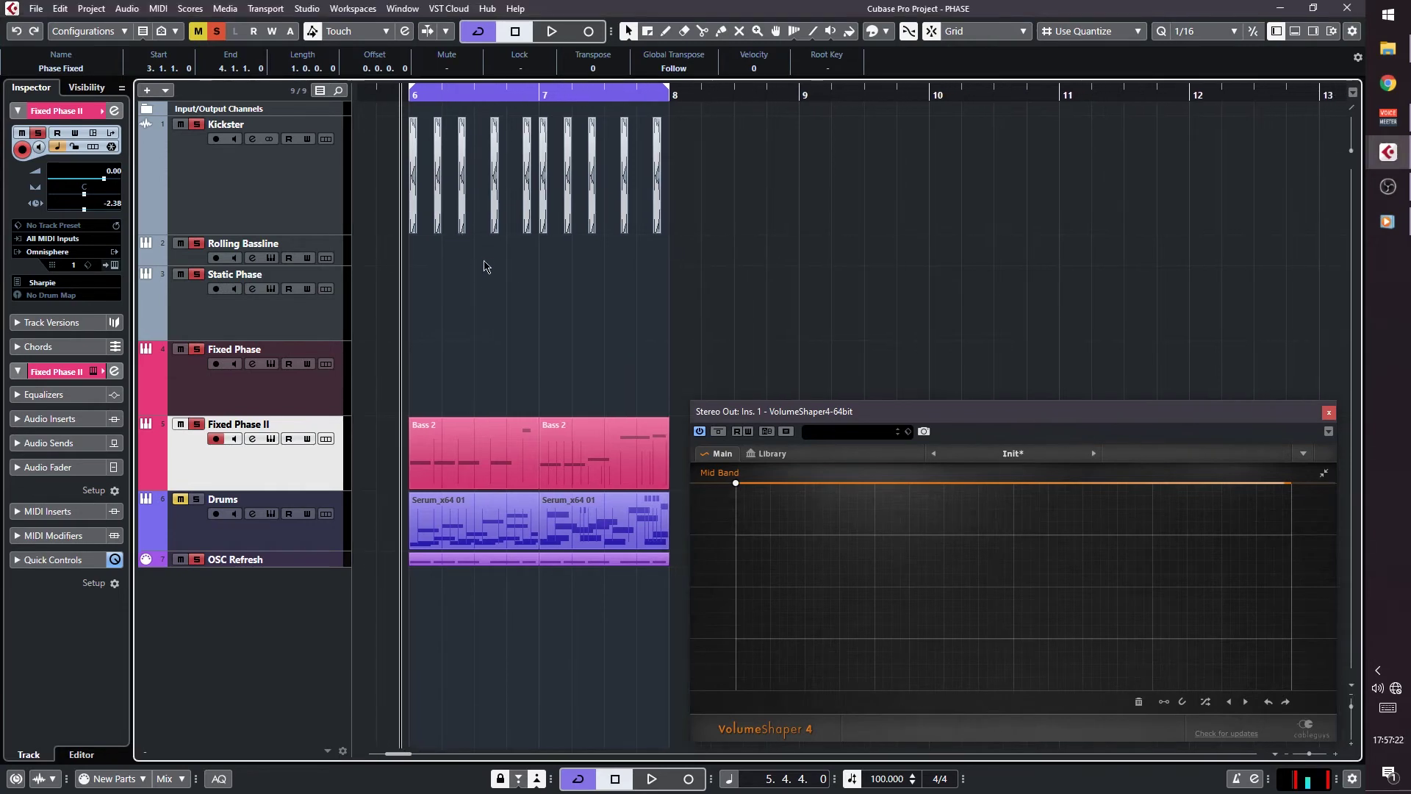
pyautogui.press('space')
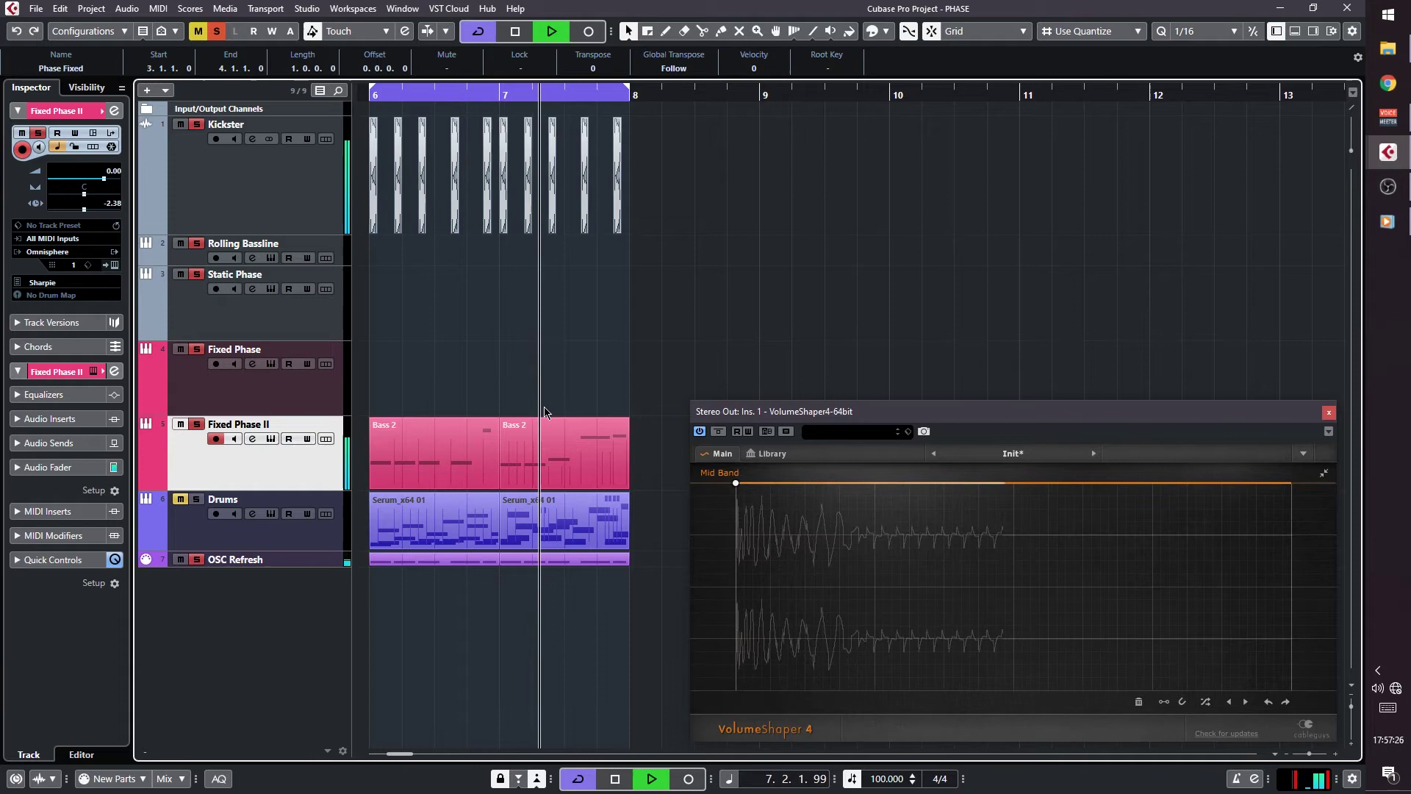
pyautogui.doubleClick(546, 438)
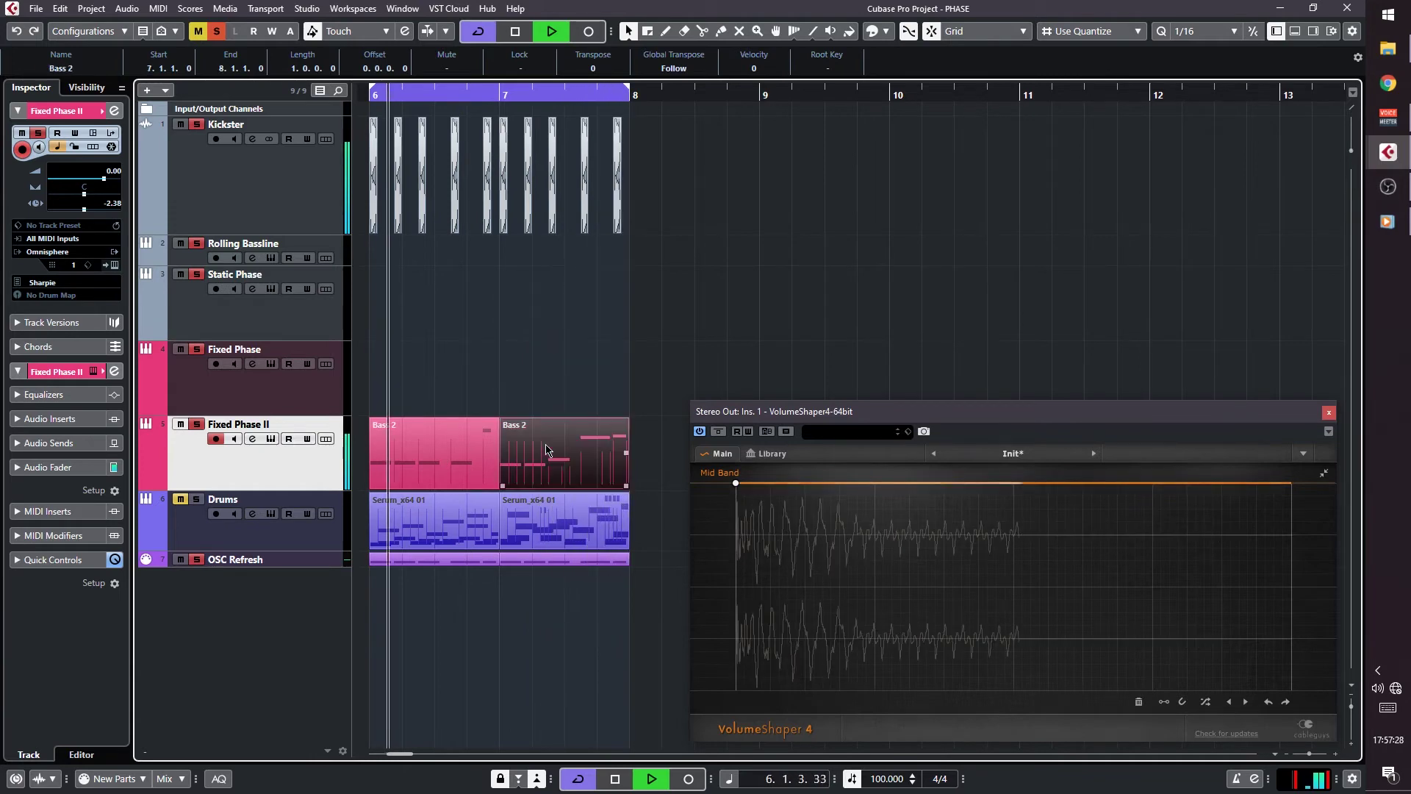
pyautogui.press('space')
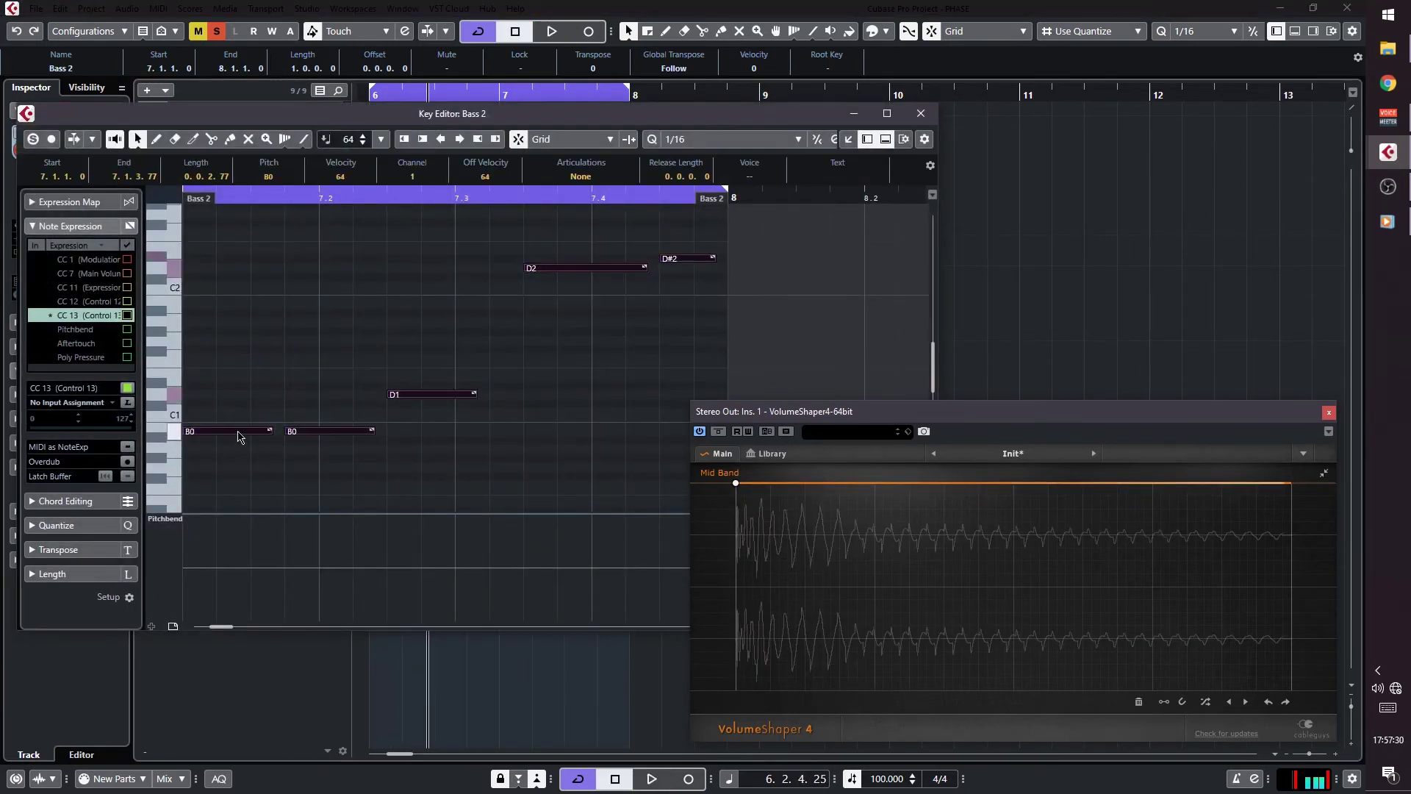
pyautogui.doubleClick(238, 433)
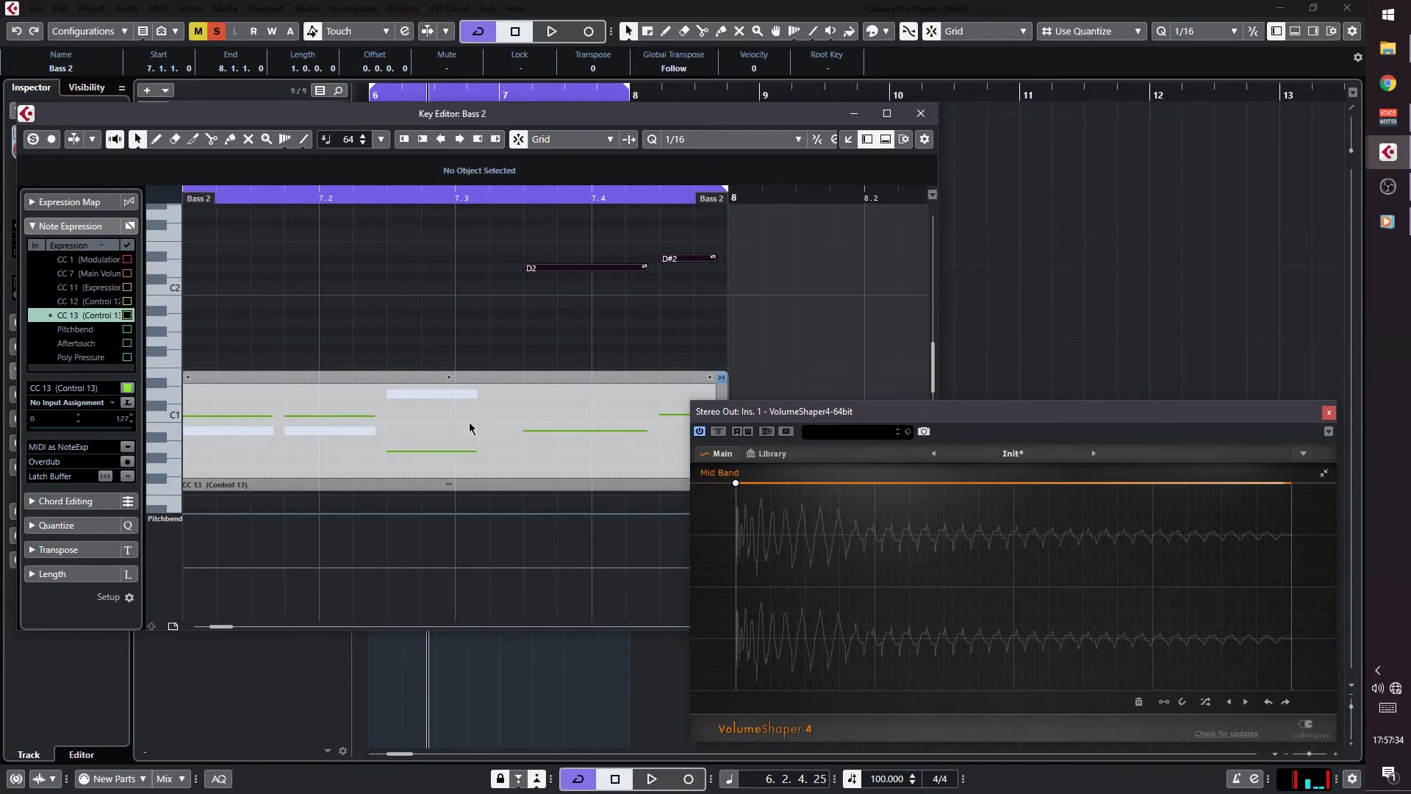
# Show layer A of Fixed Phase II's Omnisphere during playback, watch the oscillator Phase follow the CC 13 values, and close the synth
pyautogui.hotkey('alt', 'shift', 'e')
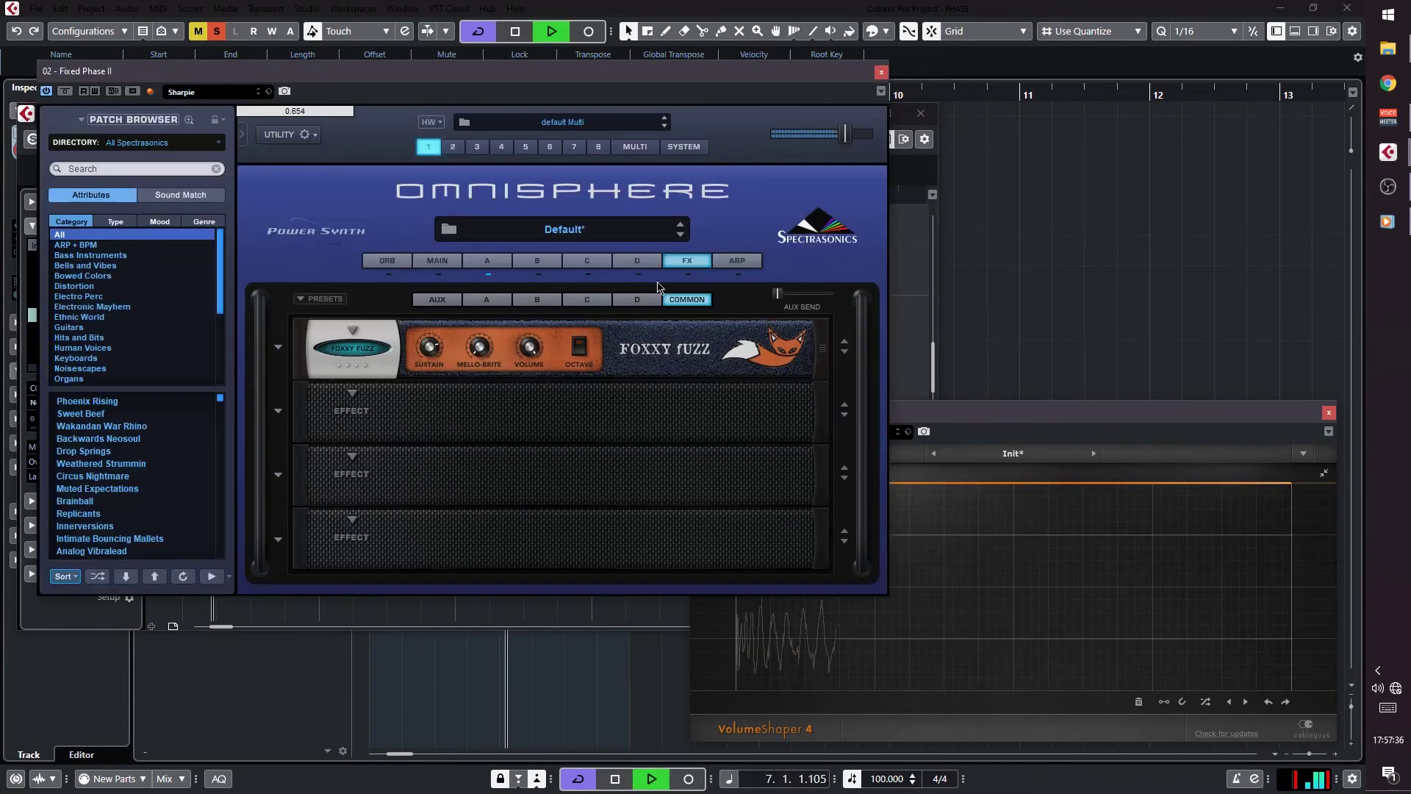
pyautogui.click(487, 260)
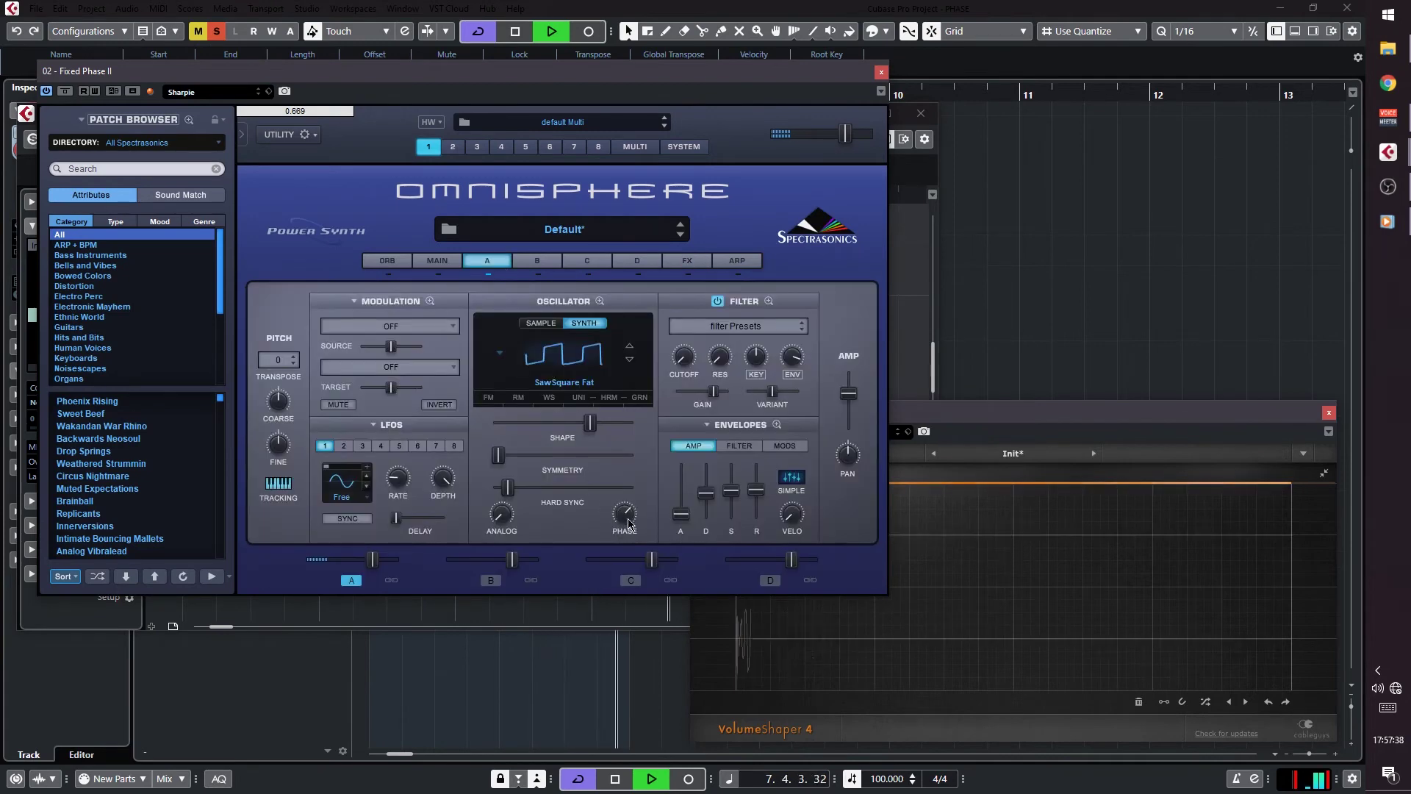
pyautogui.moveTo(631, 512); pyautogui.dragTo(632, 508)
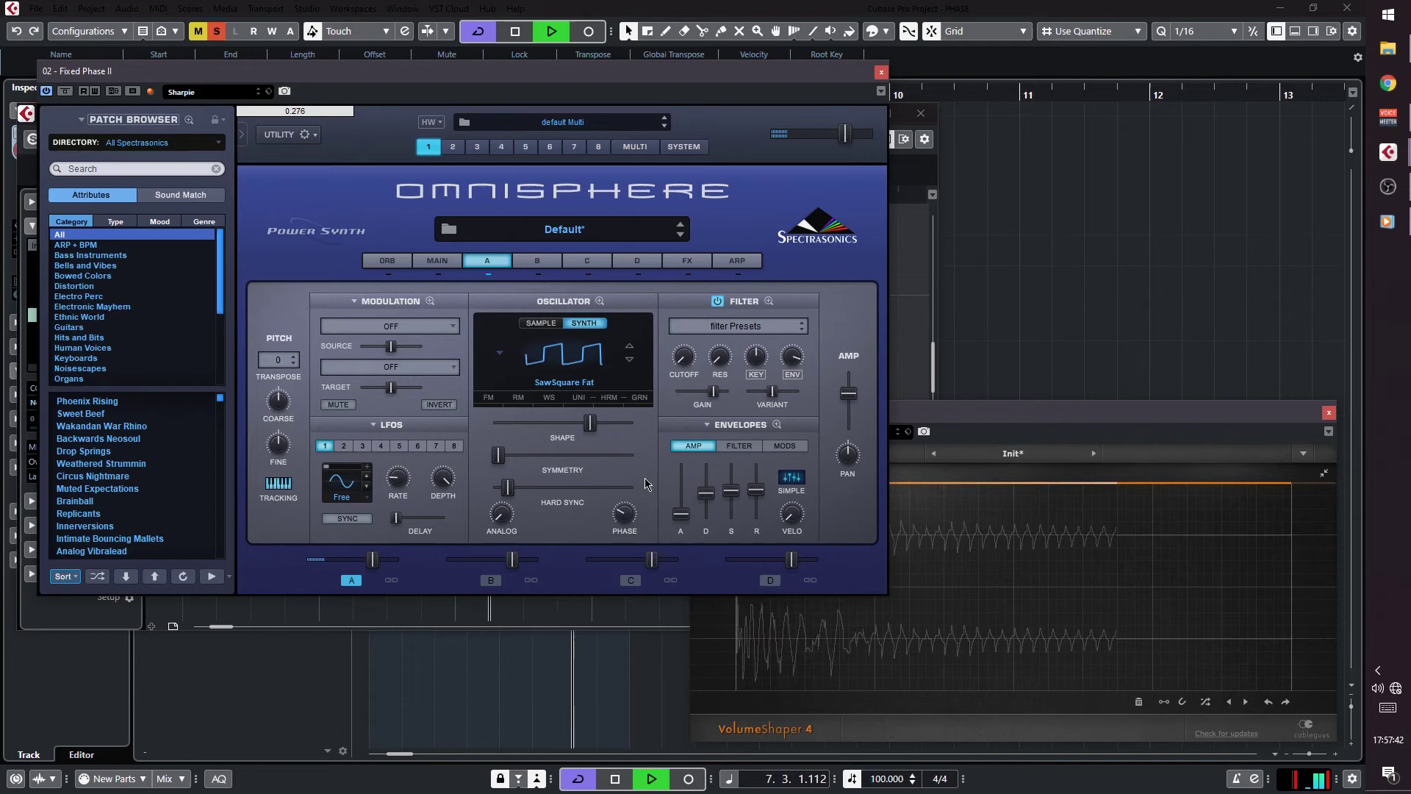
pyautogui.click(881, 73)
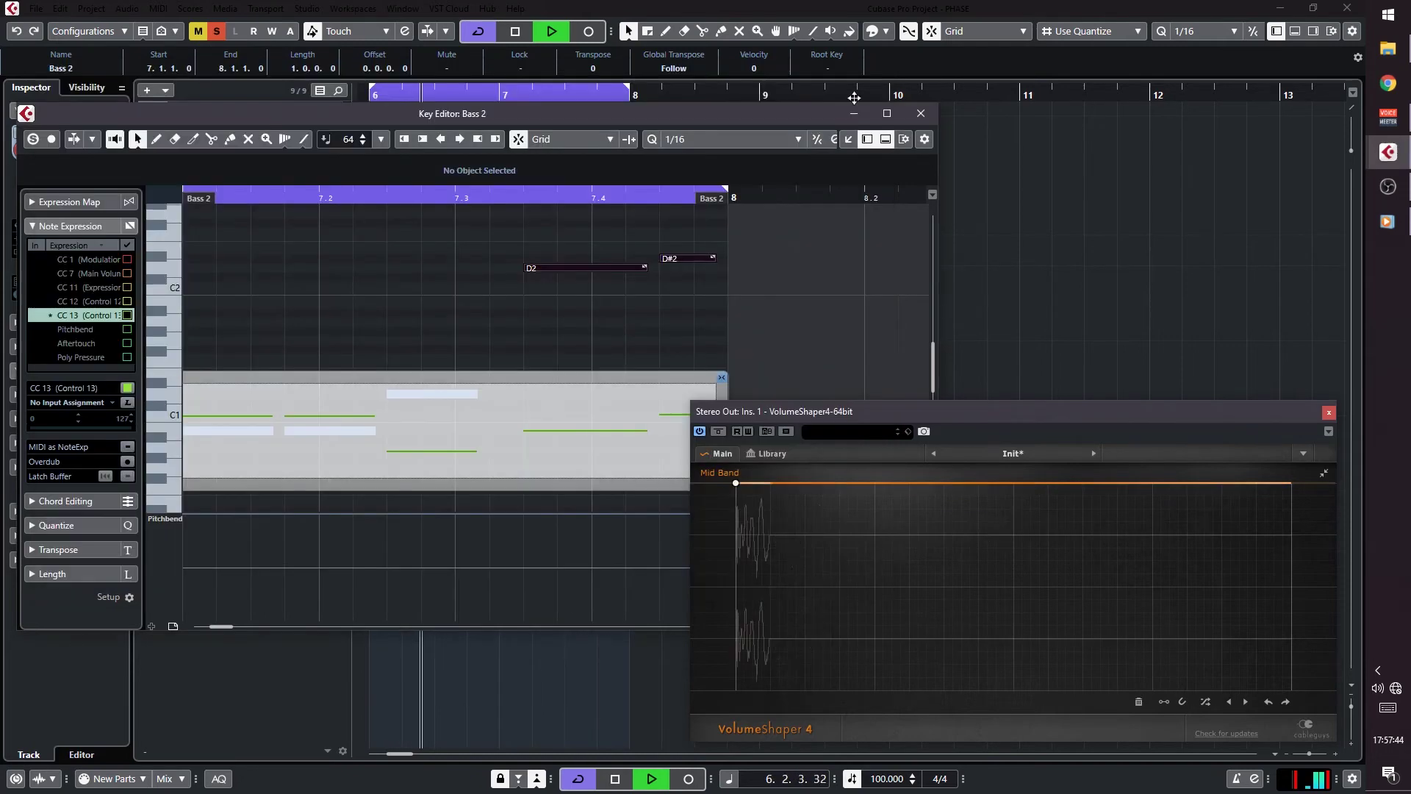
# Try lowering all CC 13 note expressions in the Bass 2 part to the minimum, play the loop to compare, and restore the levels
pyautogui.press('space')
pyautogui.moveTo(255, 435)
pyautogui.mouseDown()
pyautogui.moveTo(754, 482)
pyautogui.moveTo(94, 499)
pyautogui.mouseUp()
pyautogui.press('space')
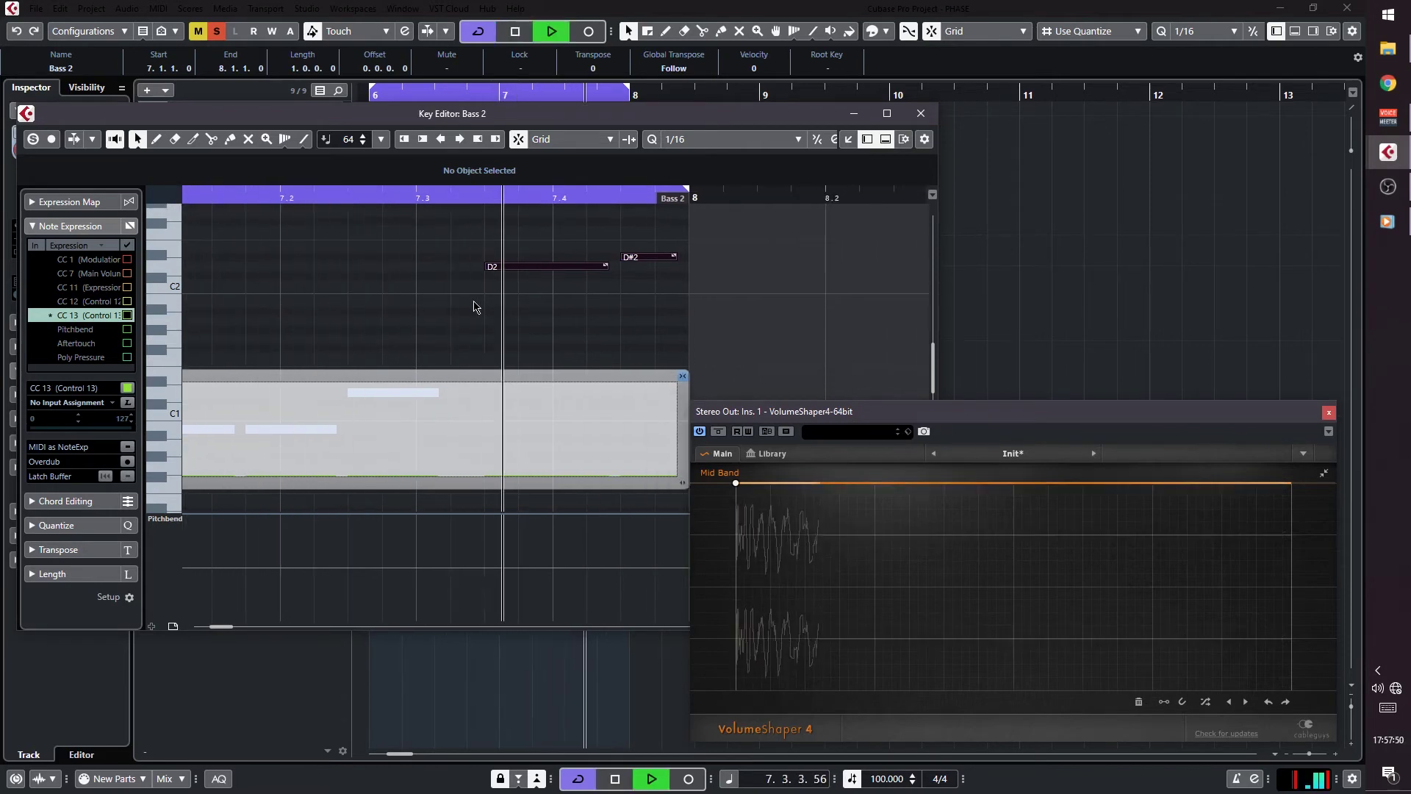
pyautogui.press('space')
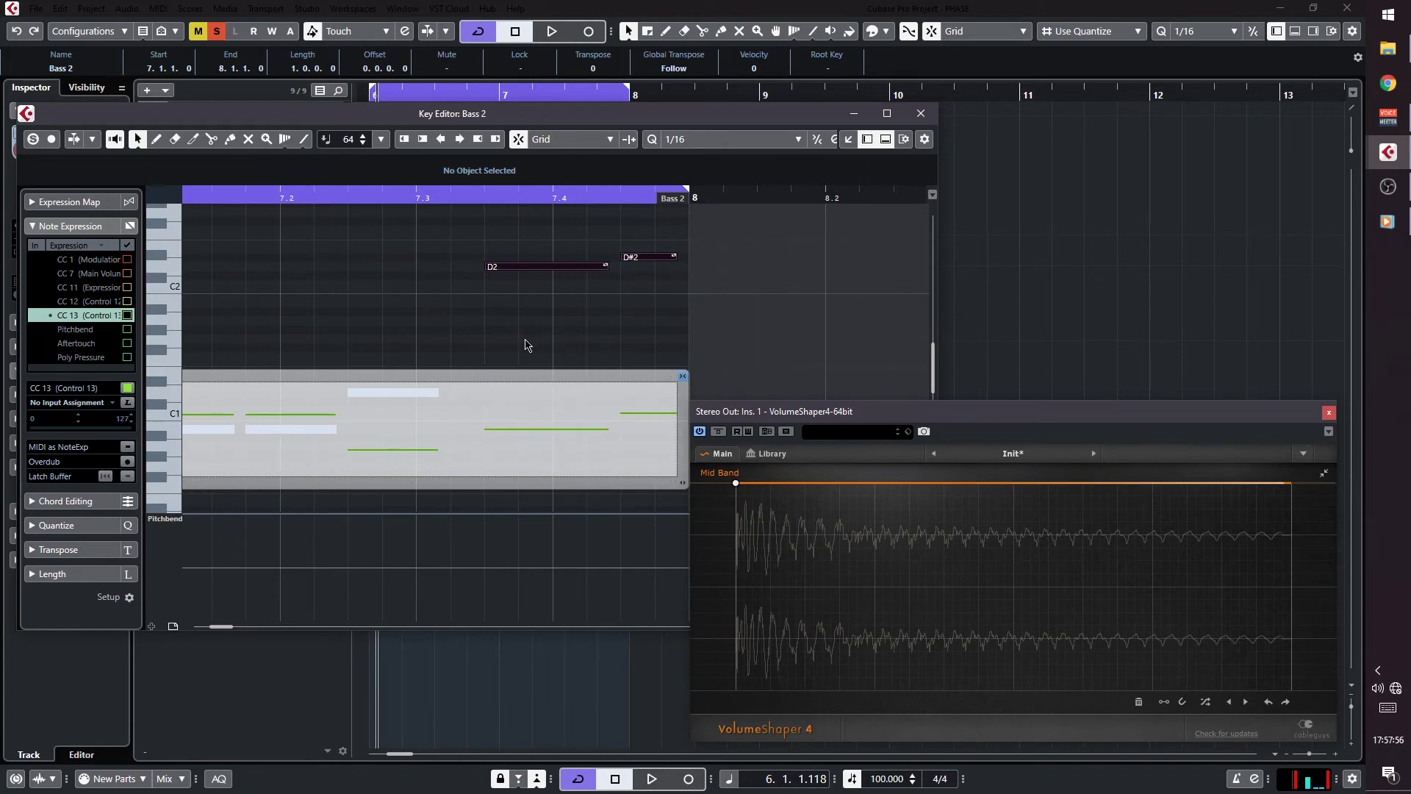
# Close the note expression view and Key Editor, play the loop from the project, and unmute the Drums track
pyautogui.press('Escape')
pyautogui.click(930, 110)
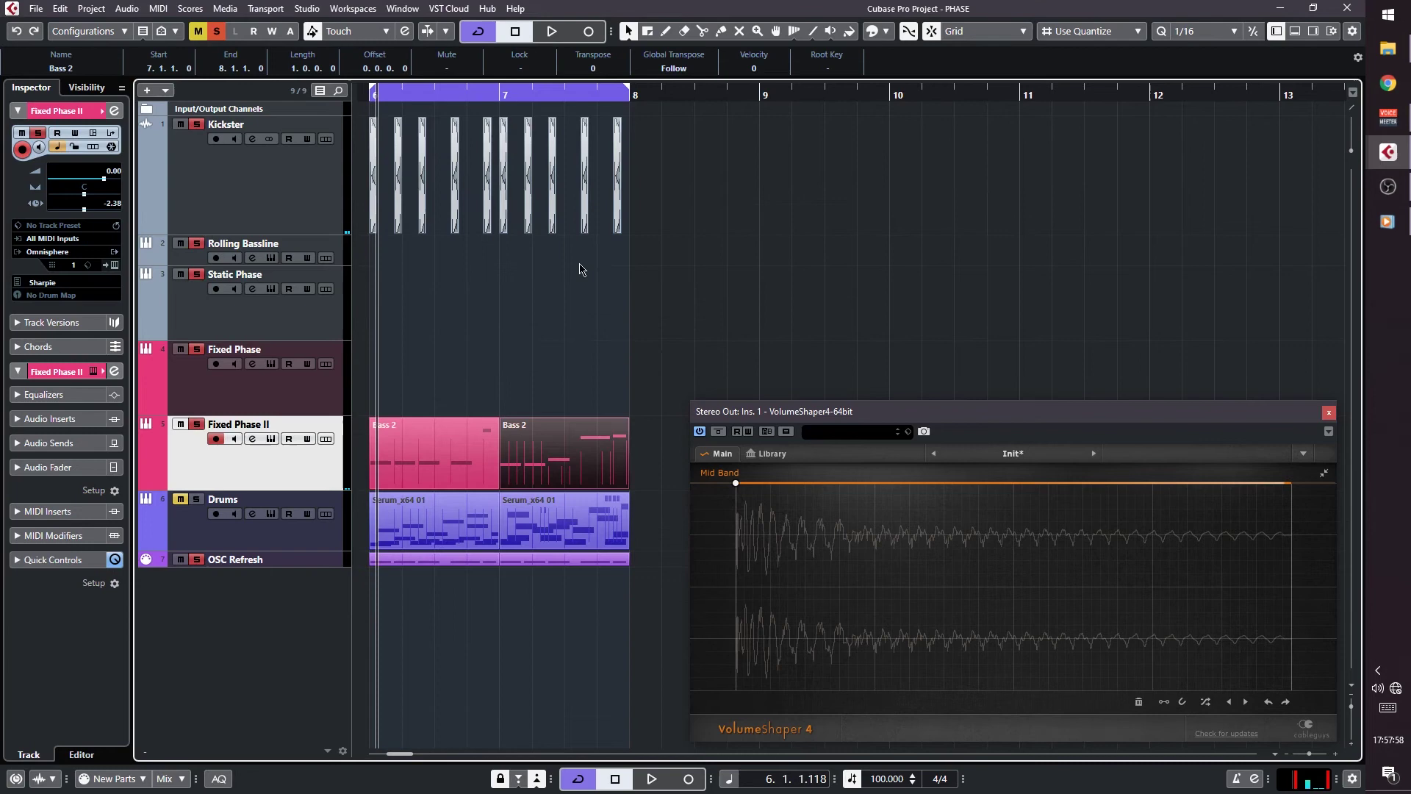
pyautogui.press('space')
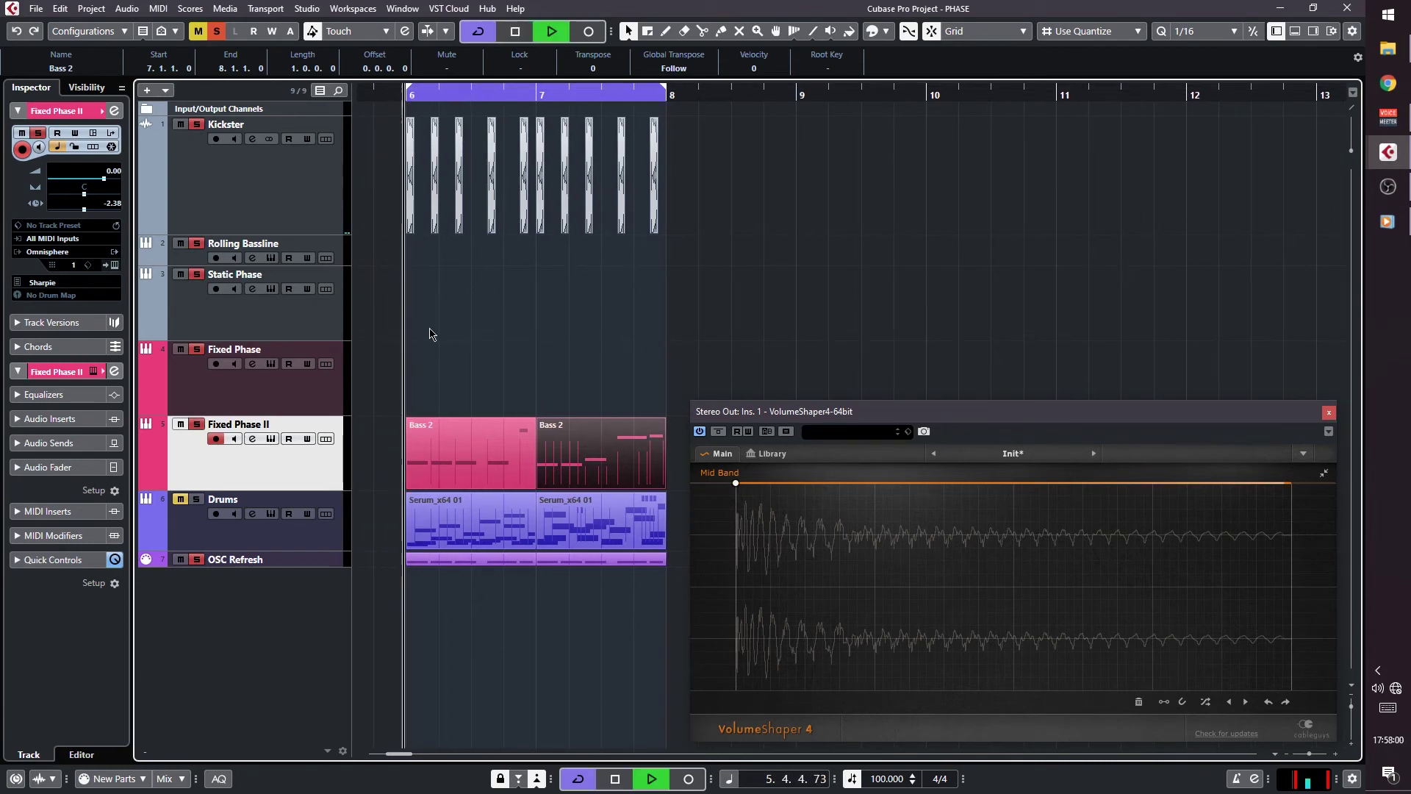
pyautogui.click(181, 500)
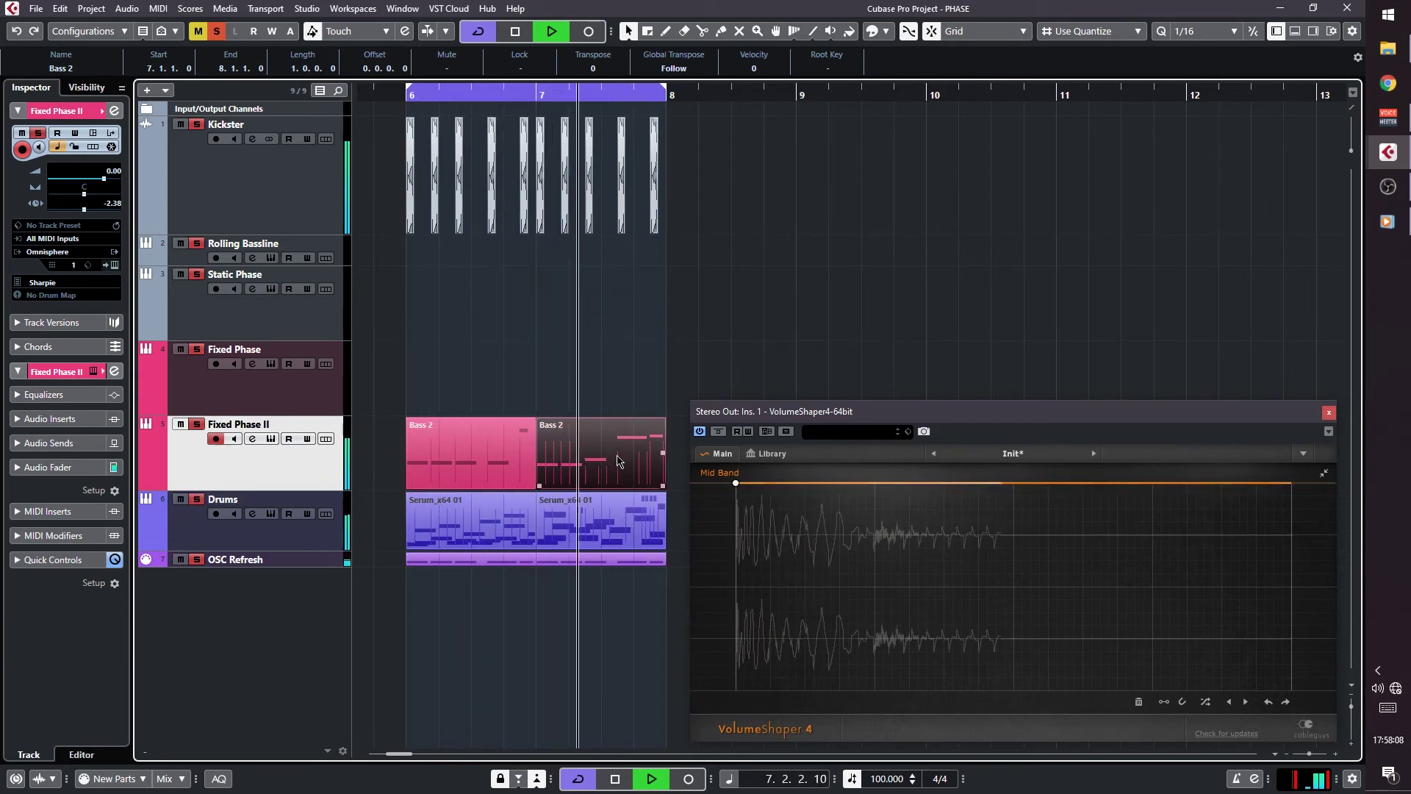
# Open the second Bass 2 part in the Key Editor, stop playback, and move the editor window for a clearer view
pyautogui.hscroll(1, 612, 457)
pyautogui.doubleClick(593, 456)
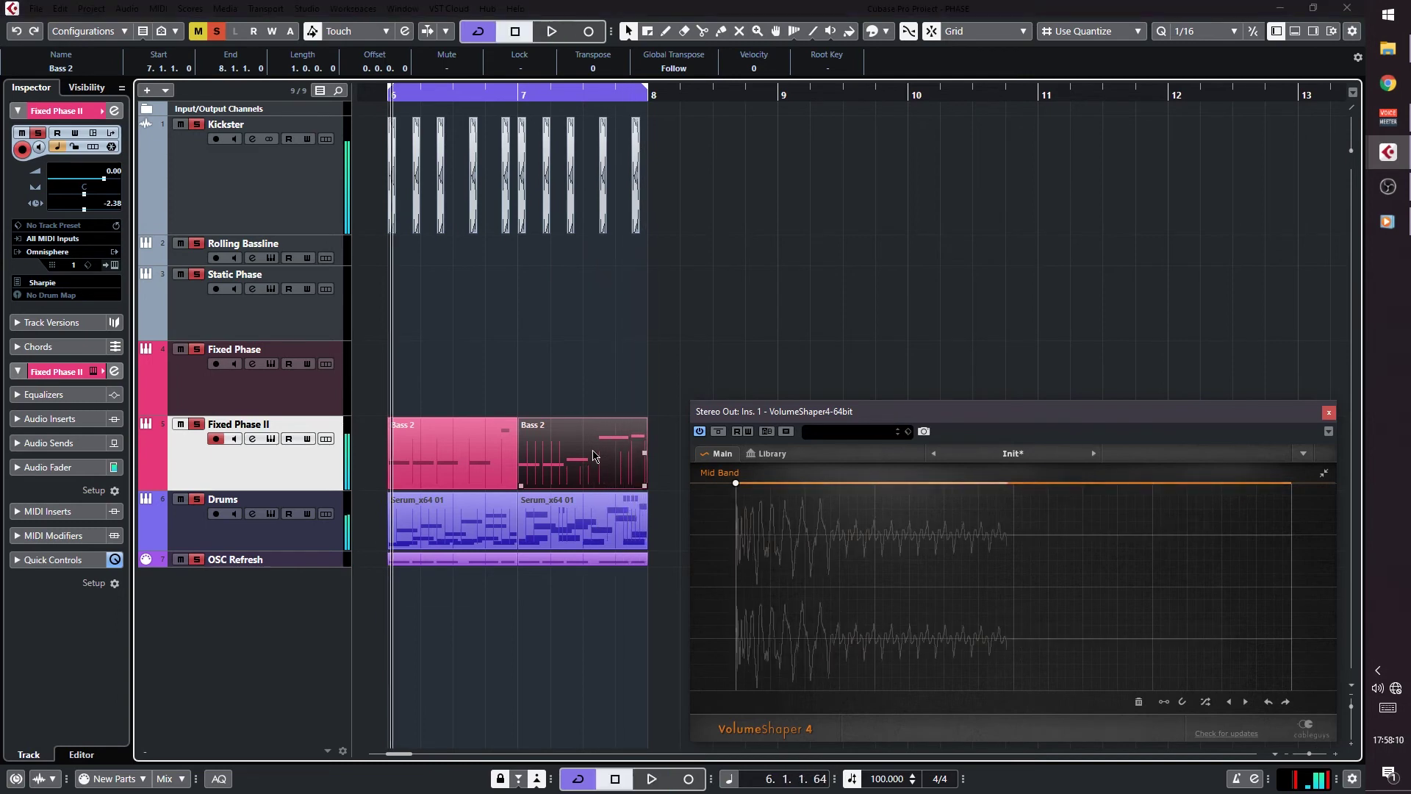
pyautogui.press('space')
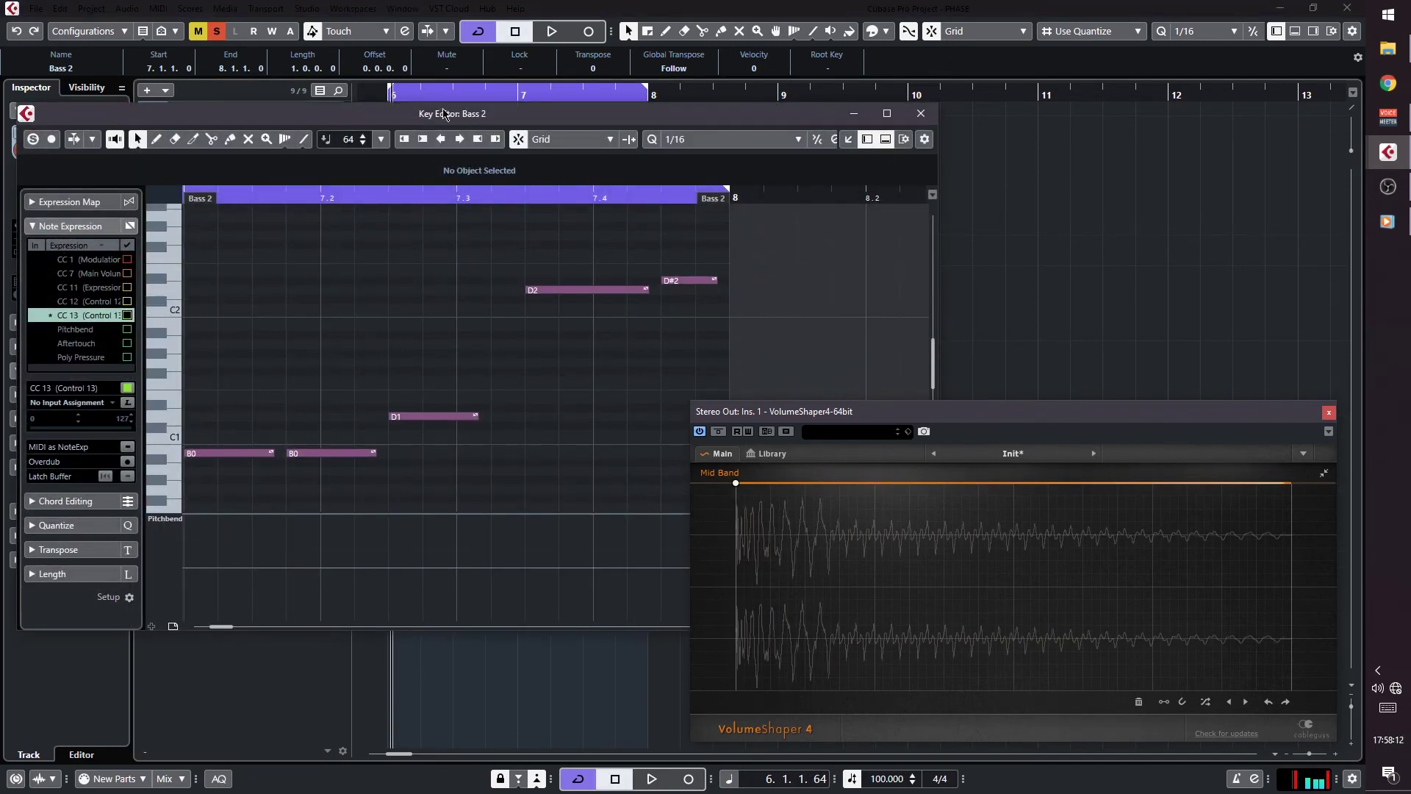
pyautogui.moveTo(445, 114); pyautogui.dragTo(623, 119)
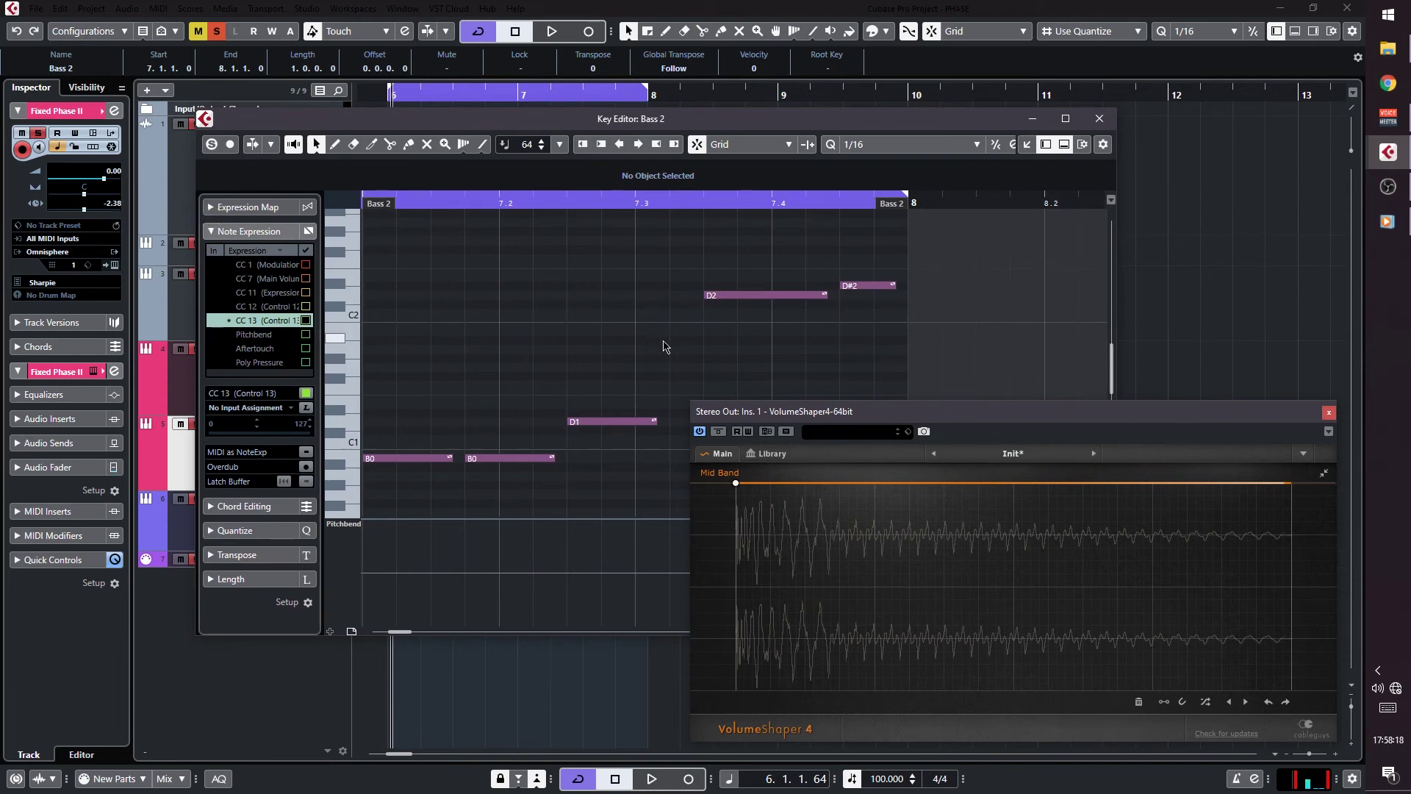
# Examine the note lengths and the gap between the D2 and D#2 notes near the end of the Bass 2 part
pyautogui.moveTo(670, 347); pyautogui.dragTo(570, 338)
pyautogui.scroll(3, 632, 309)
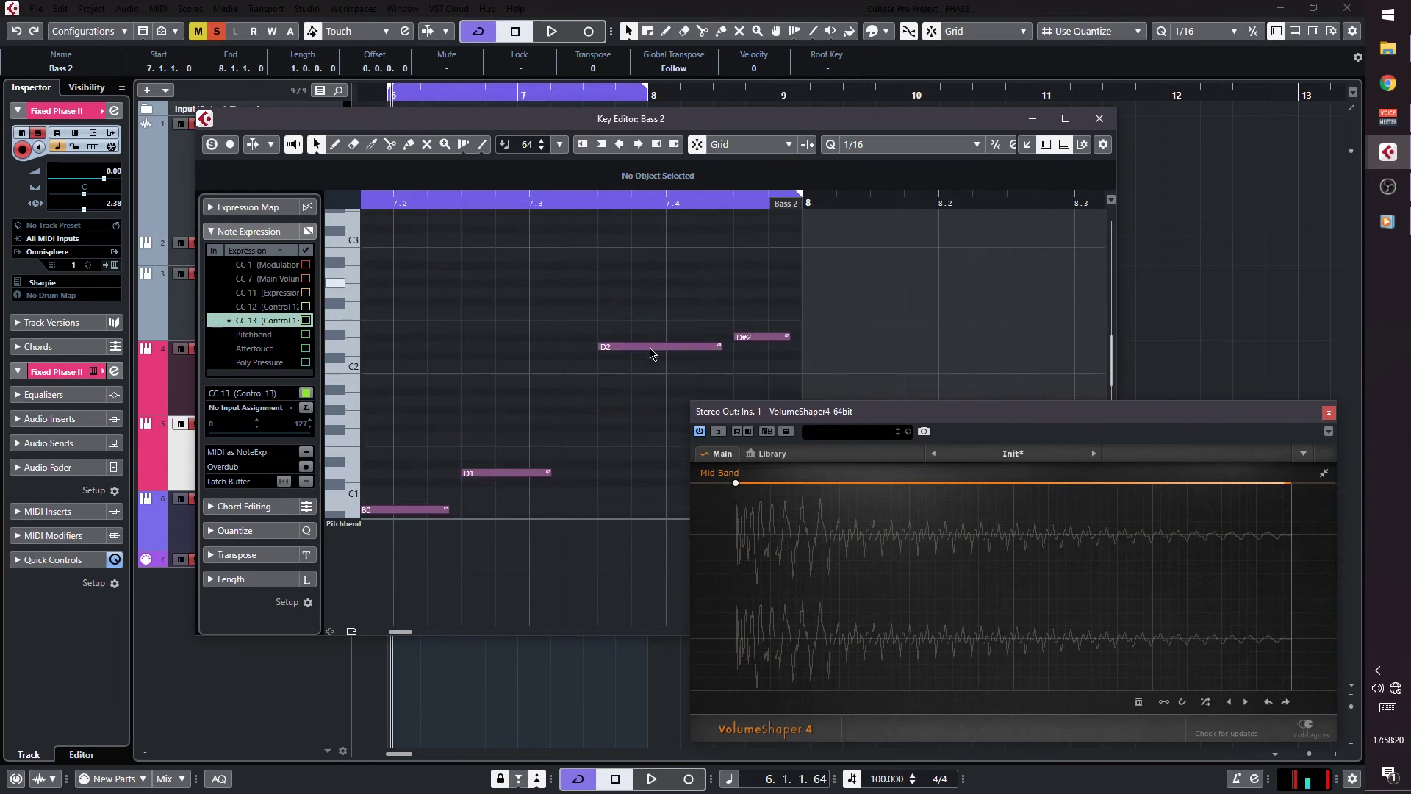
pyautogui.scroll(-3, 640, 338)
pyautogui.scroll(5, 624, 314)
pyautogui.moveTo(562, 253); pyautogui.dragTo(516, 300)
pyautogui.click(952, 276)
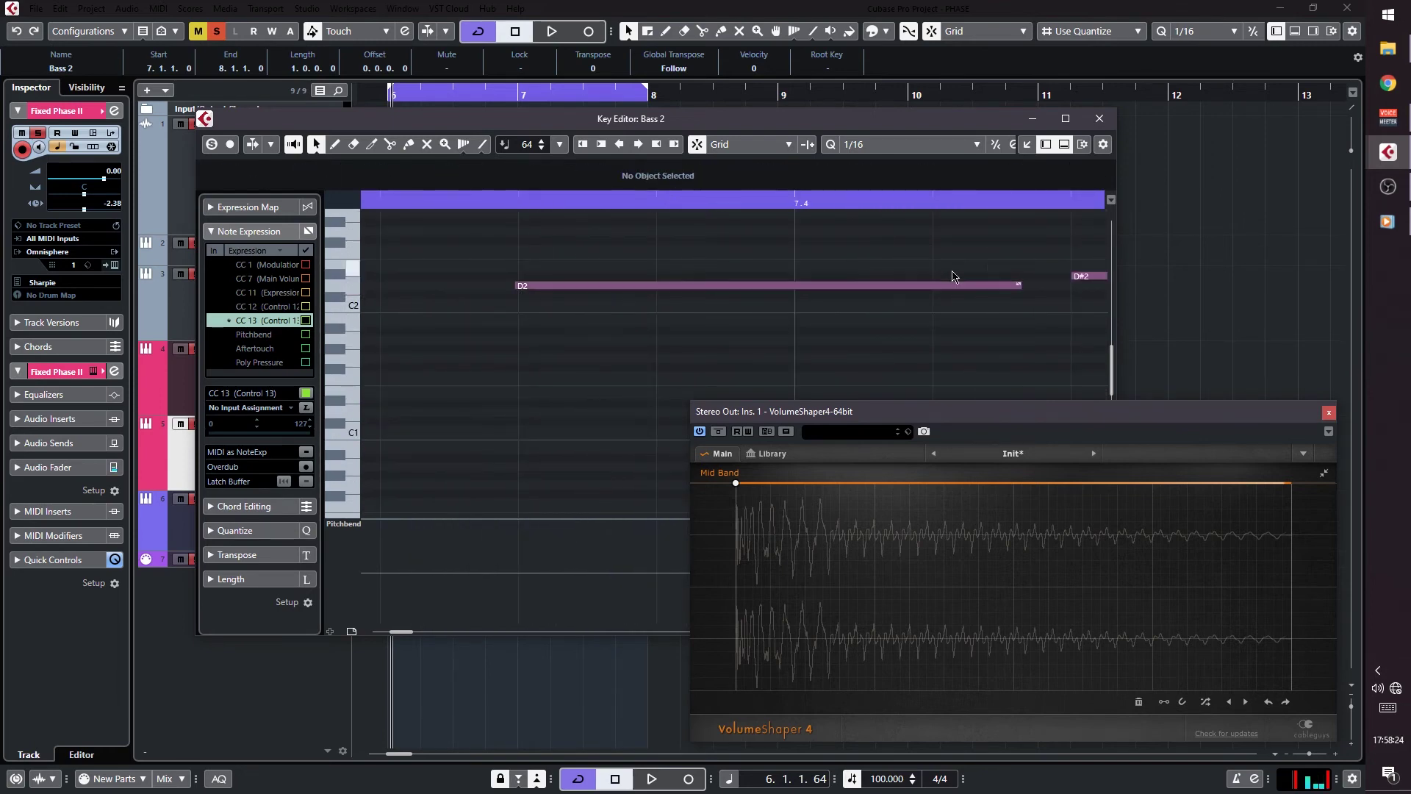
pyautogui.moveTo(992, 276); pyautogui.dragTo(987, 275)
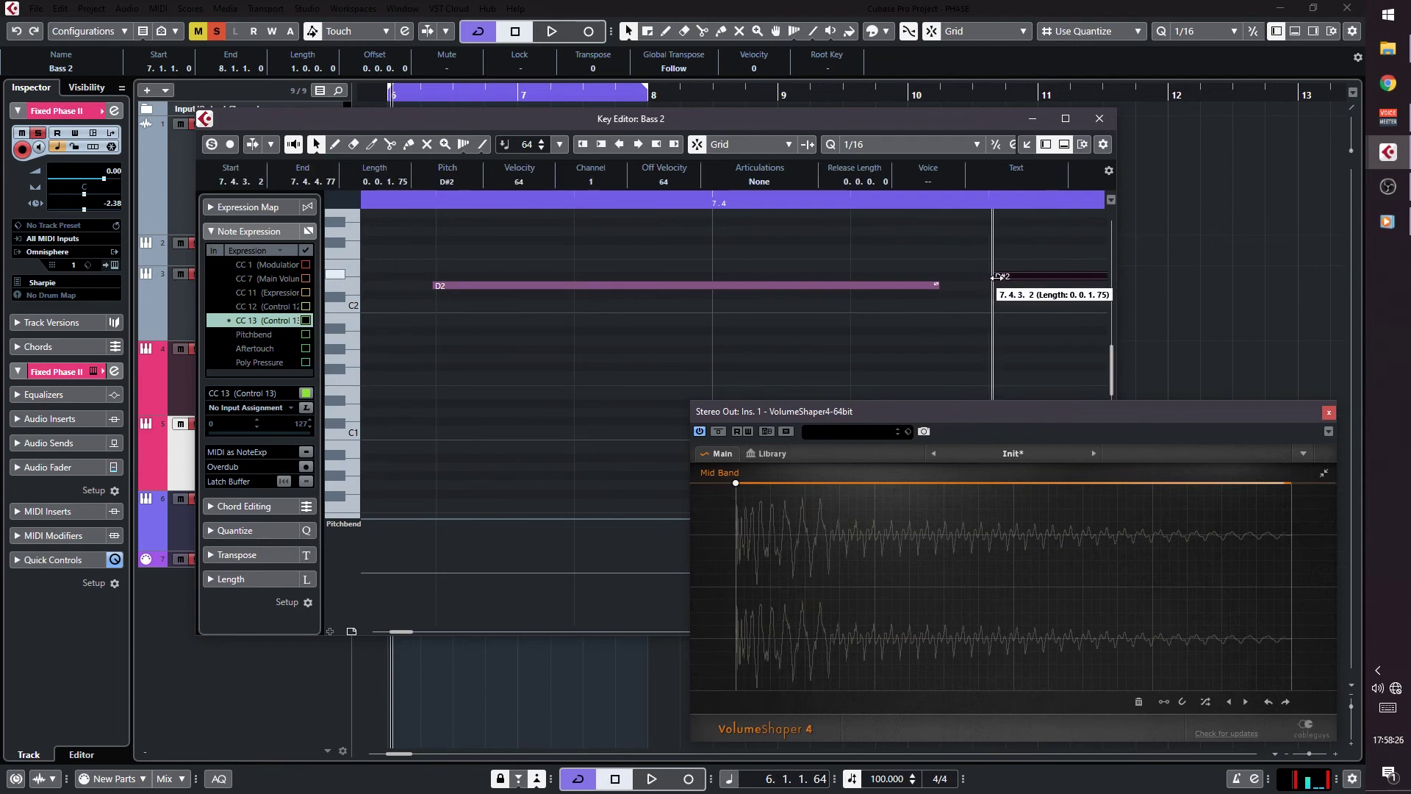
pyautogui.click(986, 263)
pyautogui.scroll(-5, 842, 300)
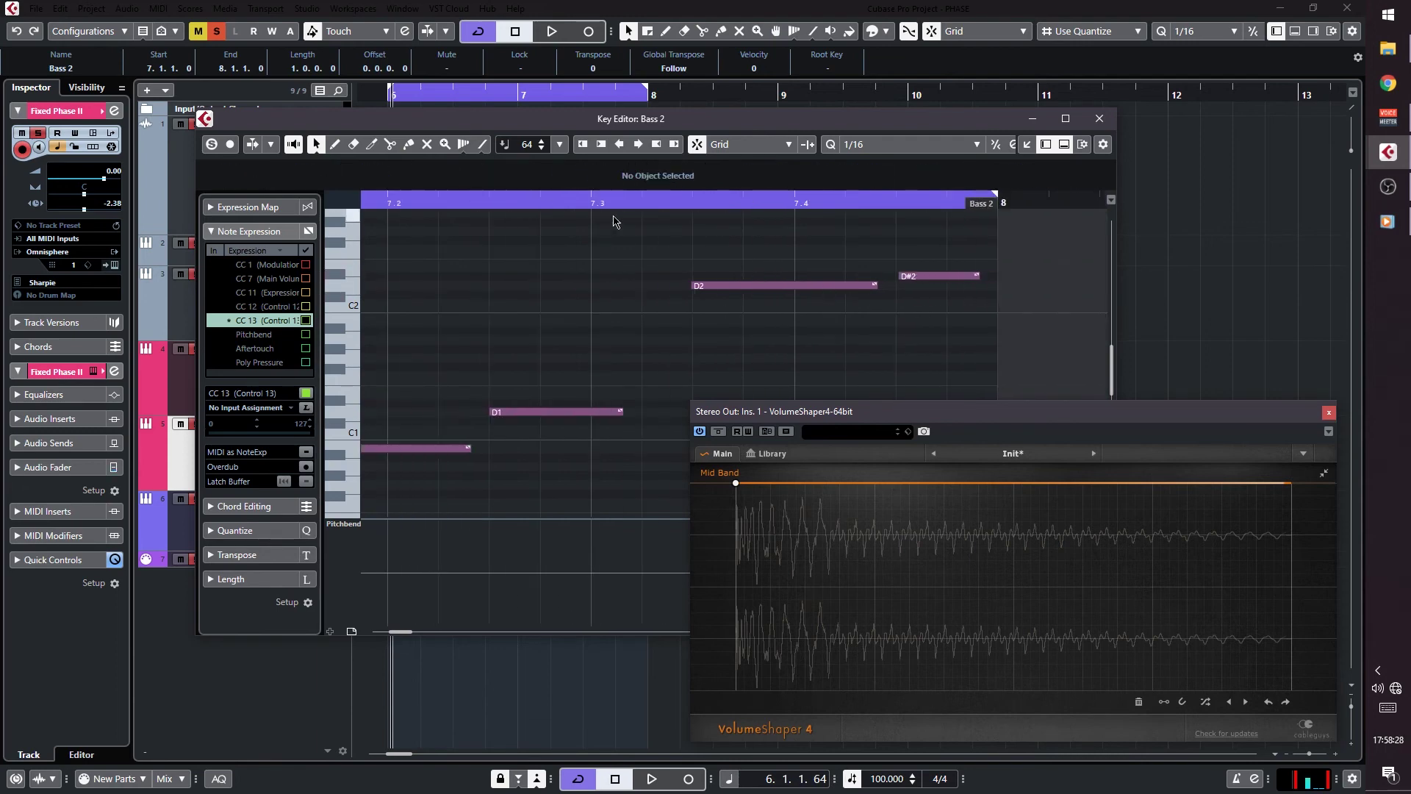
# Play the Bass 2 part from just after 7.2 and close the Key Editor while the loop continues
pyautogui.doubleClick(460, 201)
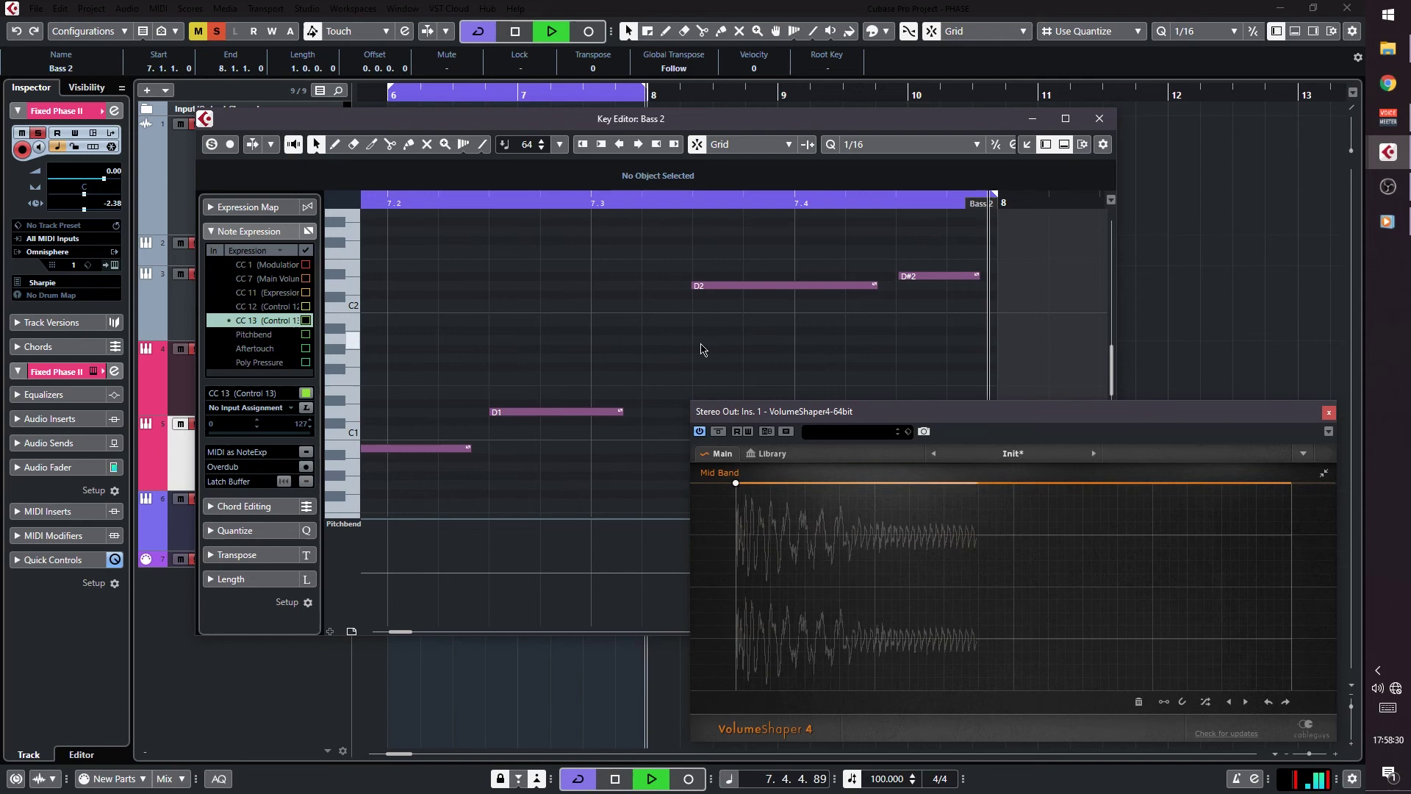
pyautogui.click(1100, 120)
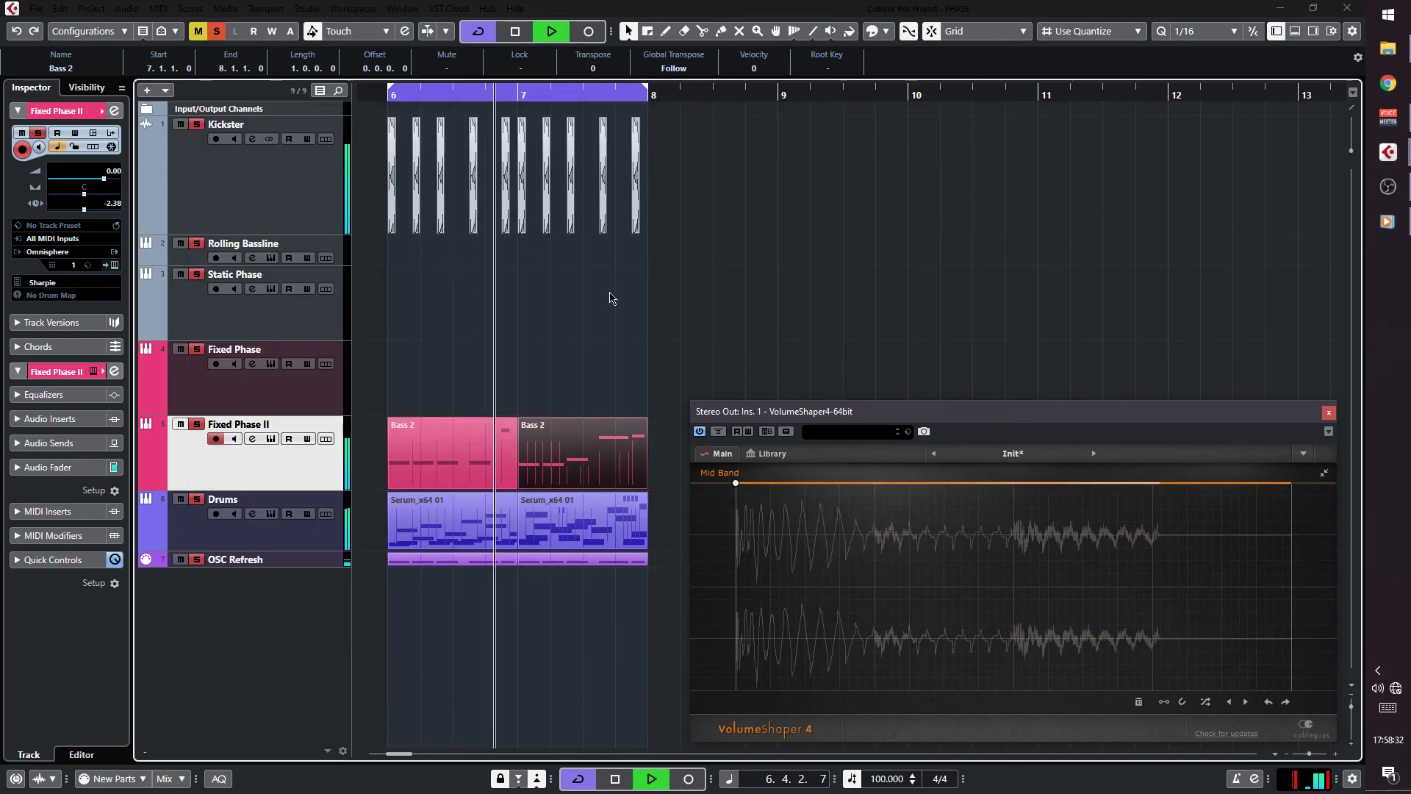
pyautogui.moveTo(610, 298); pyautogui.dragTo(633, 293)
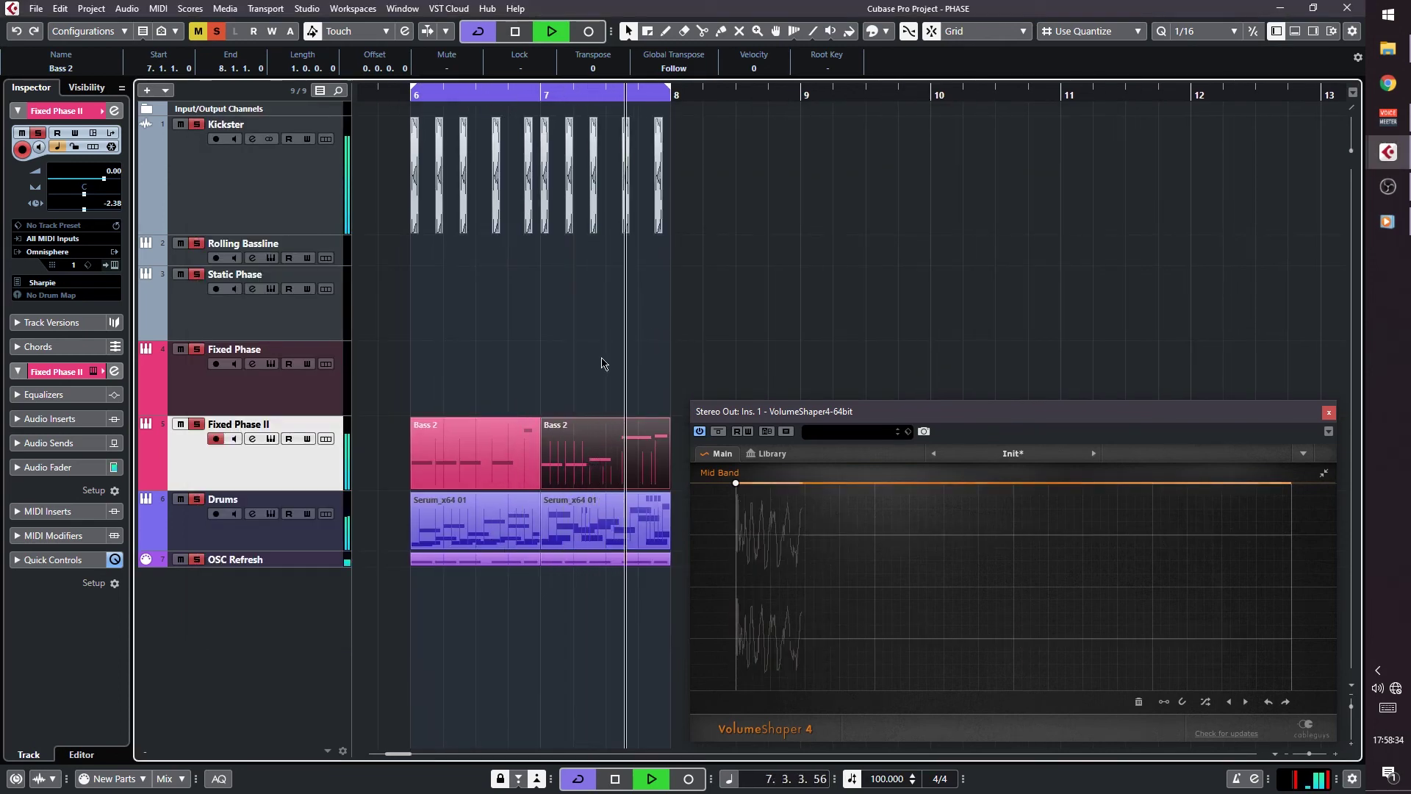
# Stop playback, inspect the low-cut filter in Fixed Phase II's channel settings, and close them
pyautogui.press('space')
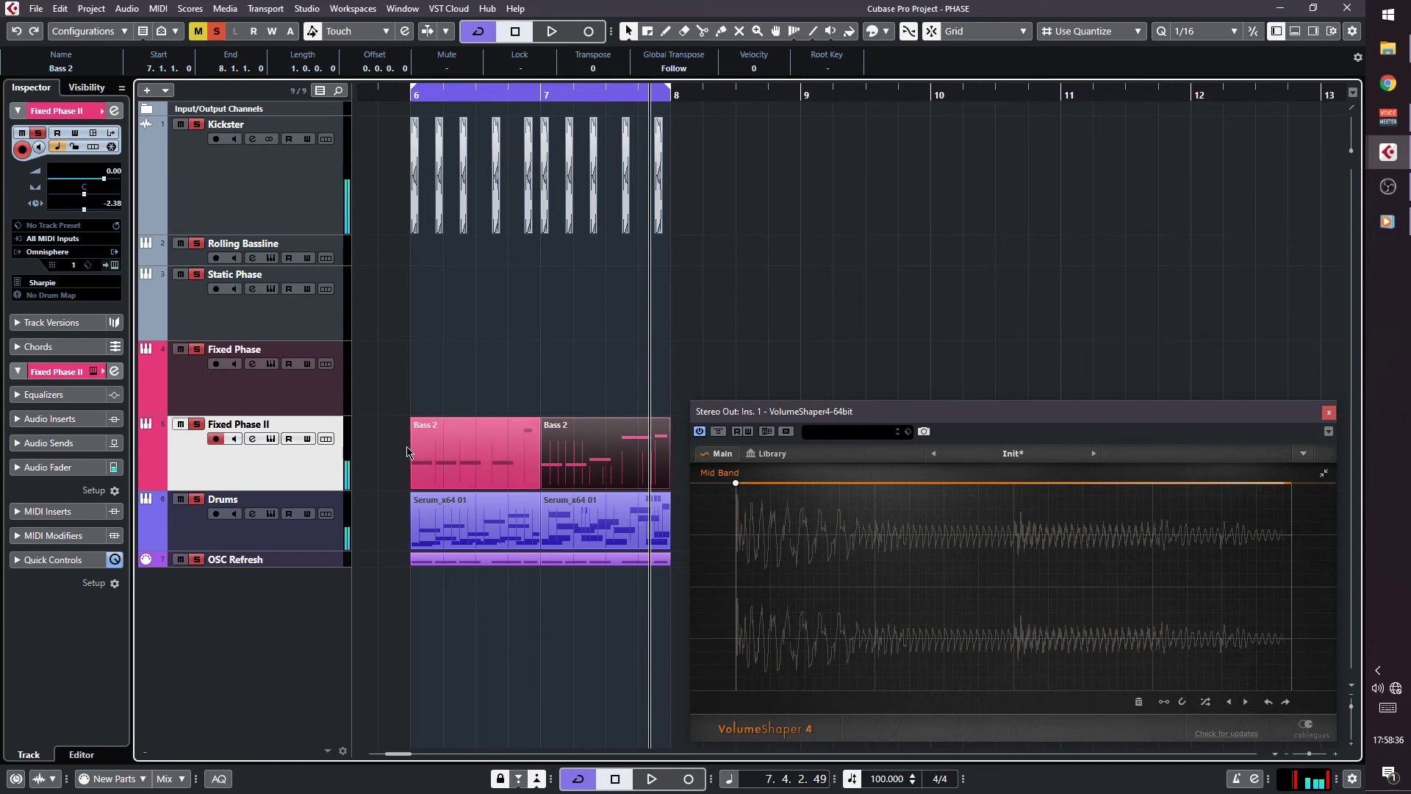
pyautogui.press('e')
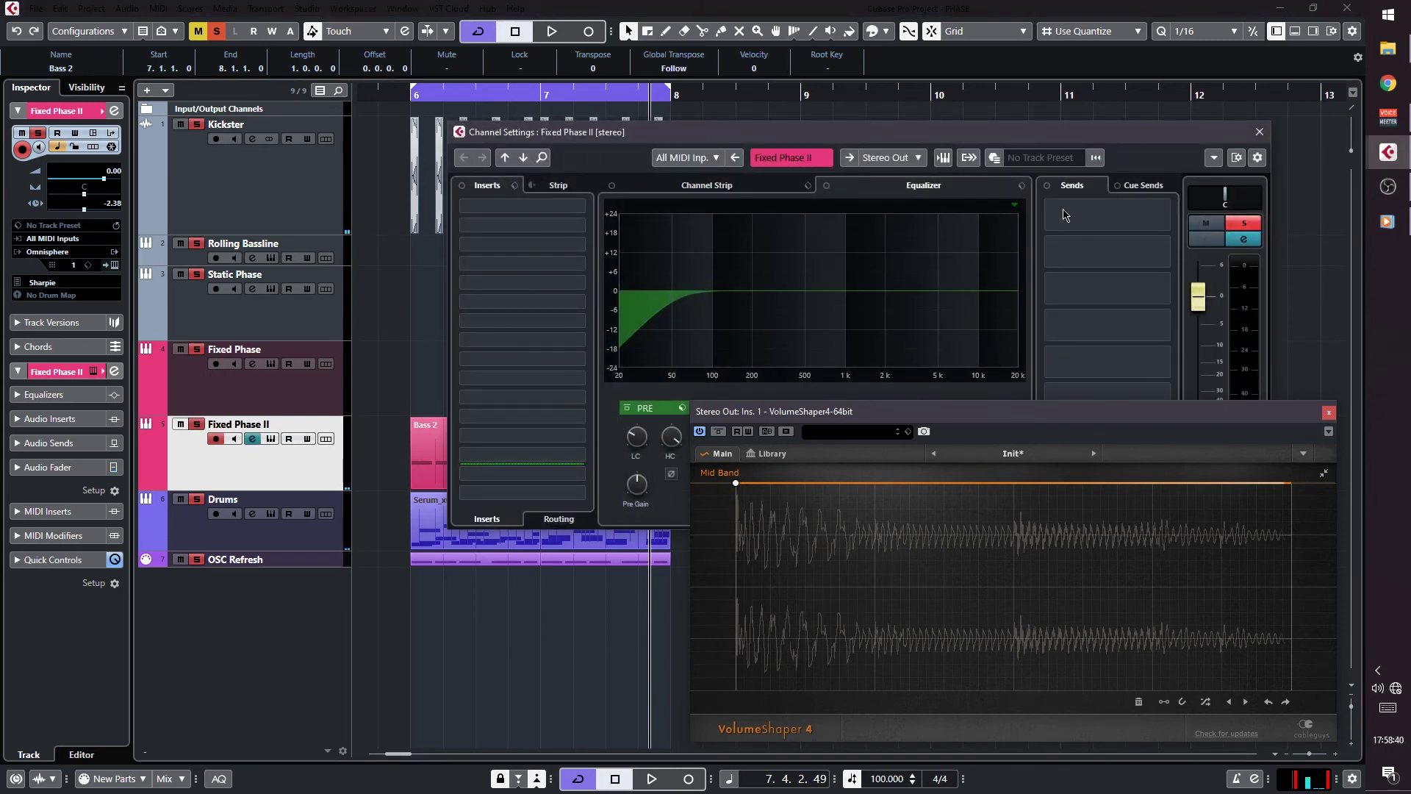
pyautogui.click(1259, 134)
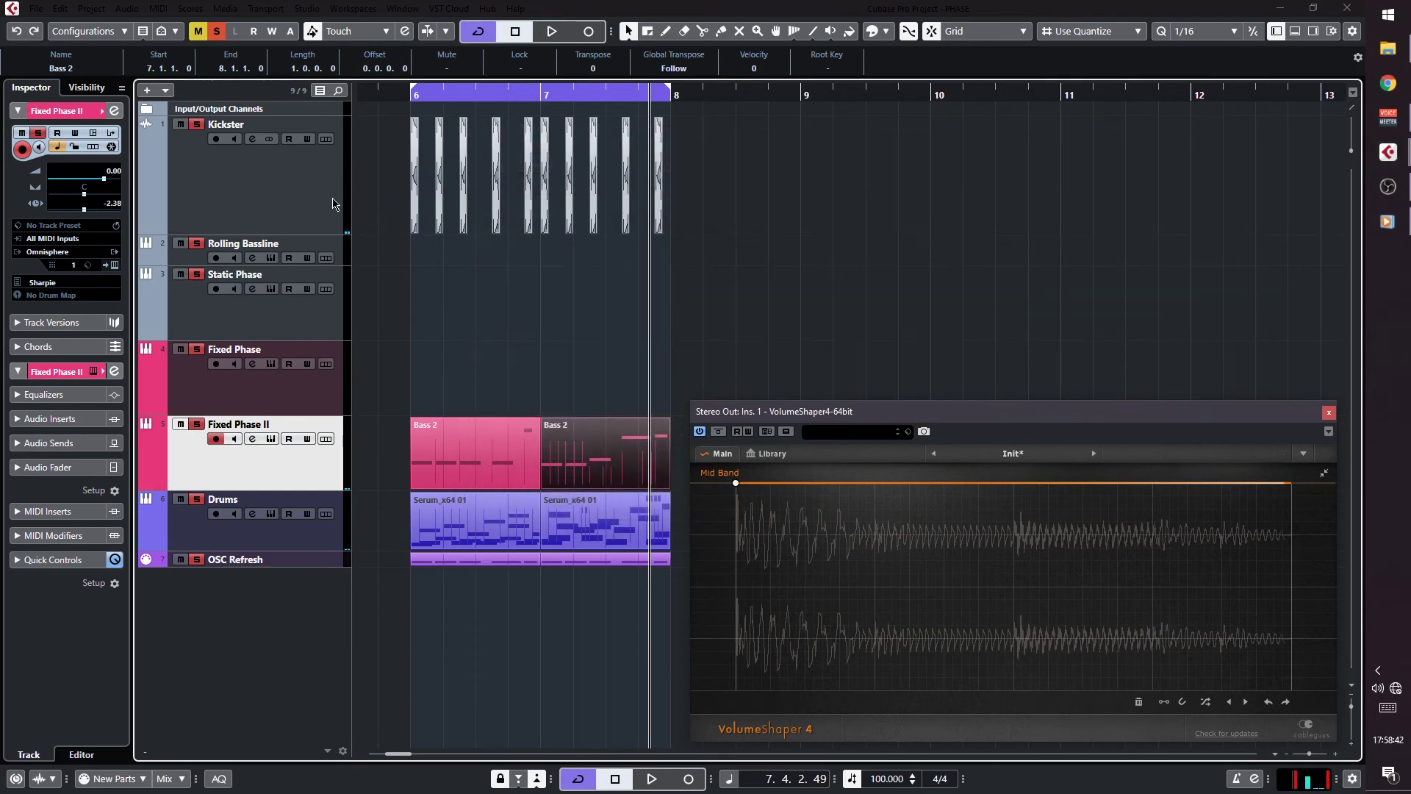
# Place the playback cursor at 5.4.2.0, ahead of the loop, and play the kick, bass and drums together
pyautogui.click(387, 95)
pyautogui.hscroll(-1, 557, 272)
pyautogui.hscroll(3, 613, 297)
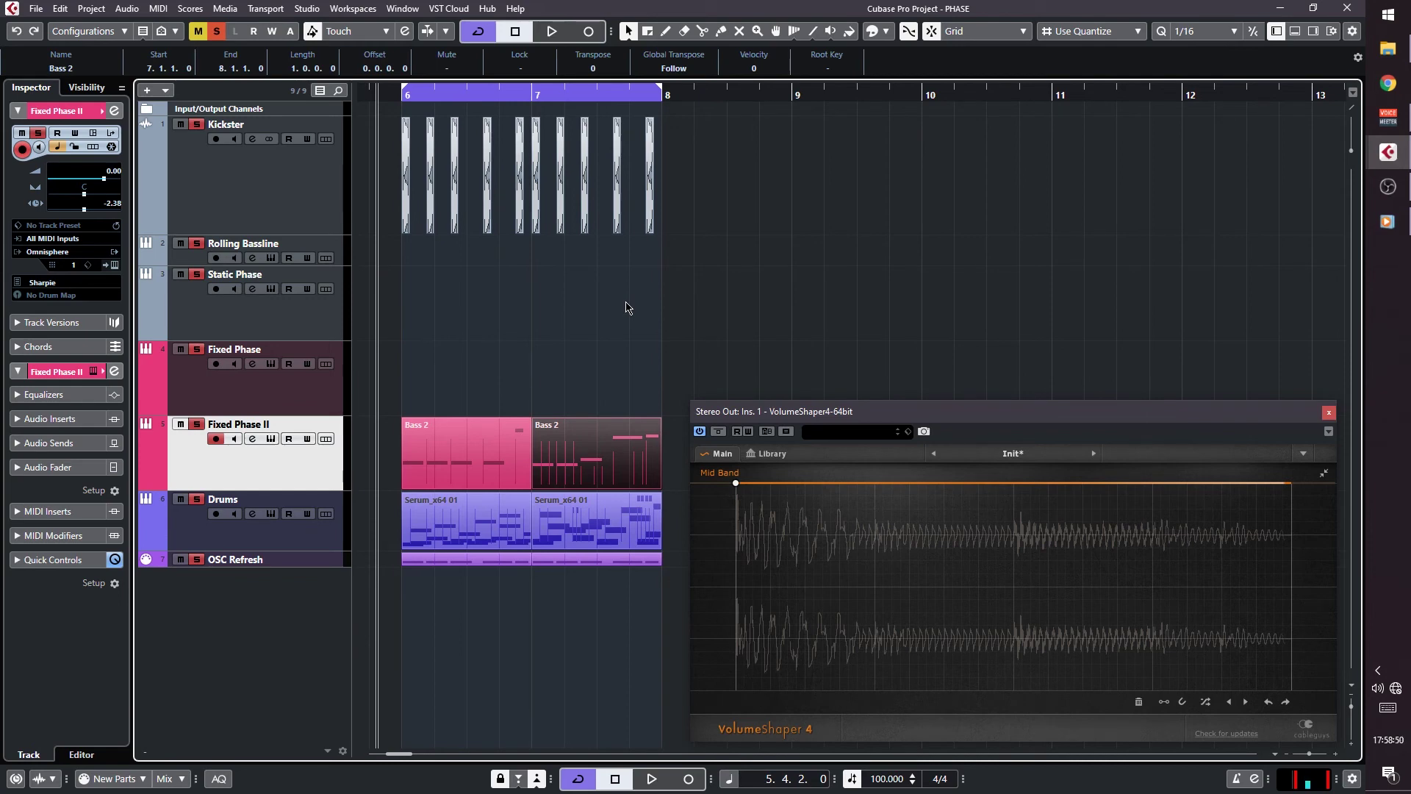
pyautogui.press('space')
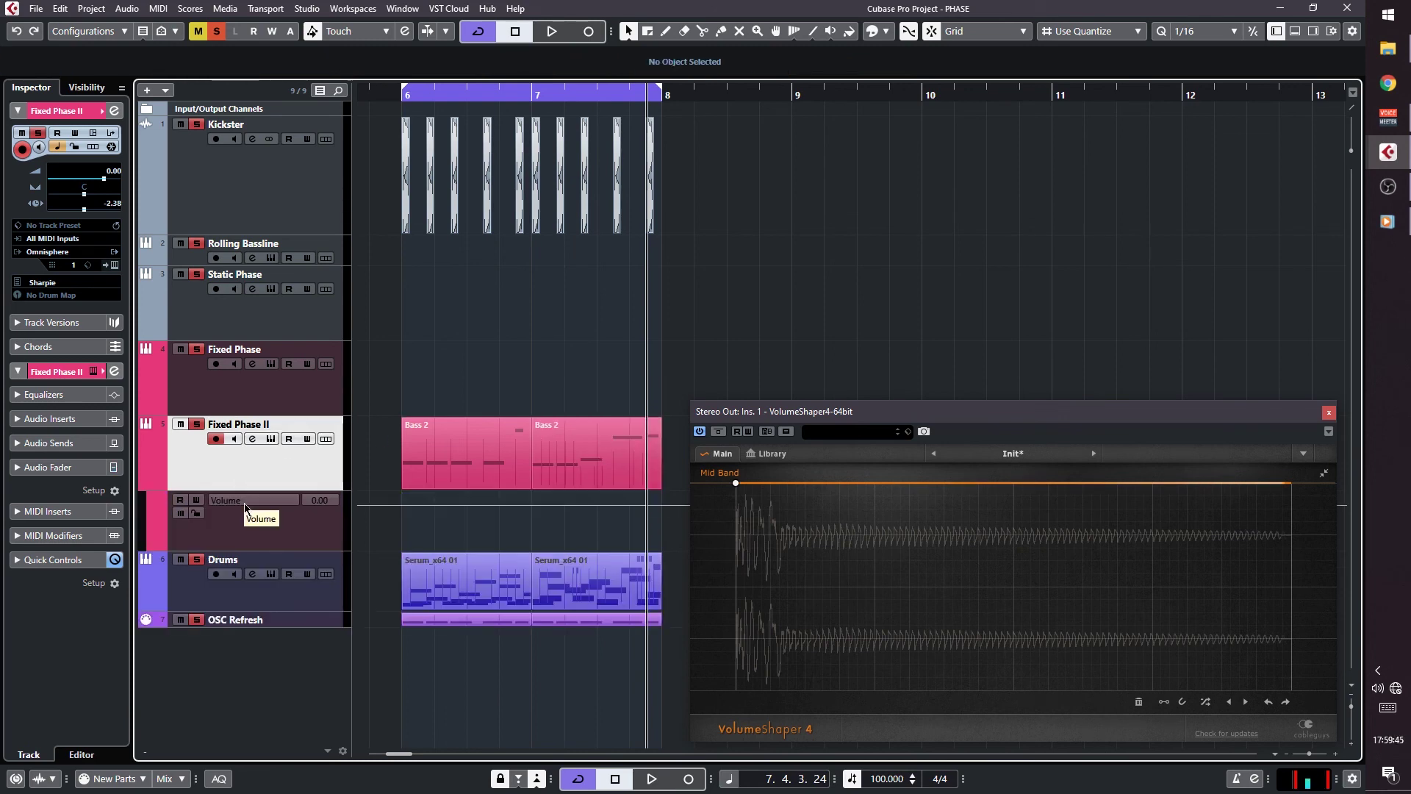
# Open the first Bass 2 part in the Key Editor and set its controller lane to CC 13 (Control 13)
pyautogui.doubleClick(418, 483)
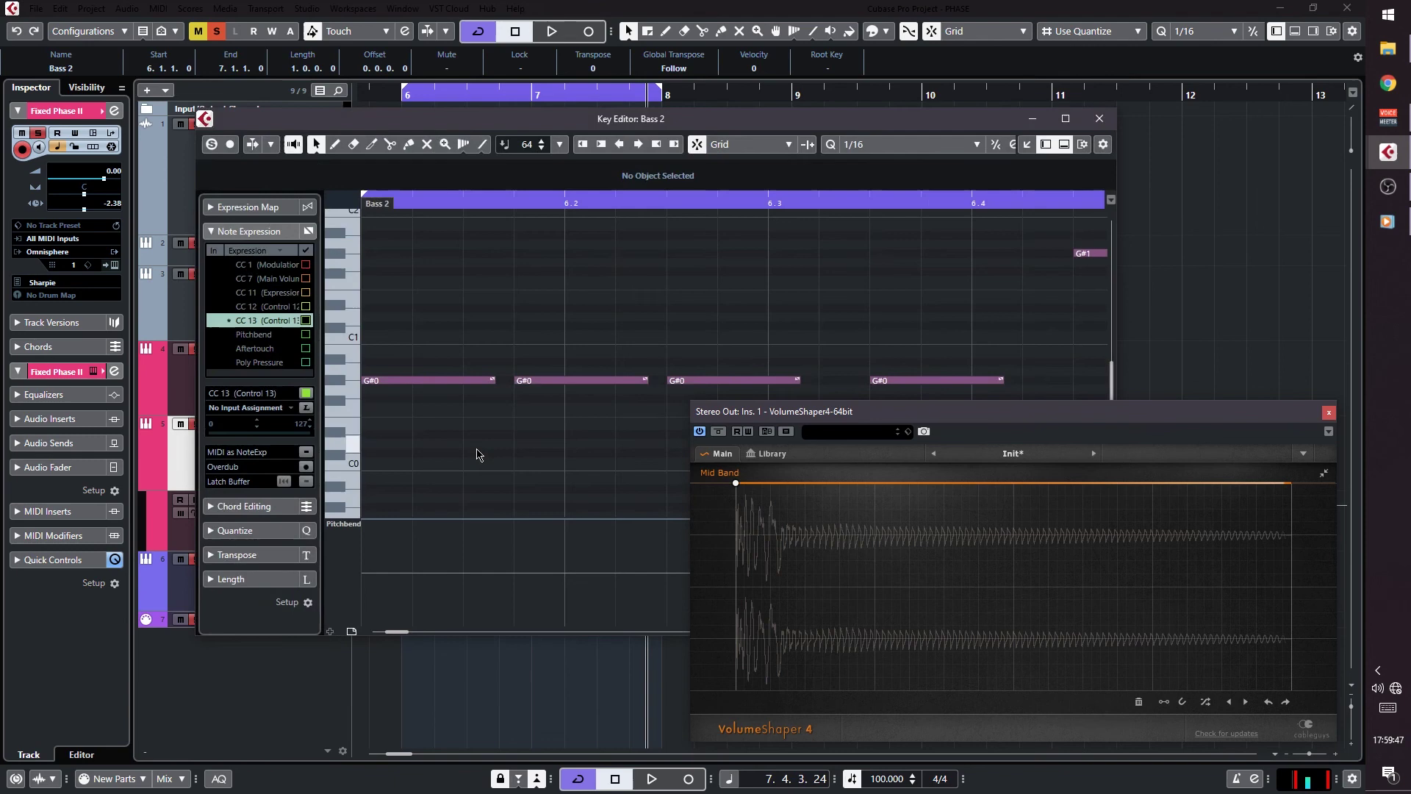
pyautogui.click(345, 542)
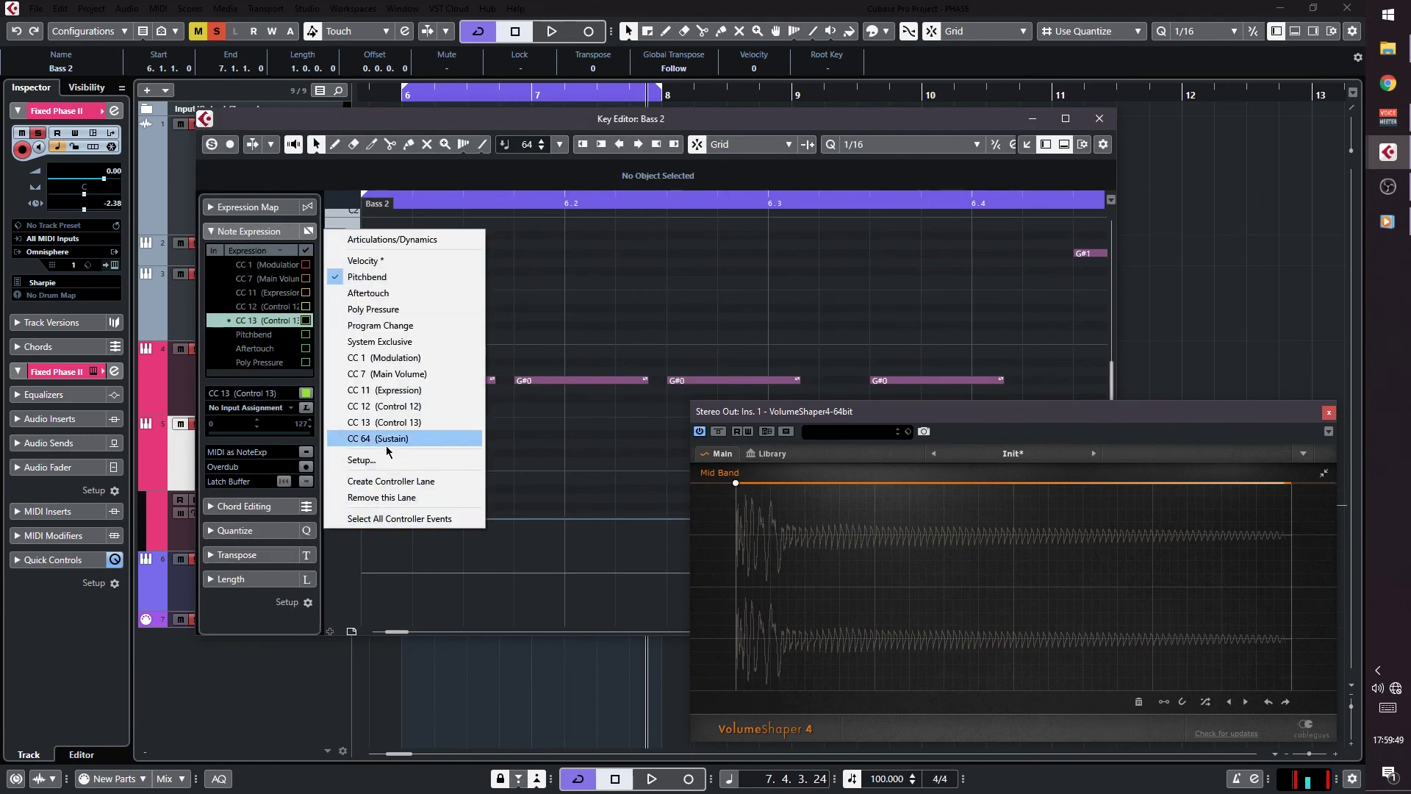
pyautogui.click(397, 429)
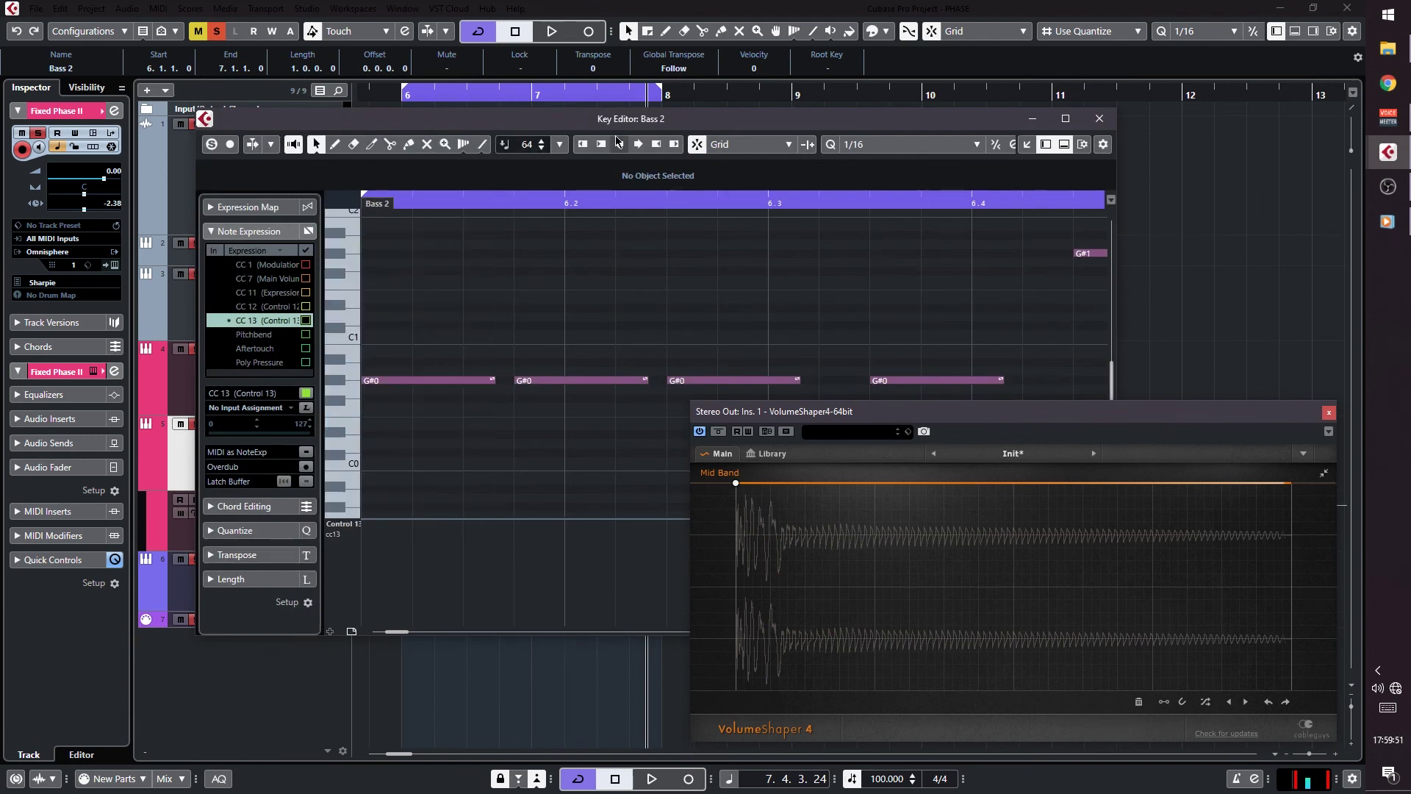
pyautogui.moveTo(619, 124); pyautogui.dragTo(518, 112)
# Draw a stepped CC 13 curve under the first G#0 notes, close the Key Editor, and deselect the part
pyautogui.moveTo(275, 566)
pyautogui.mouseDown()
pyautogui.moveTo(350, 553)
pyautogui.moveTo(437, 567)
pyautogui.moveTo(485, 553)
pyautogui.moveTo(500, 528)
pyautogui.mouseUp()
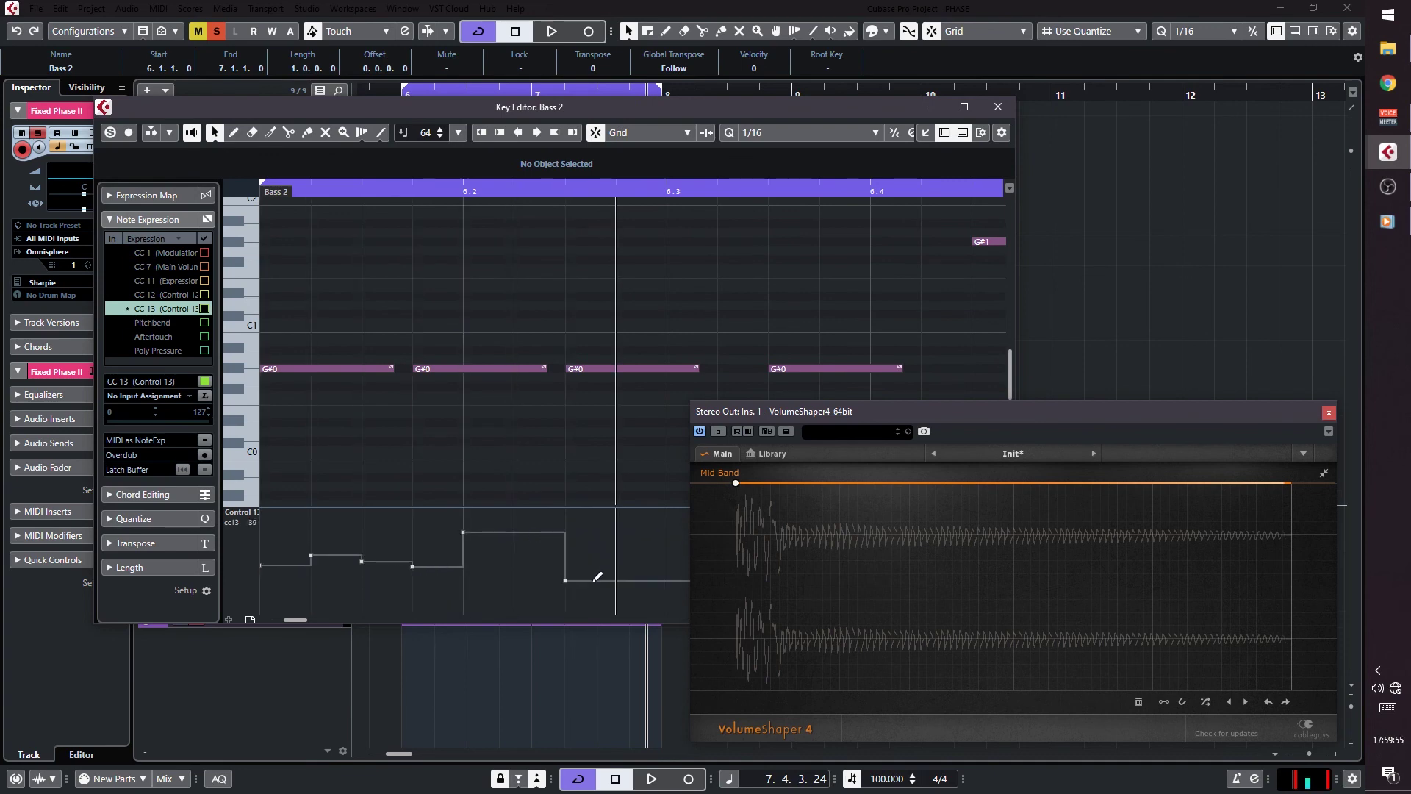
pyautogui.click(998, 108)
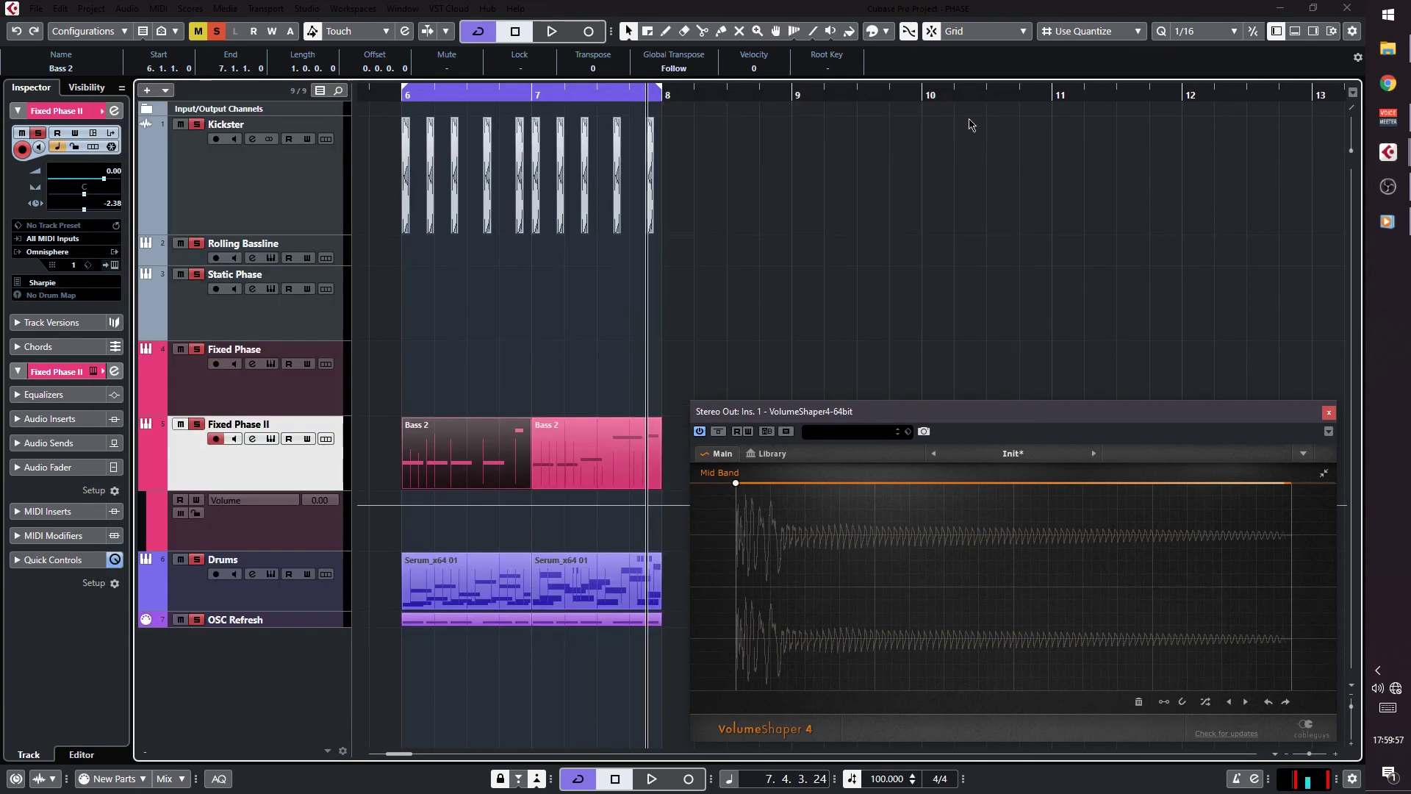
pyautogui.click(513, 348)
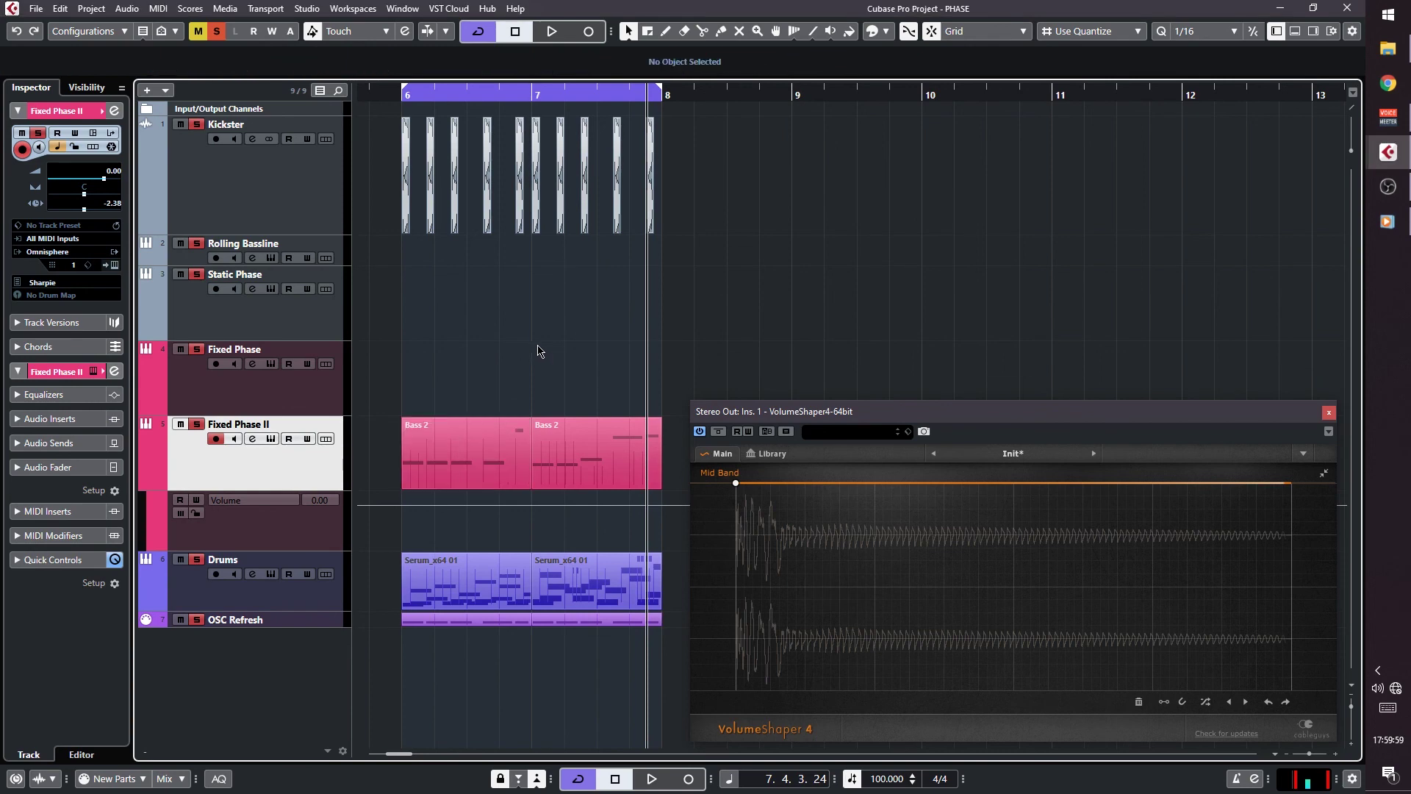